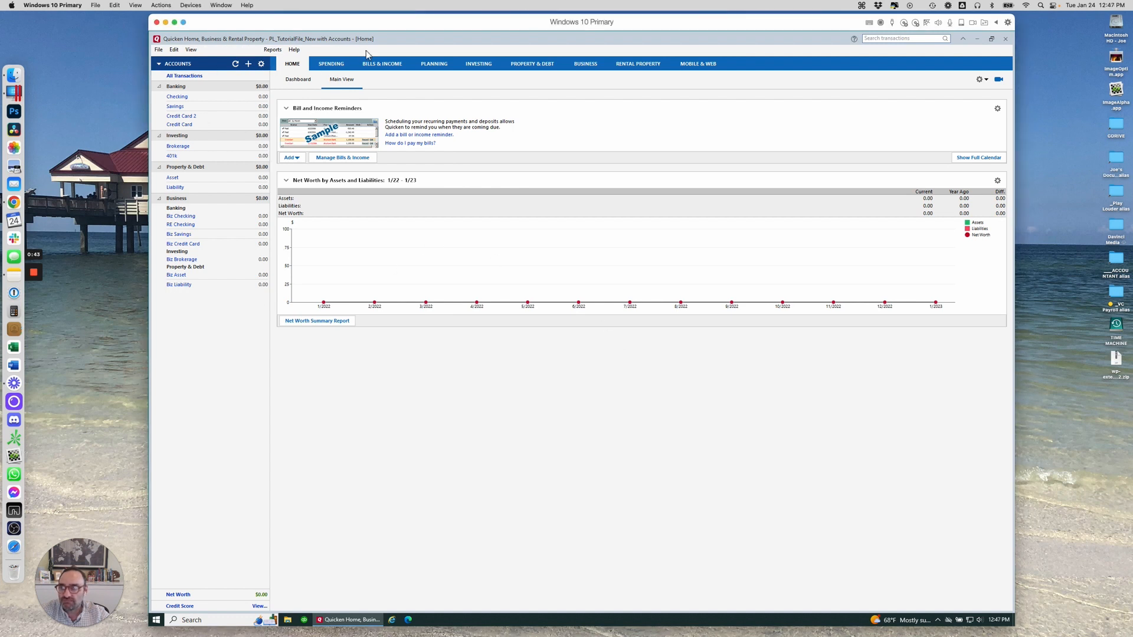
Browse the Reports and Tools menus, then switch Quicken to Classic Menus
left_click(273, 50)
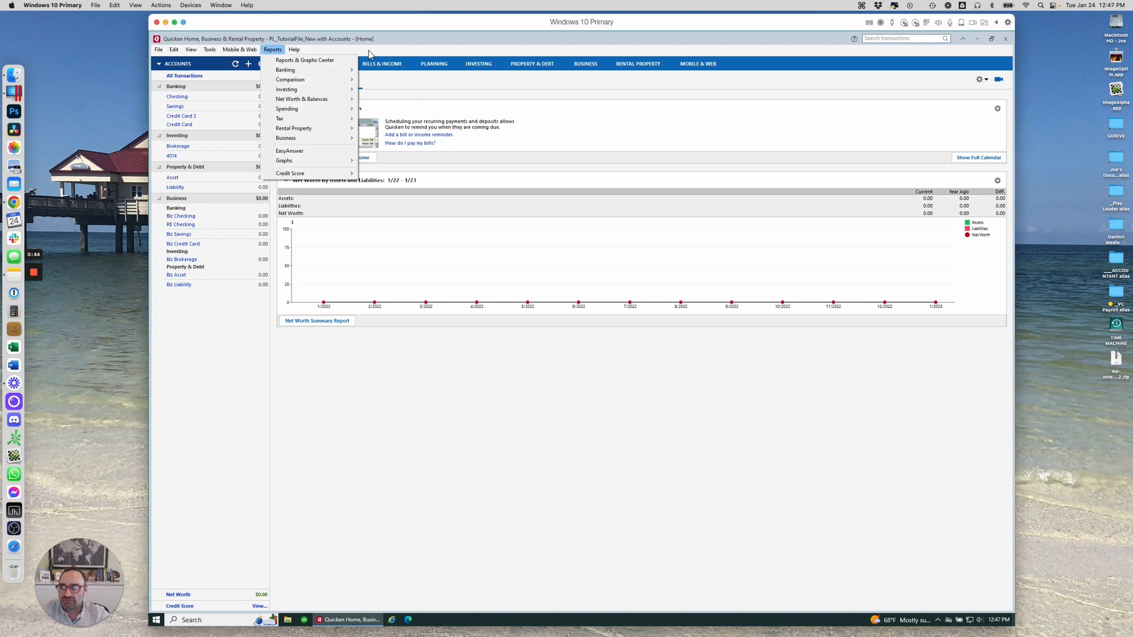
left_click(211, 51)
mouse_move(197, 53)
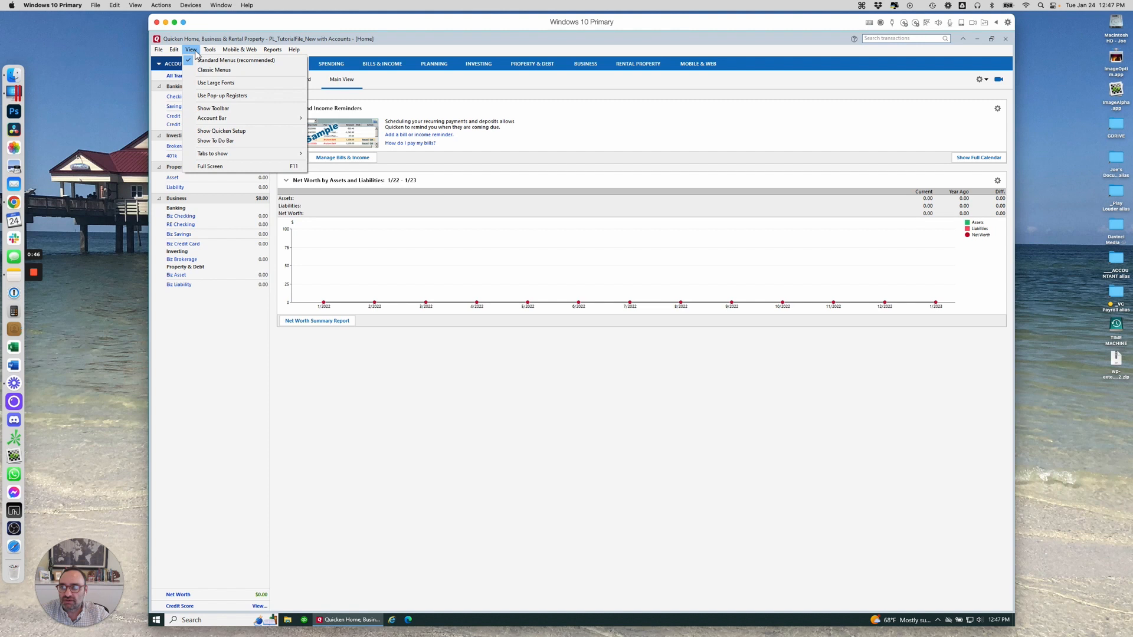
left_click(220, 71)
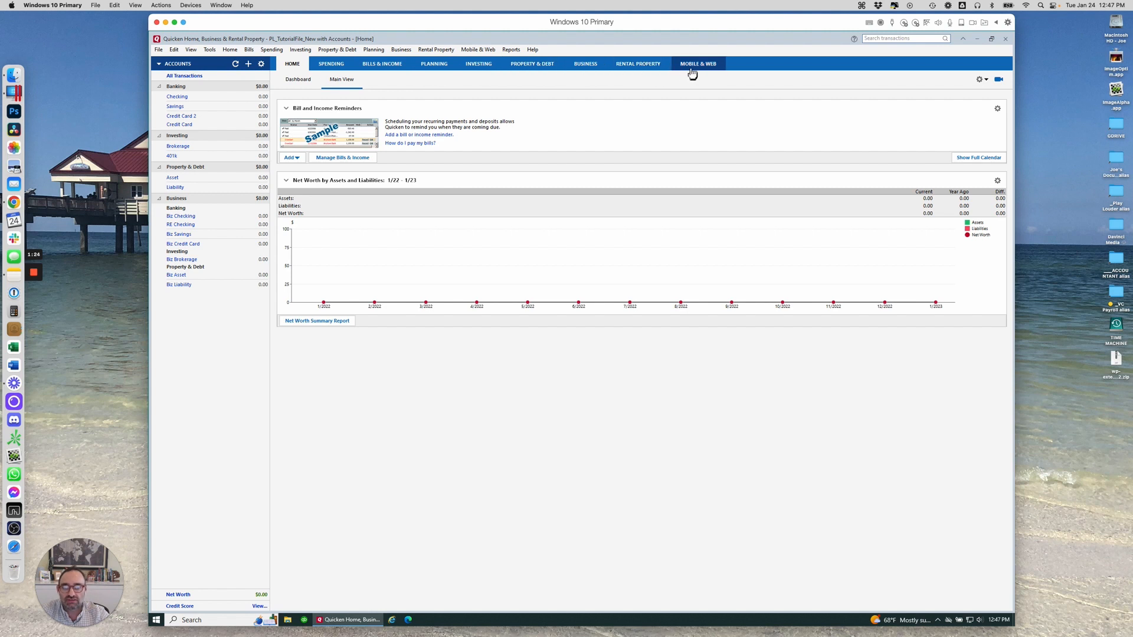
left_click(208, 50)
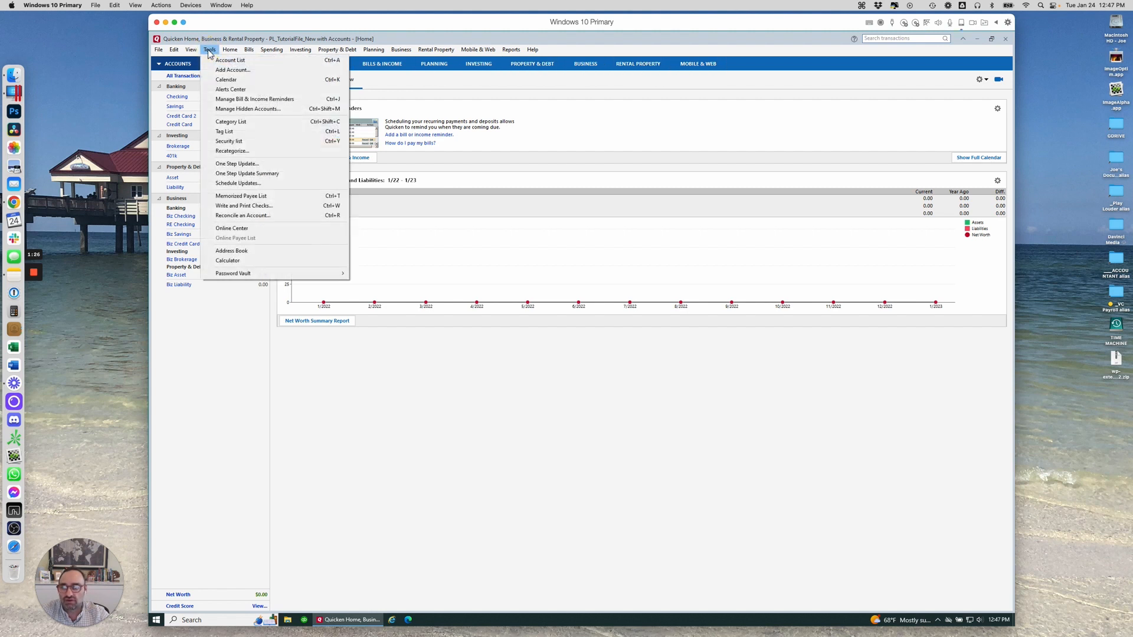
mouse_move(191, 53)
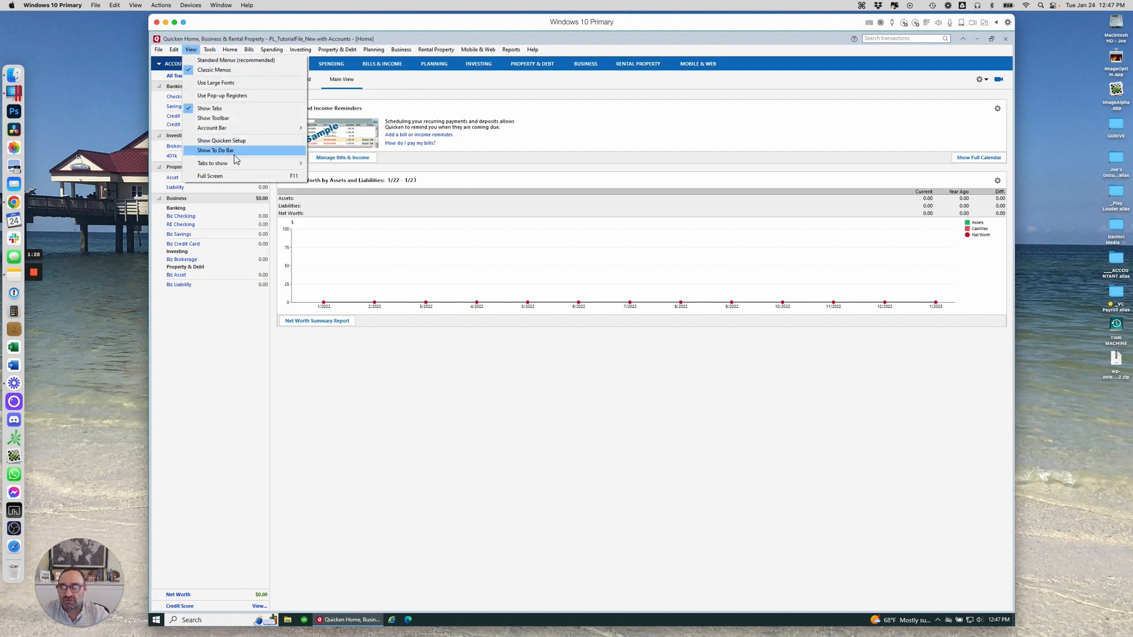
mouse_move(238, 132)
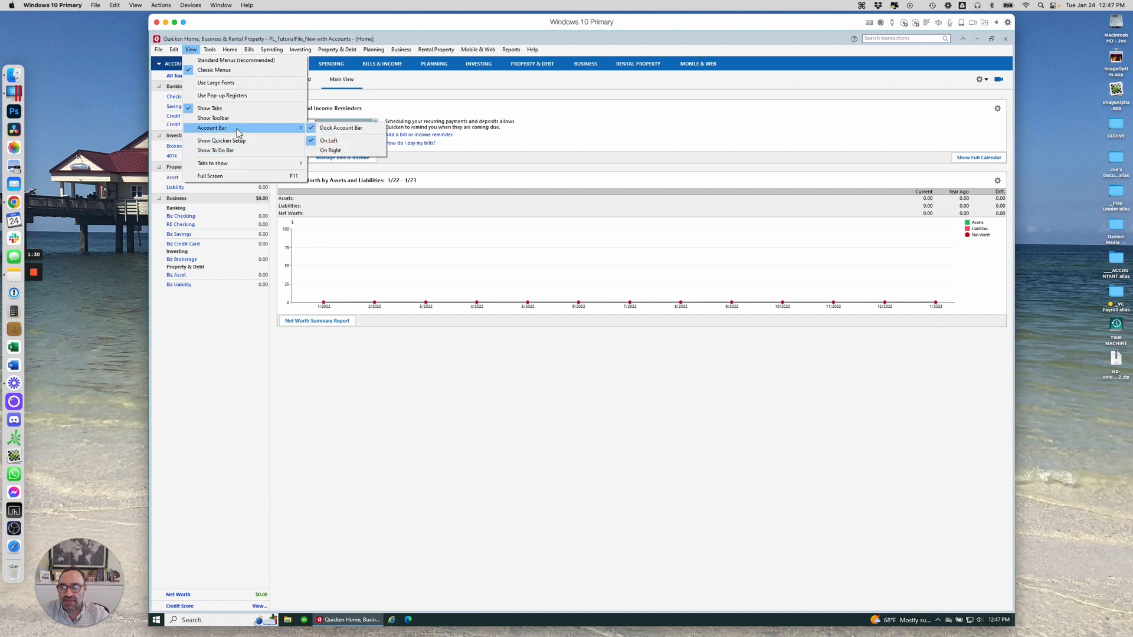
mouse_move(227, 170)
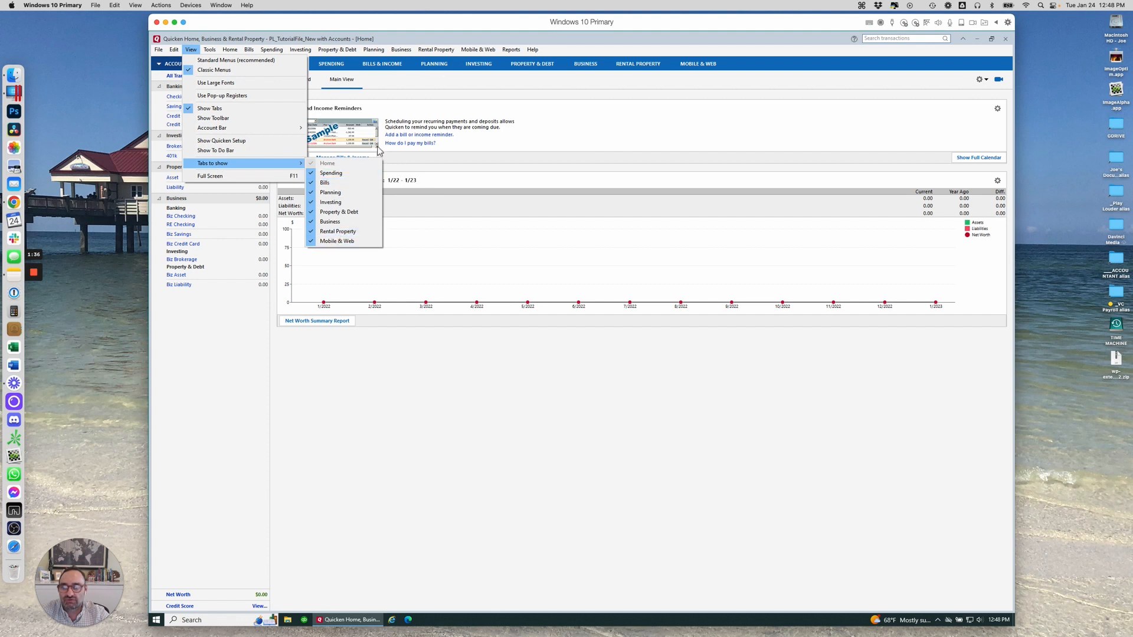
left_click(337, 49)
left_click(655, 25)
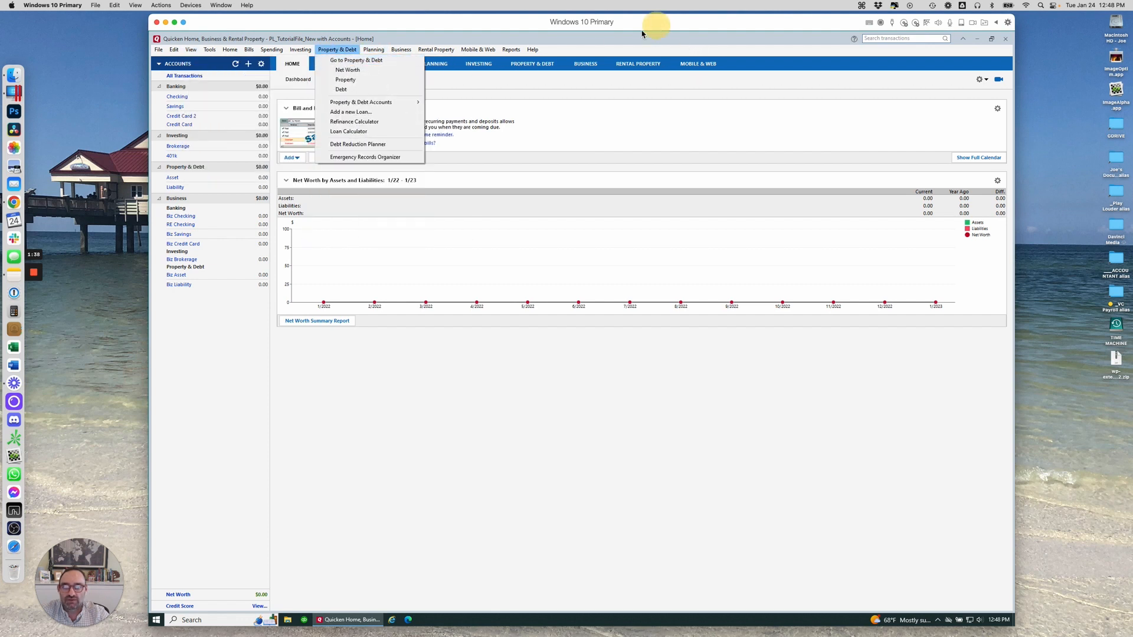
left_click(437, 50)
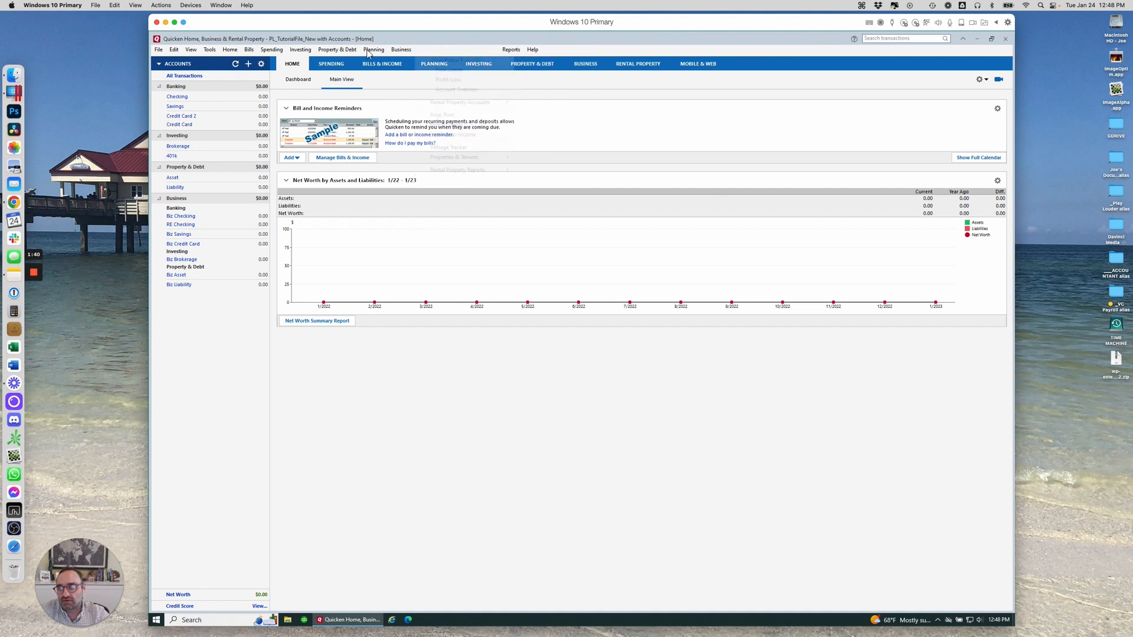
left_click(322, 51)
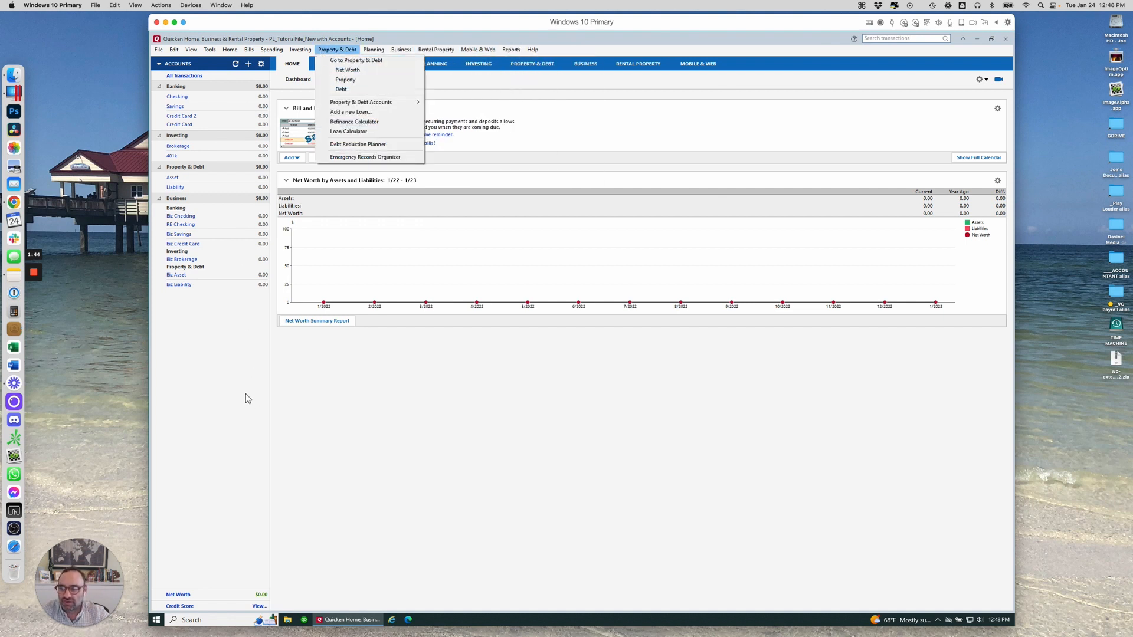
left_click(217, 354)
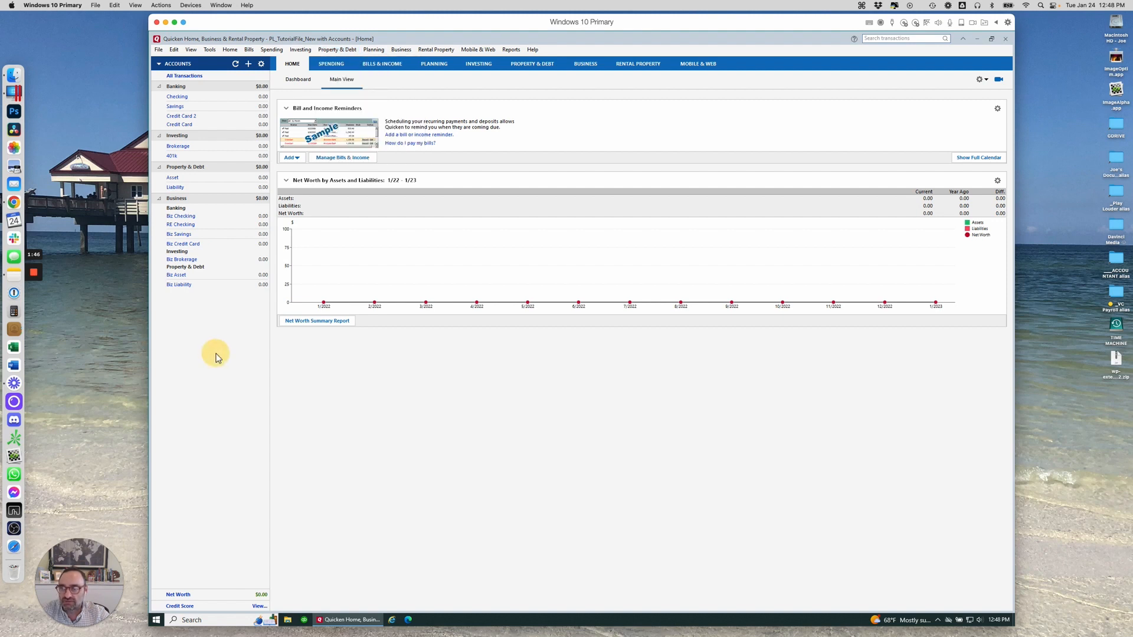
Hide and then show account amounts in the account bar
right_click(230, 334)
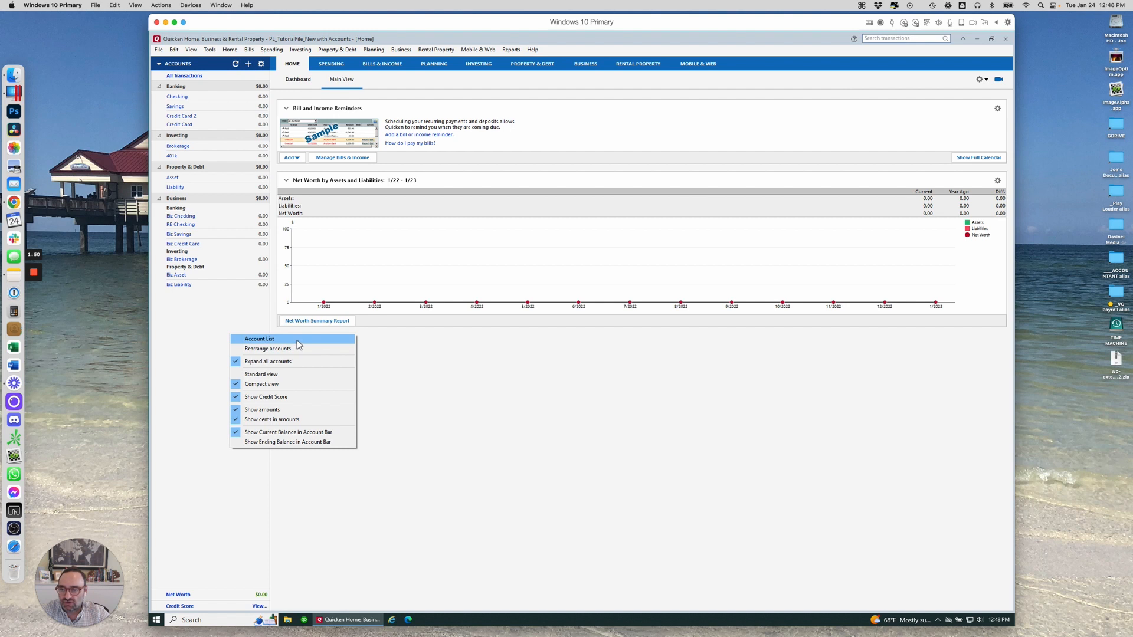
left_click(287, 409)
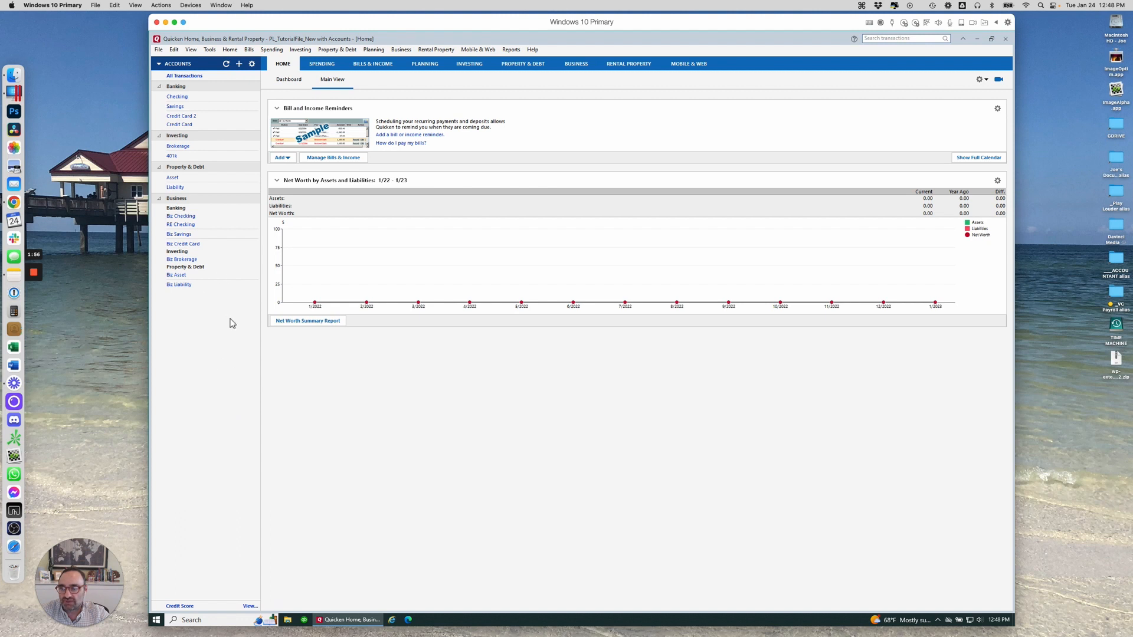
right_click(217, 384)
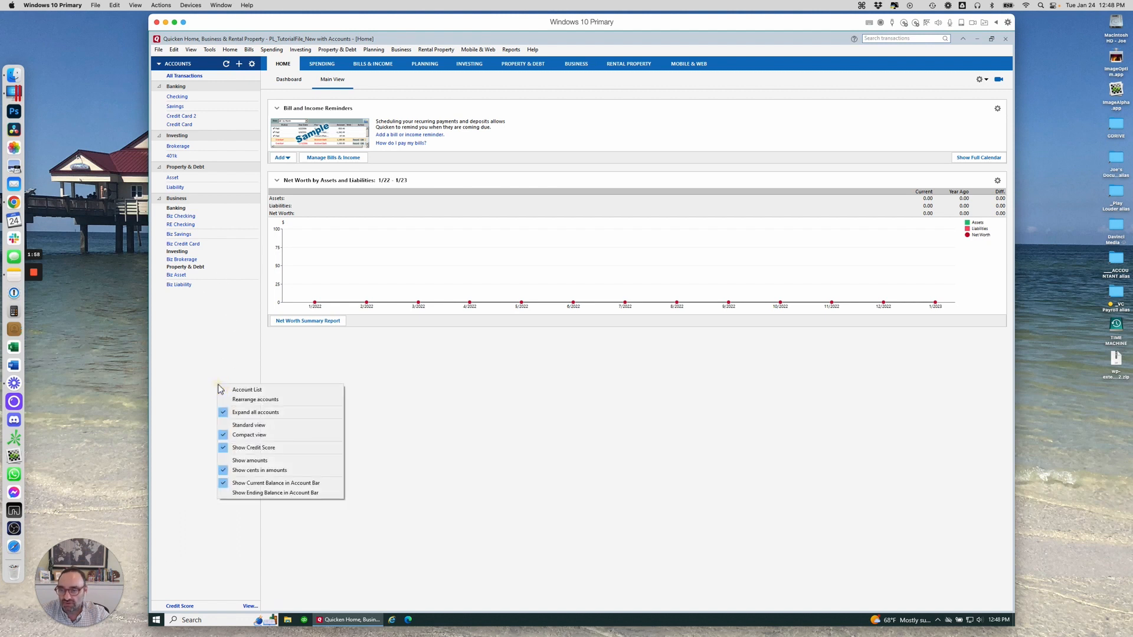
left_click(281, 460)
Hide and then show cents in account bar amounts, leaving the options menu unchanged
right_click(210, 411)
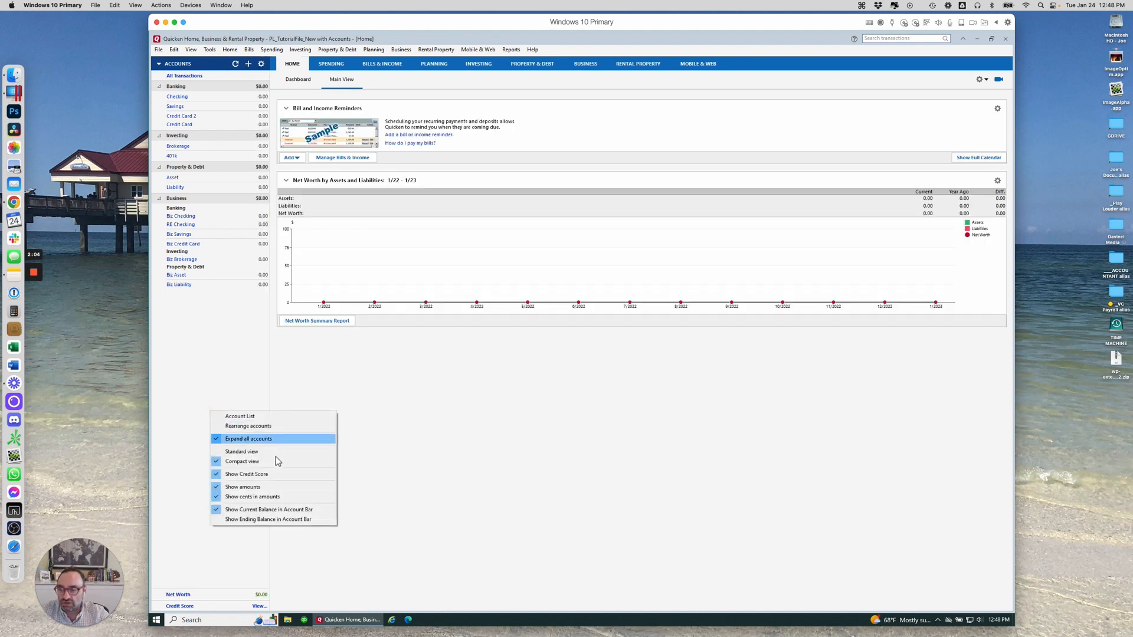
left_click(255, 497)
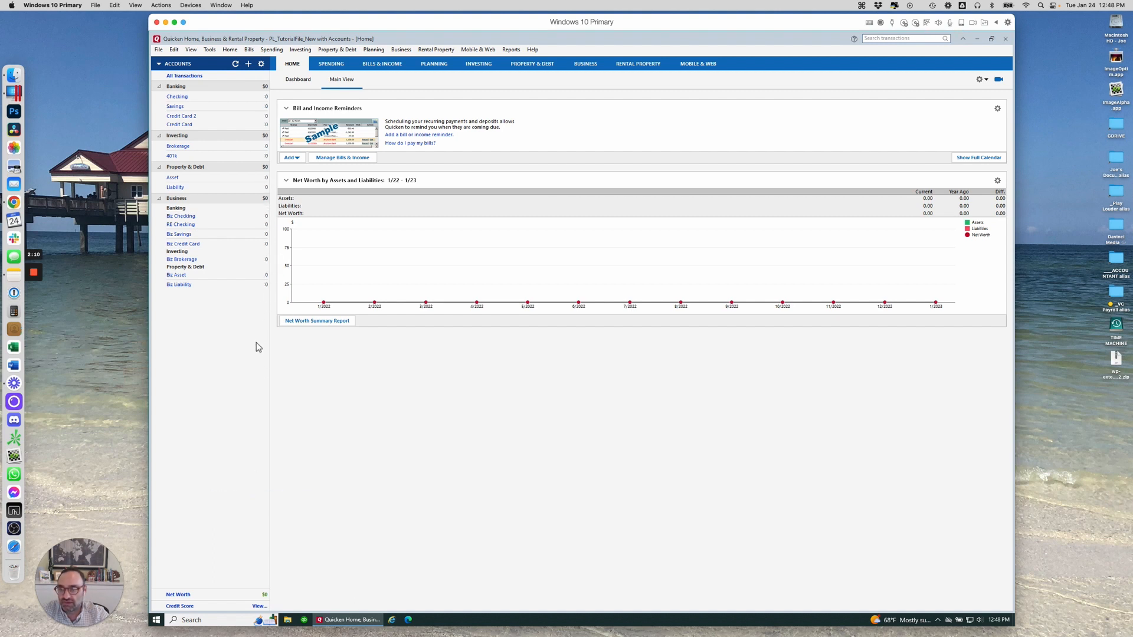
right_click(245, 418)
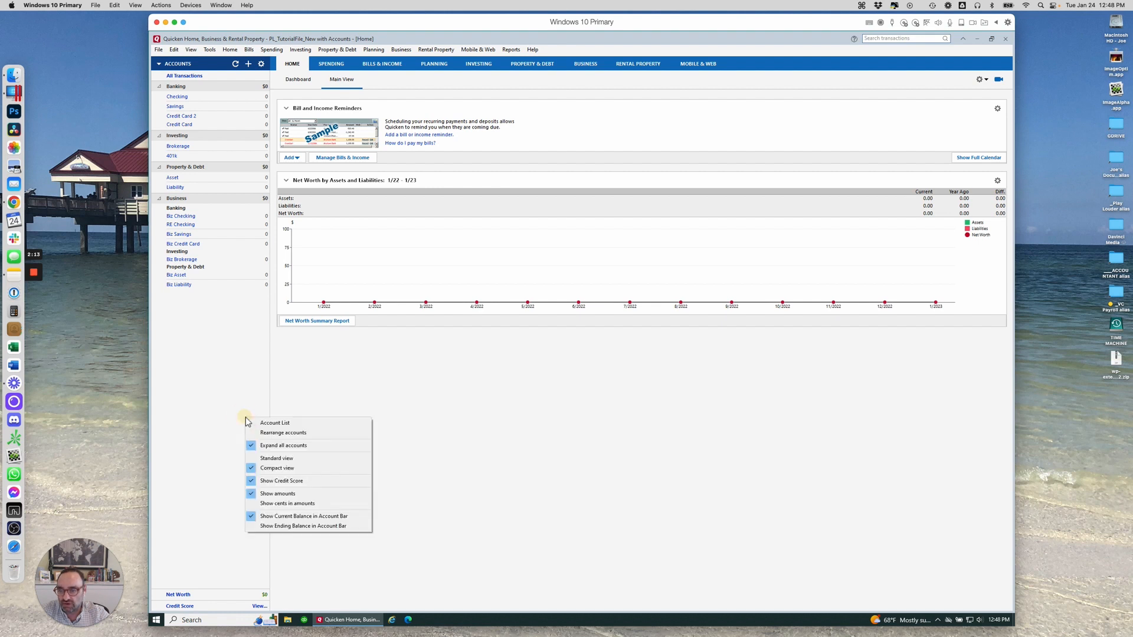
left_click(328, 504)
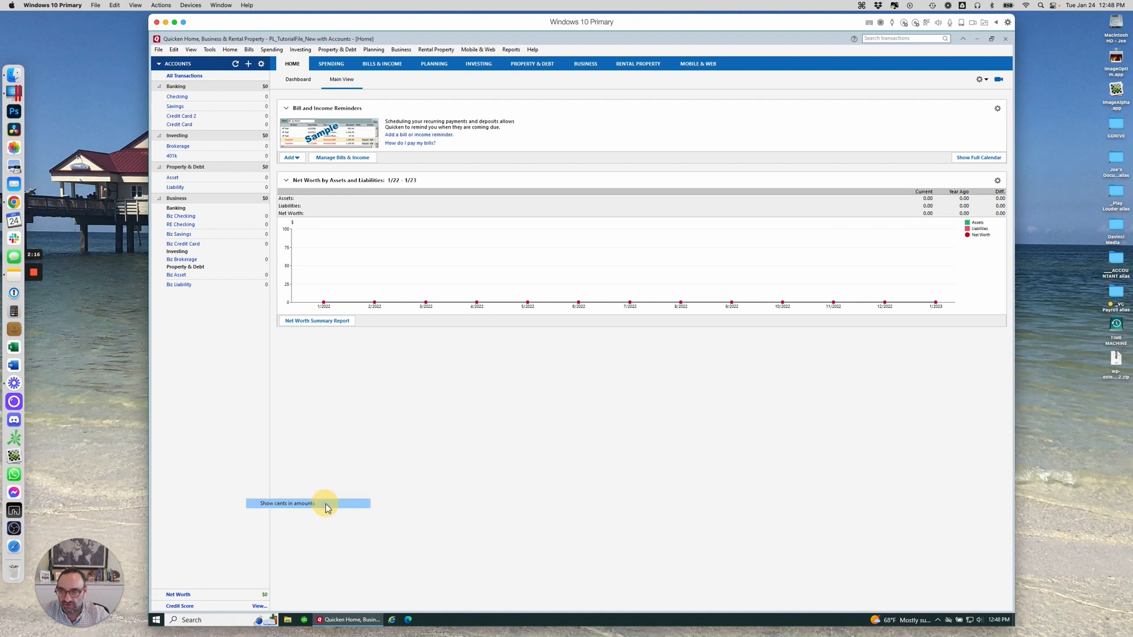
right_click(222, 431)
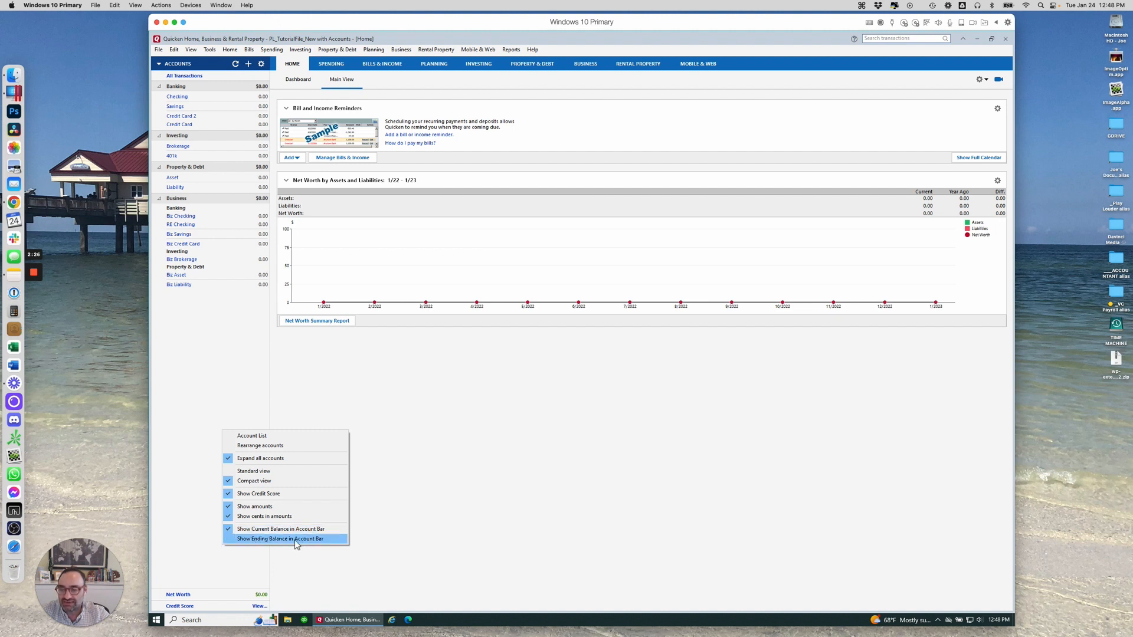
left_click(222, 405)
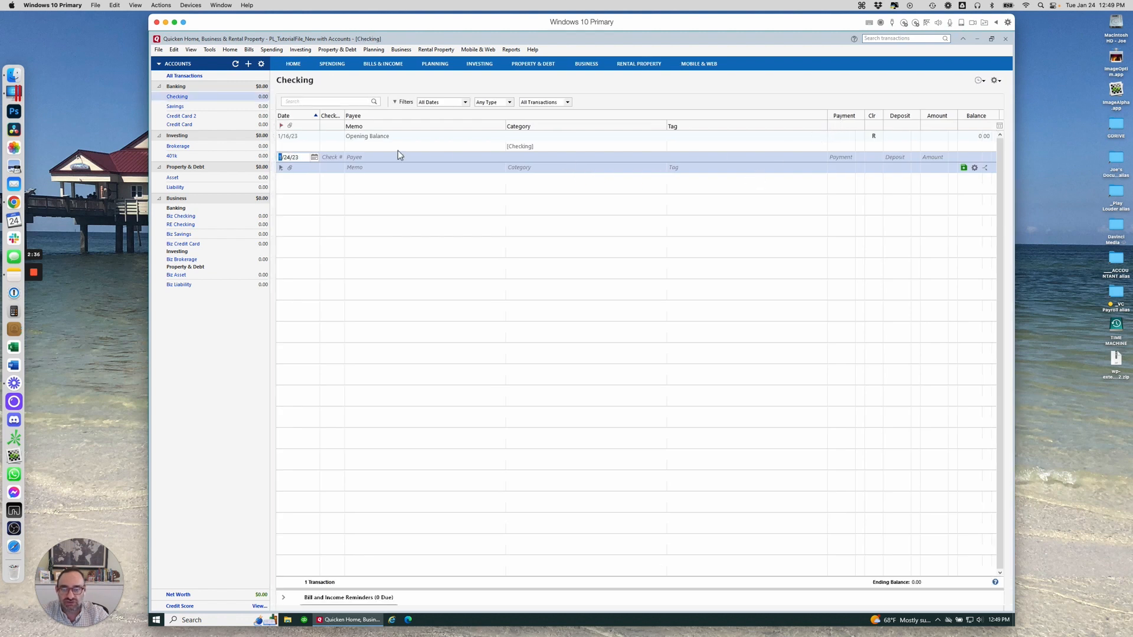
Open the Savings register and switch it to two-line display
left_click(176, 107)
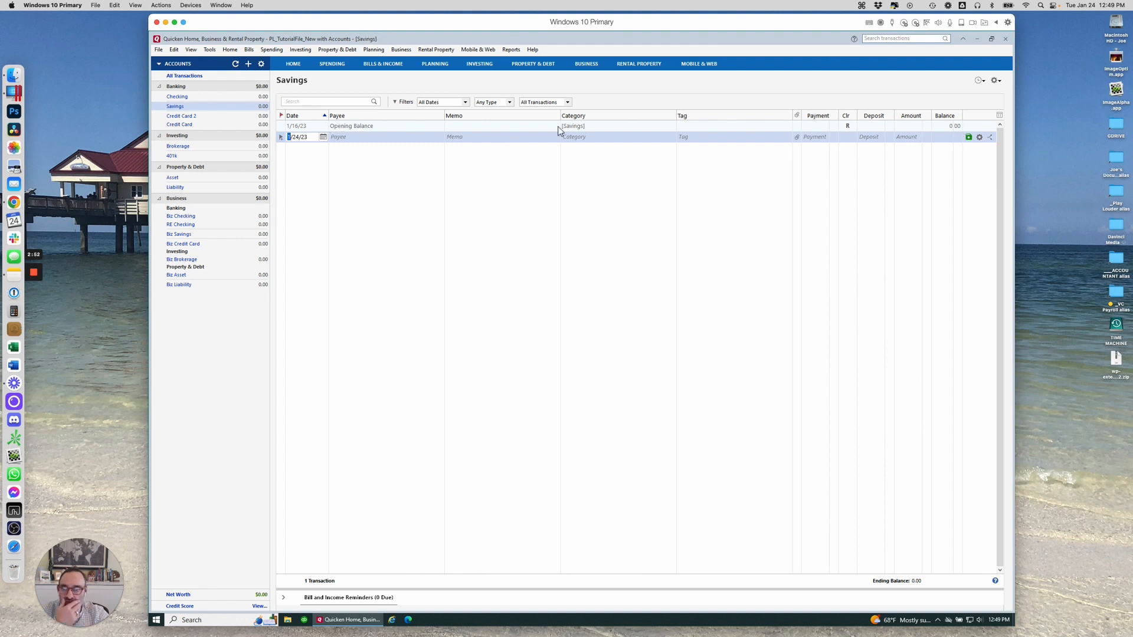
left_click(999, 84)
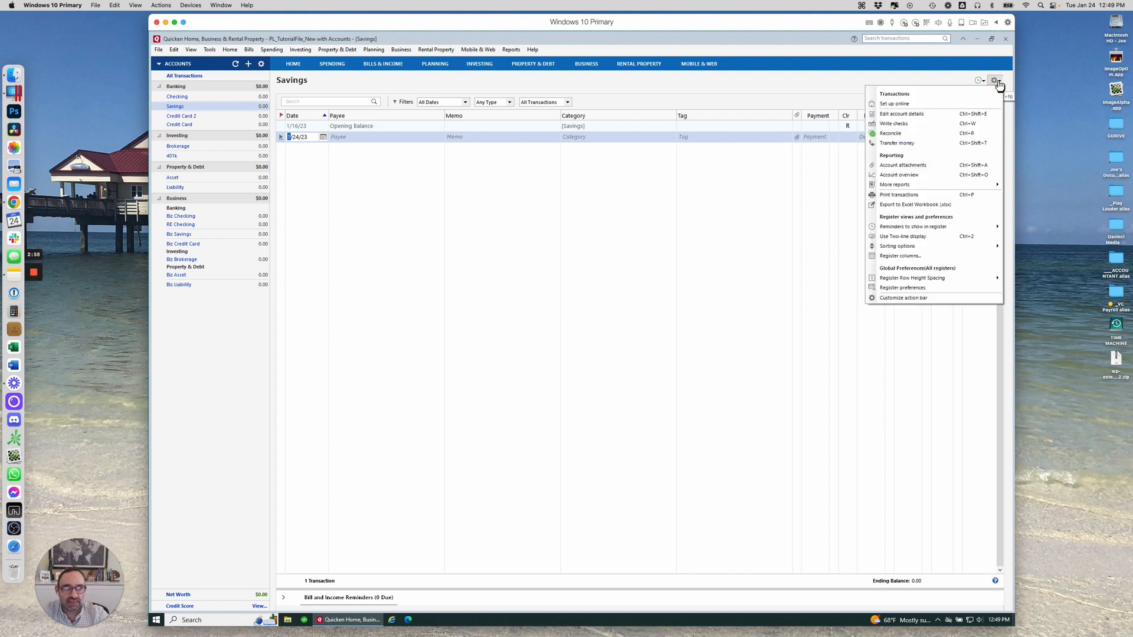
left_click(923, 239)
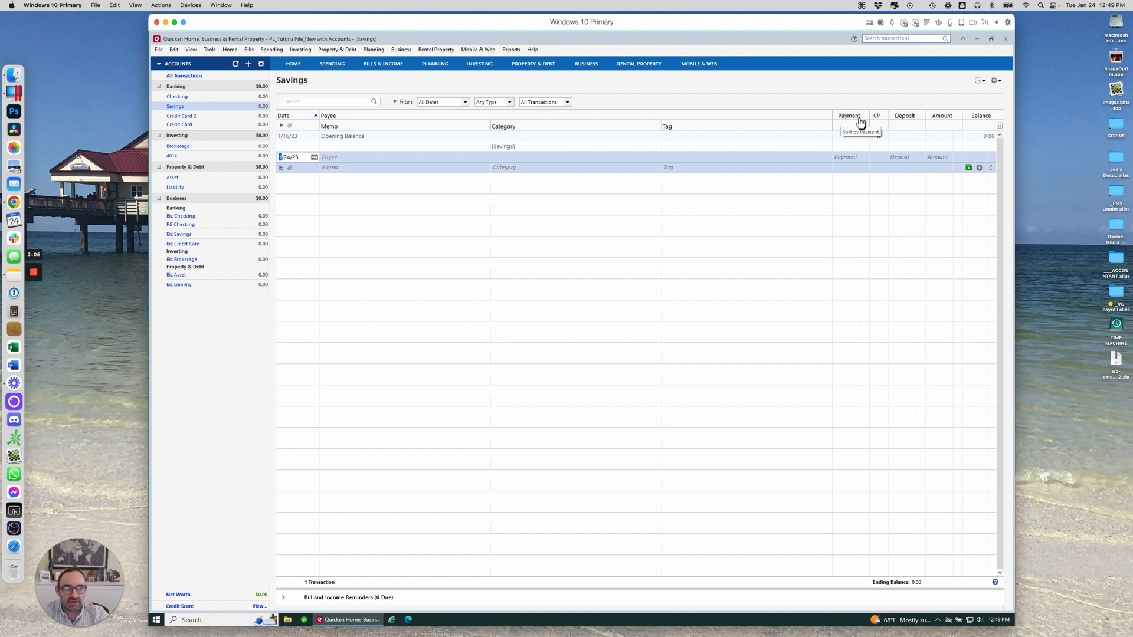
Remove the Amount column from the Savings register, then dismiss the account bar options menu
left_click(999, 126)
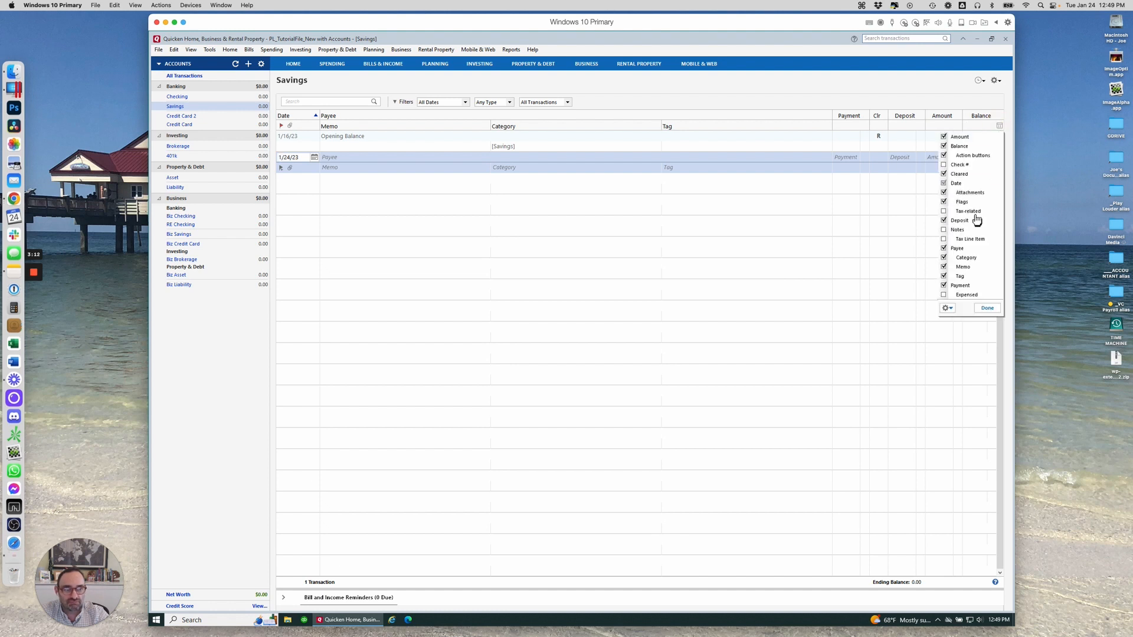
left_click(944, 137)
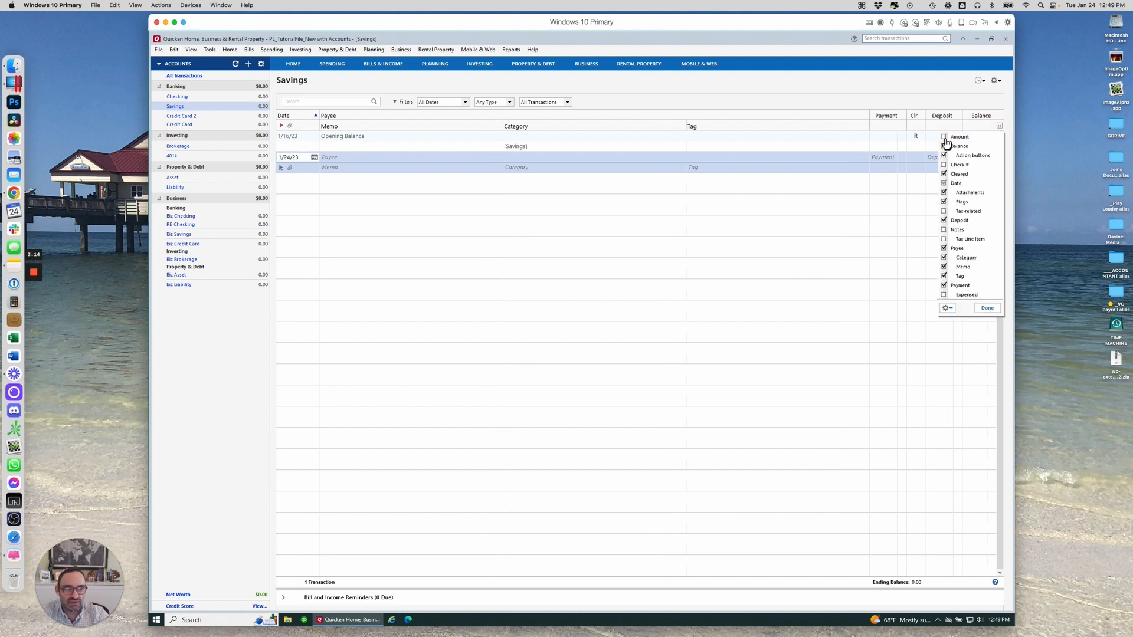
left_click(772, 86)
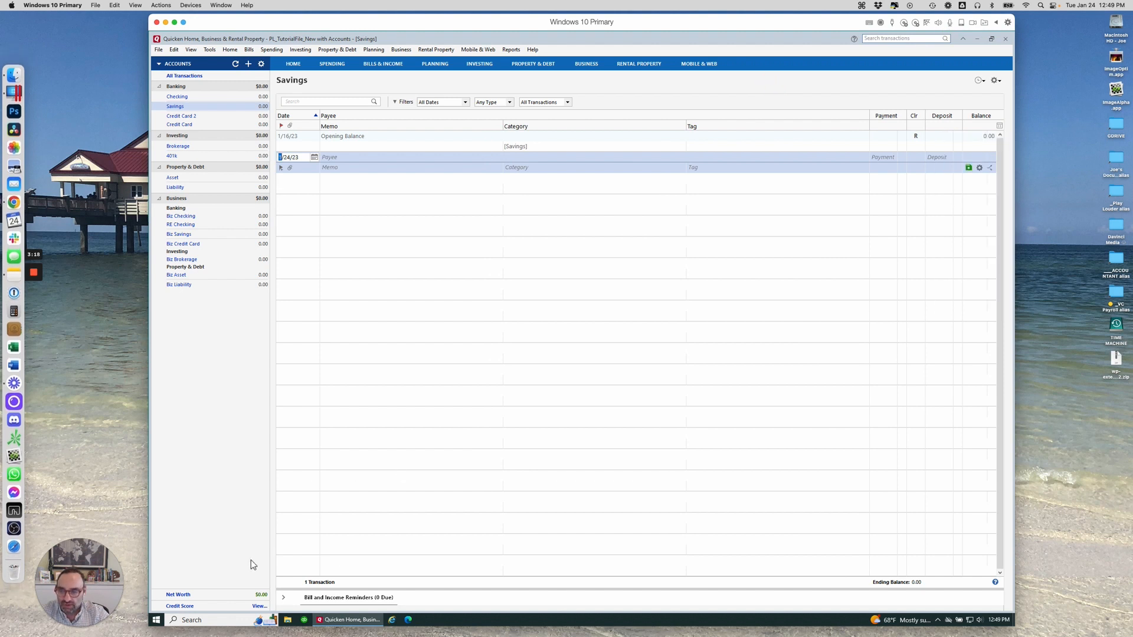
right_click(235, 449)
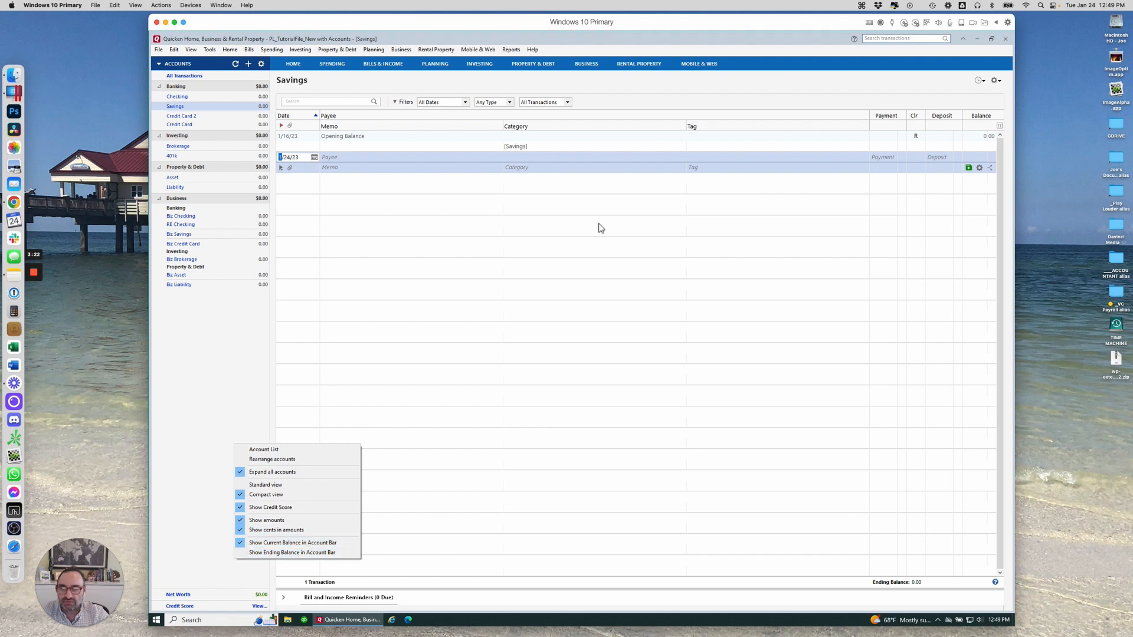
left_click(643, 100)
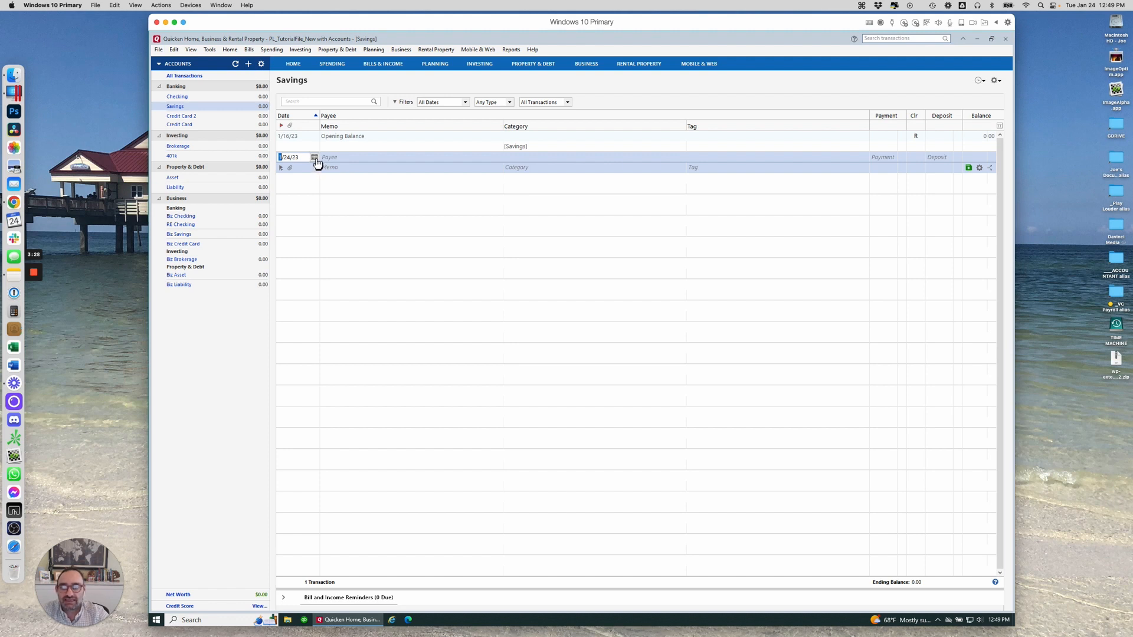
Record a 100.00 payment to payee 'Test' in the Savings register
left_click(350, 158)
type("Test")
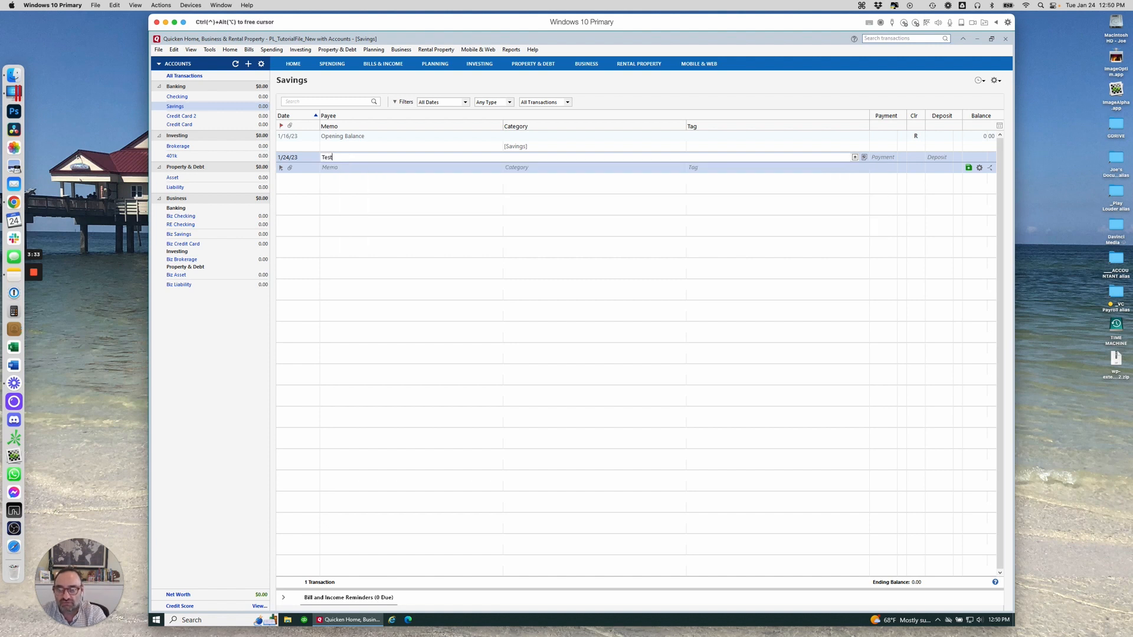
key("Tab")
type("100")
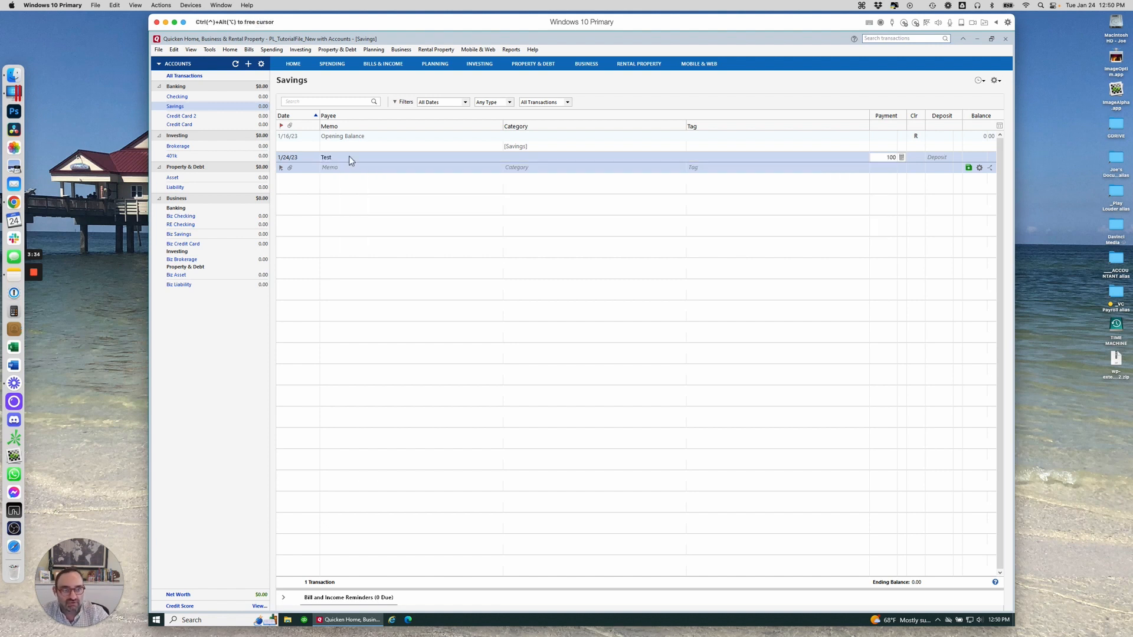
key("Return")
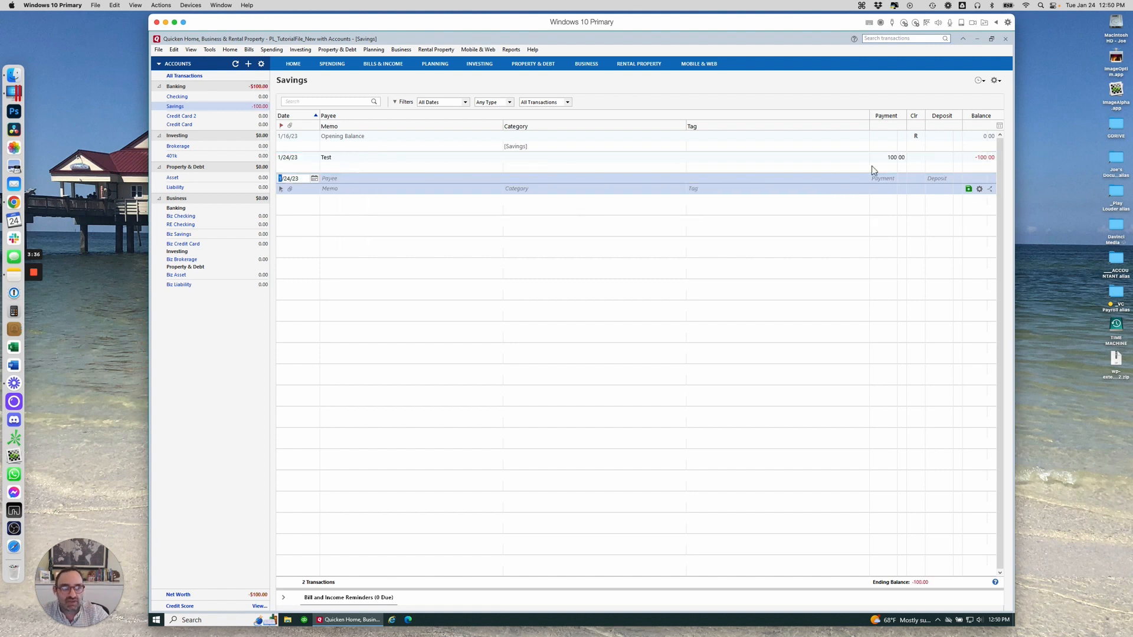
Record a 100.00 payment to 'Test2' dated 1/25/23
left_click(313, 178)
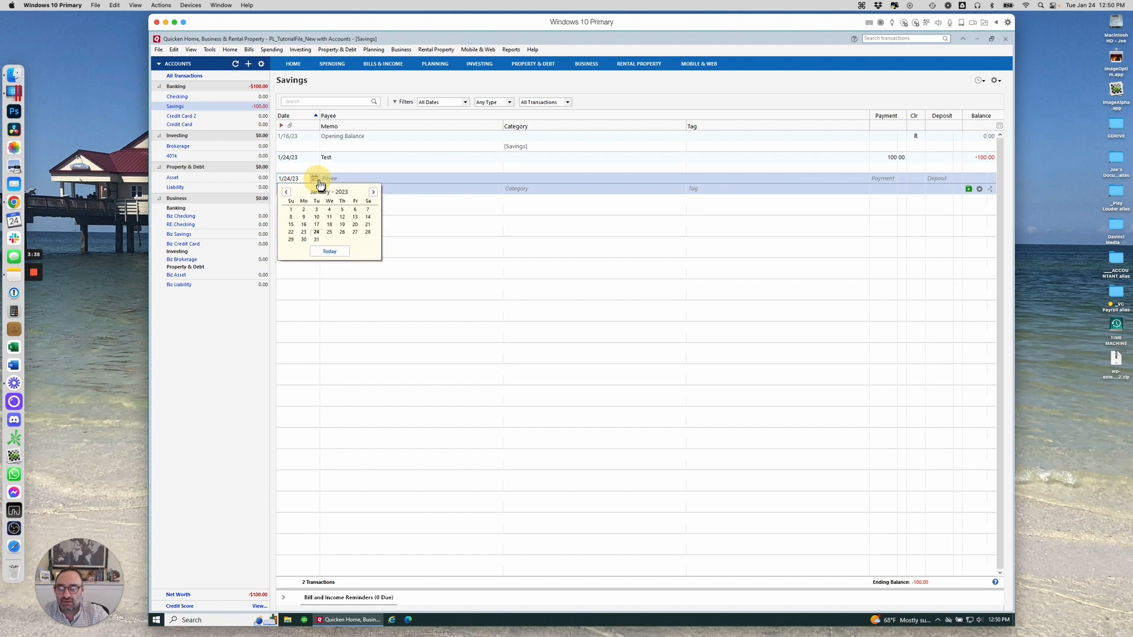
left_click(330, 232)
left_click(337, 179)
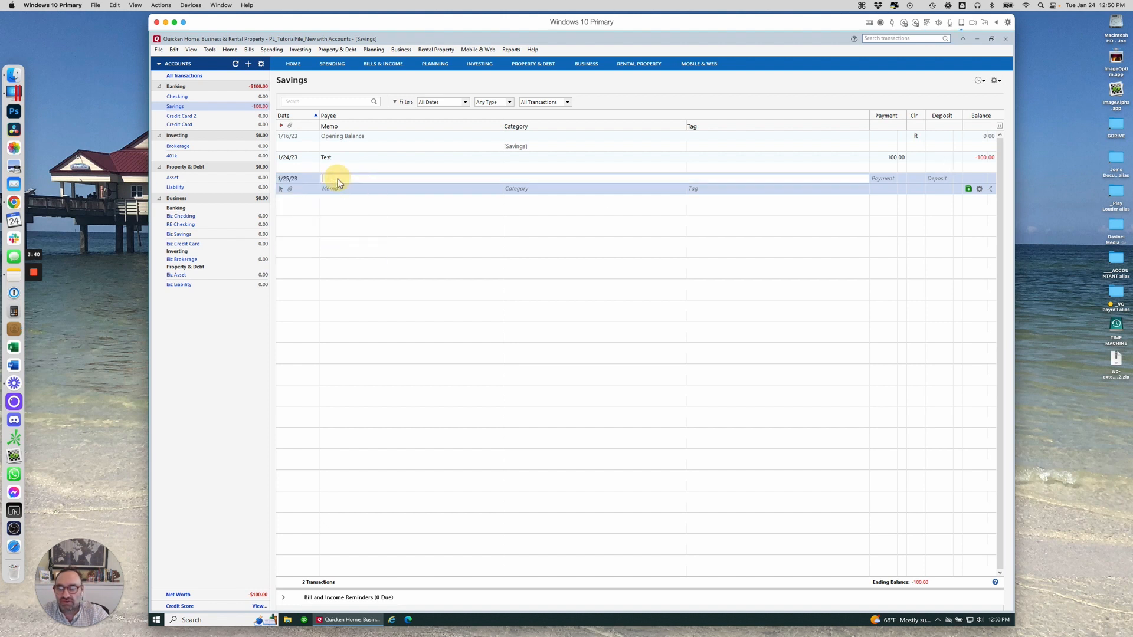
type("Test2")
key("Tab")
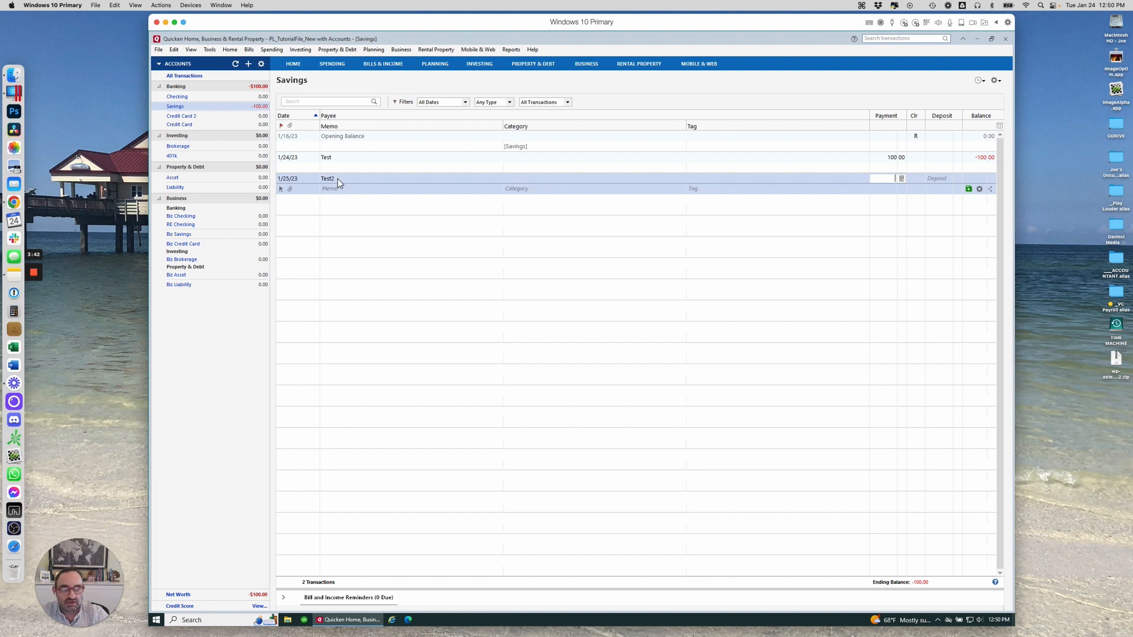
key("Tab")
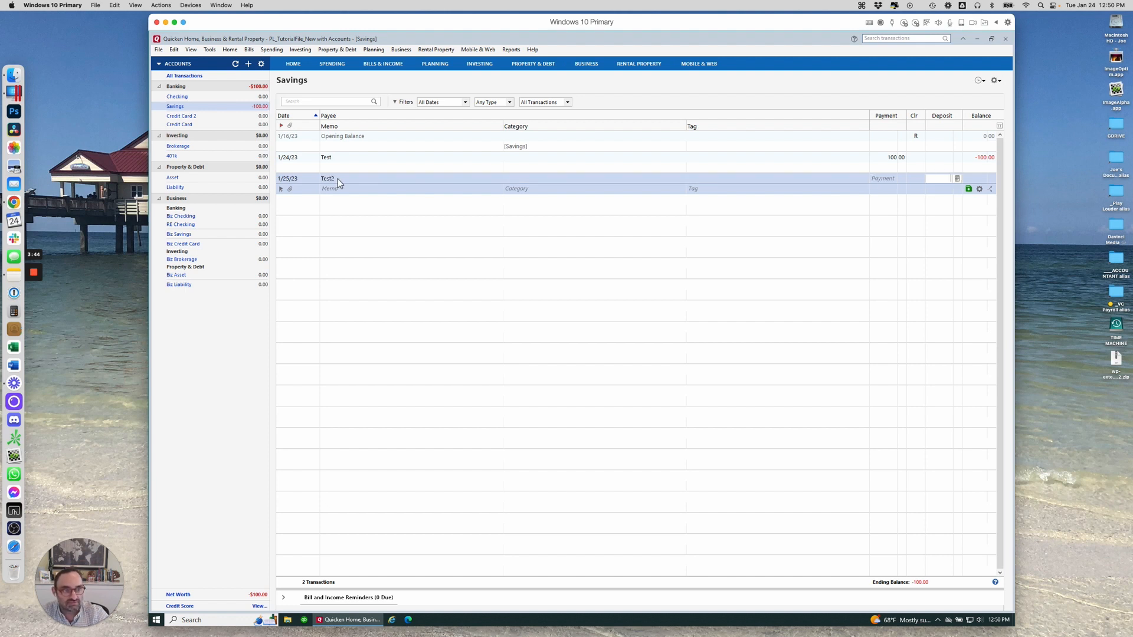
left_click(891, 180)
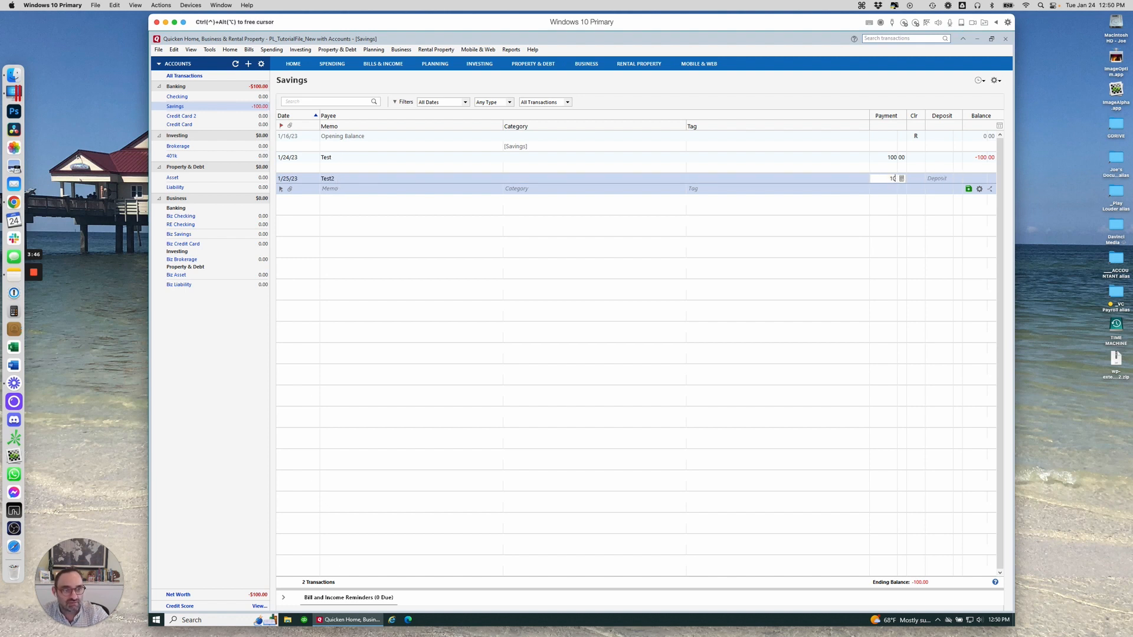
type("100")
key("Return")
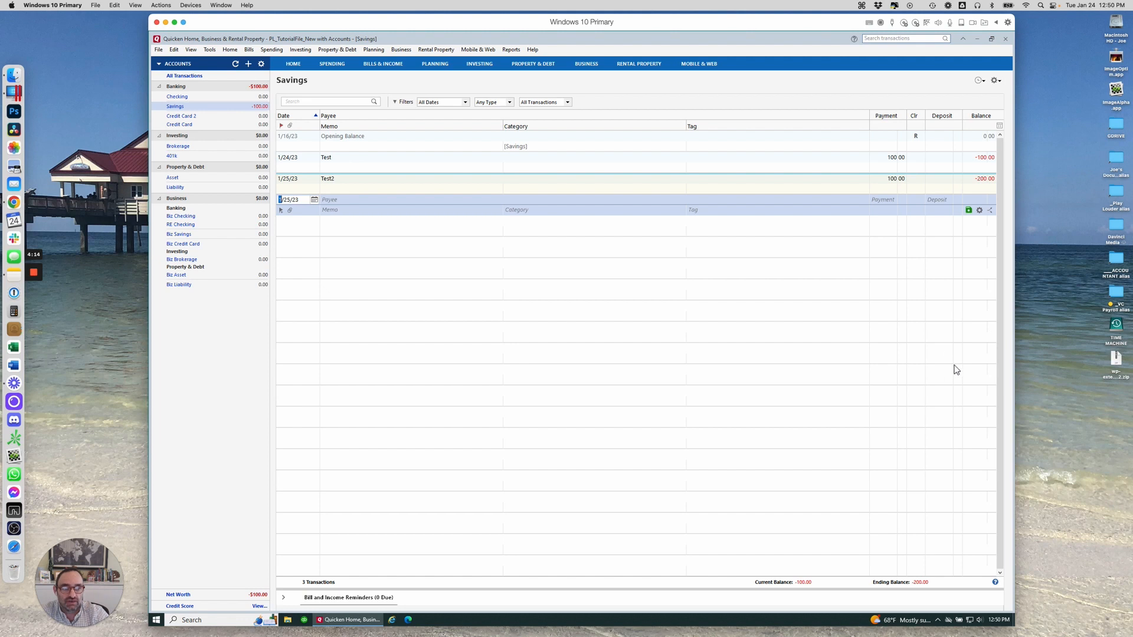
Show ending balances in the account bar, with Savings at -200.00
right_click(203, 364)
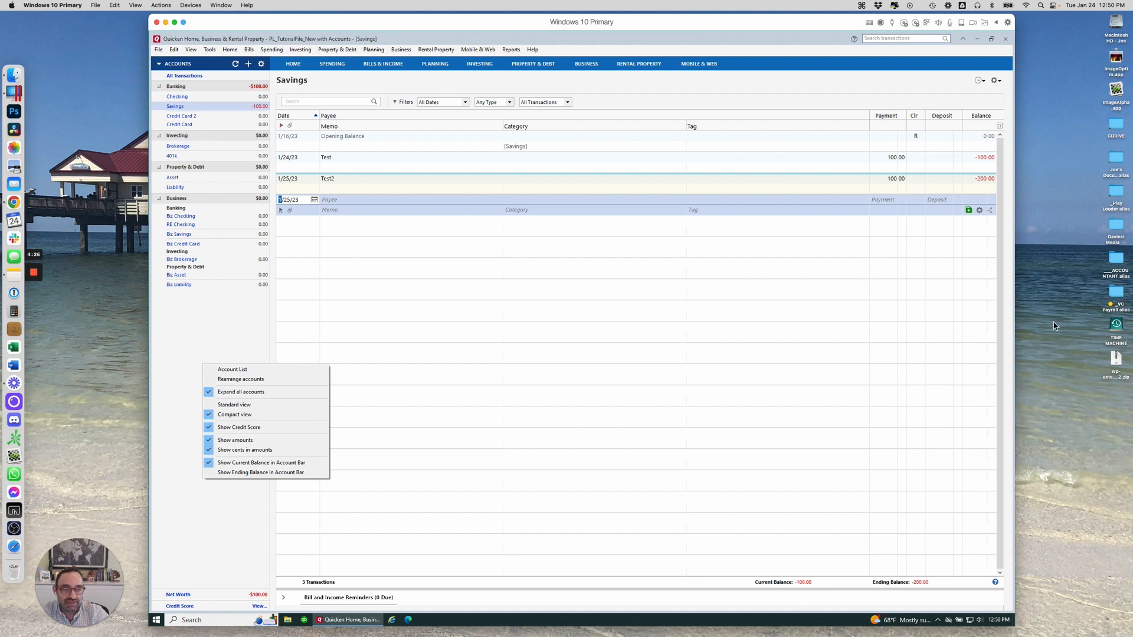
left_click(230, 473)
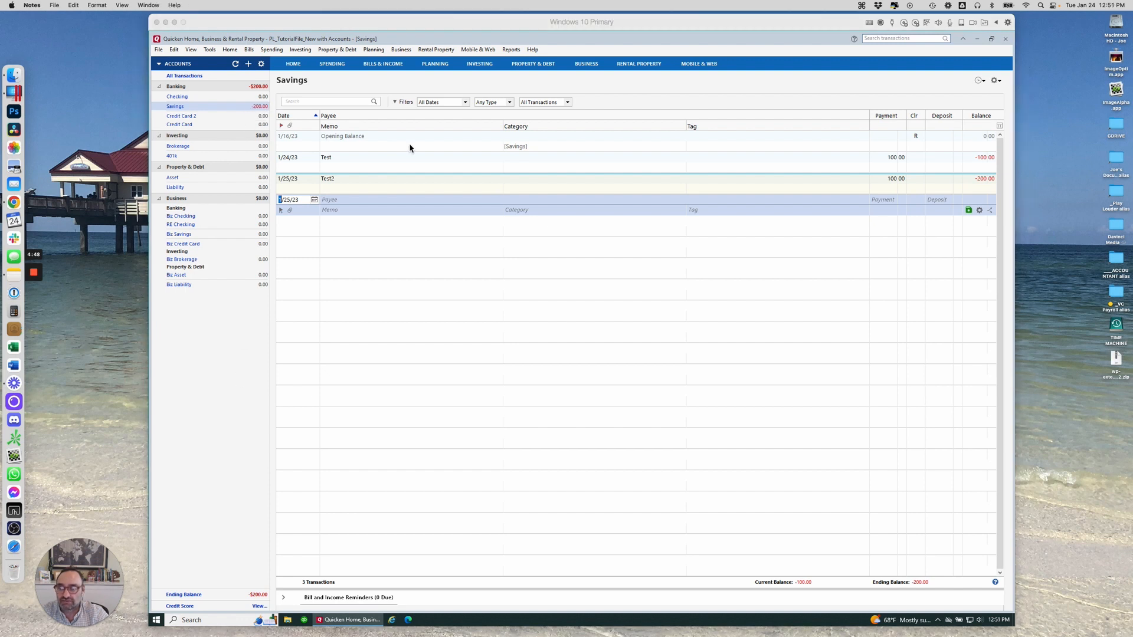
right_click(234, 318)
Move the Property & Debt group above Investing in Rearrange Accounts and keep the new order
left_click(297, 337)
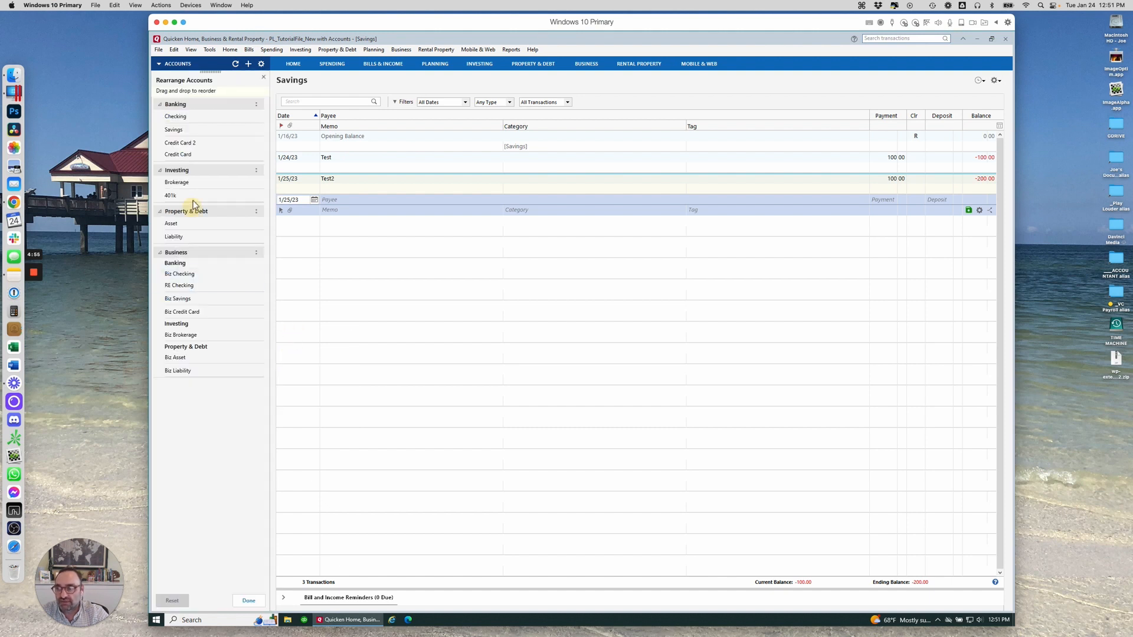
left_click_drag(193, 203, 184, 171)
left_click_drag(183, 212, 184, 170)
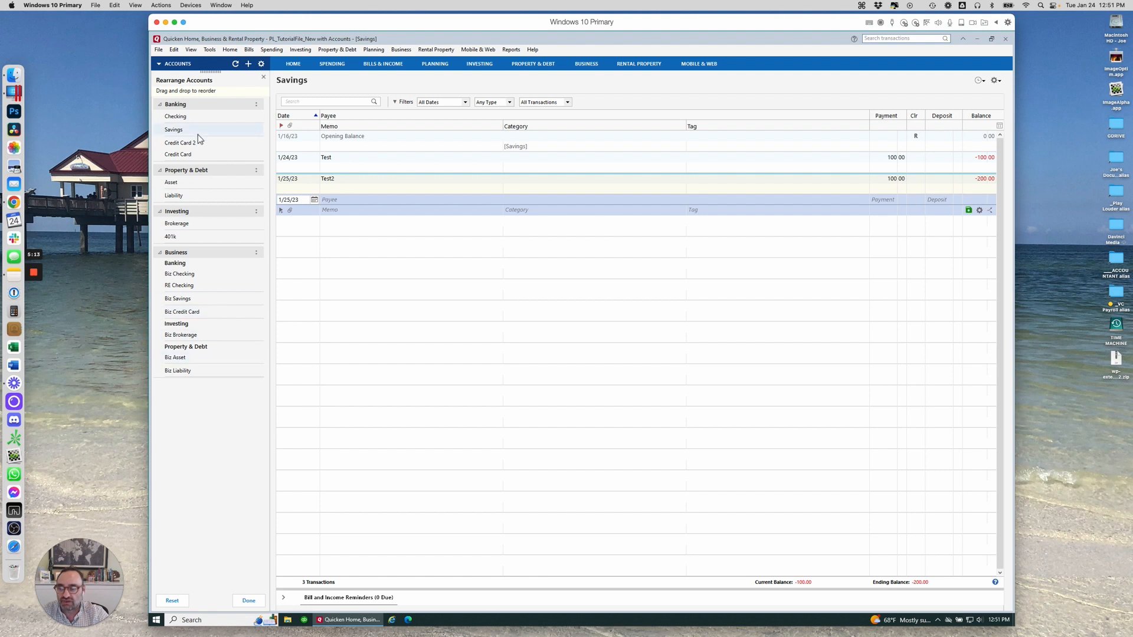
left_click(264, 77)
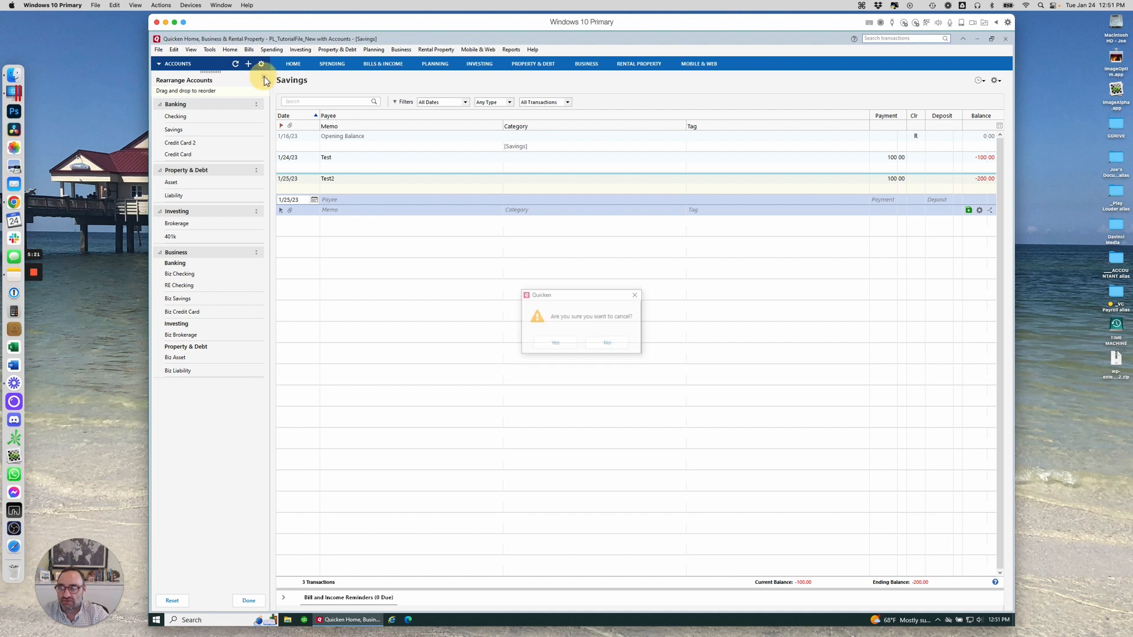
left_click(609, 344)
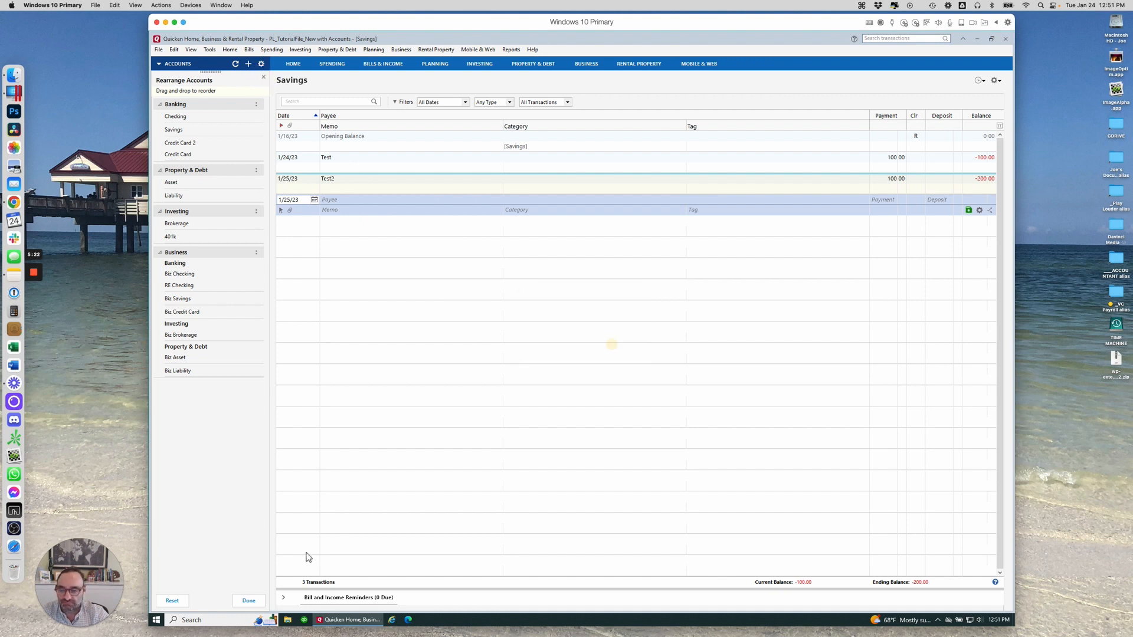
left_click(248, 601)
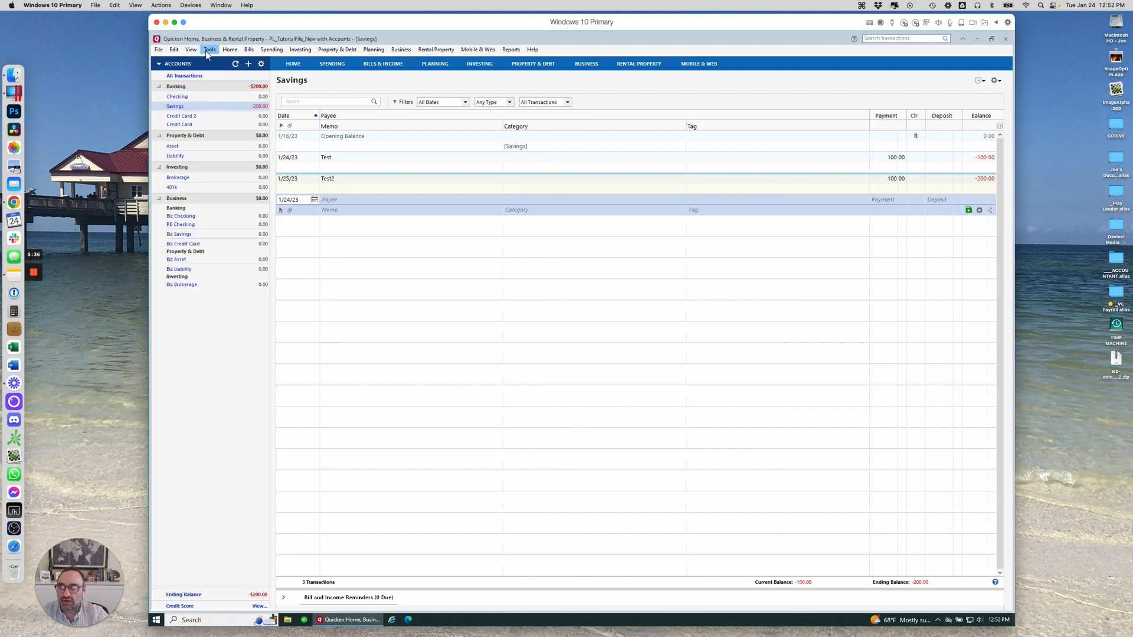
Review the Register page in Edit > Preferences, then close it without changes
left_click(173, 50)
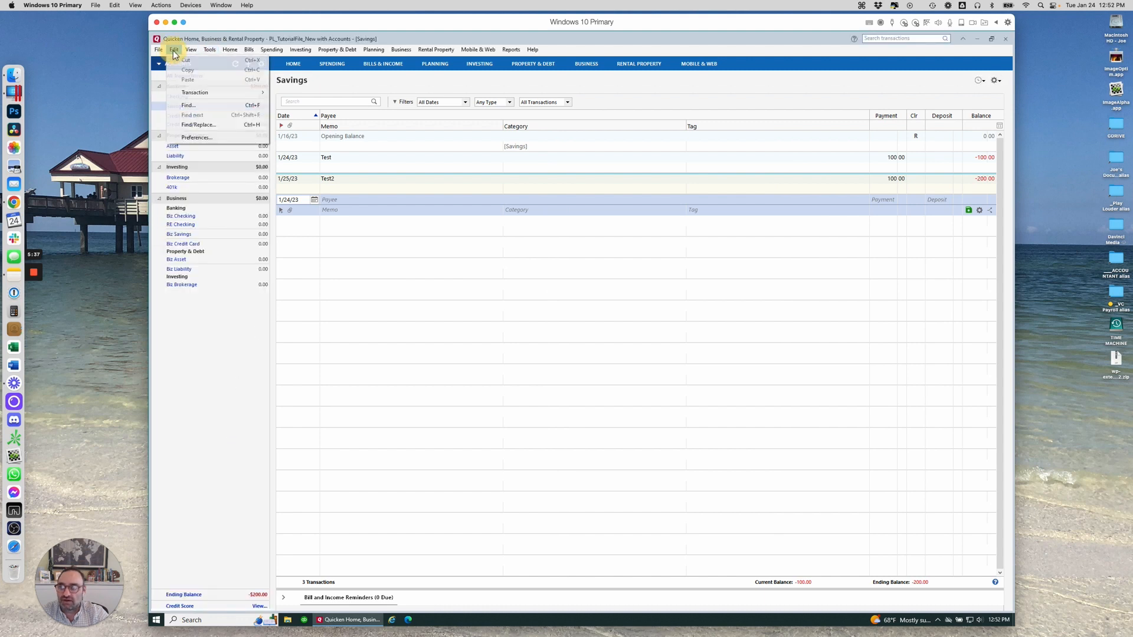
left_click(199, 142)
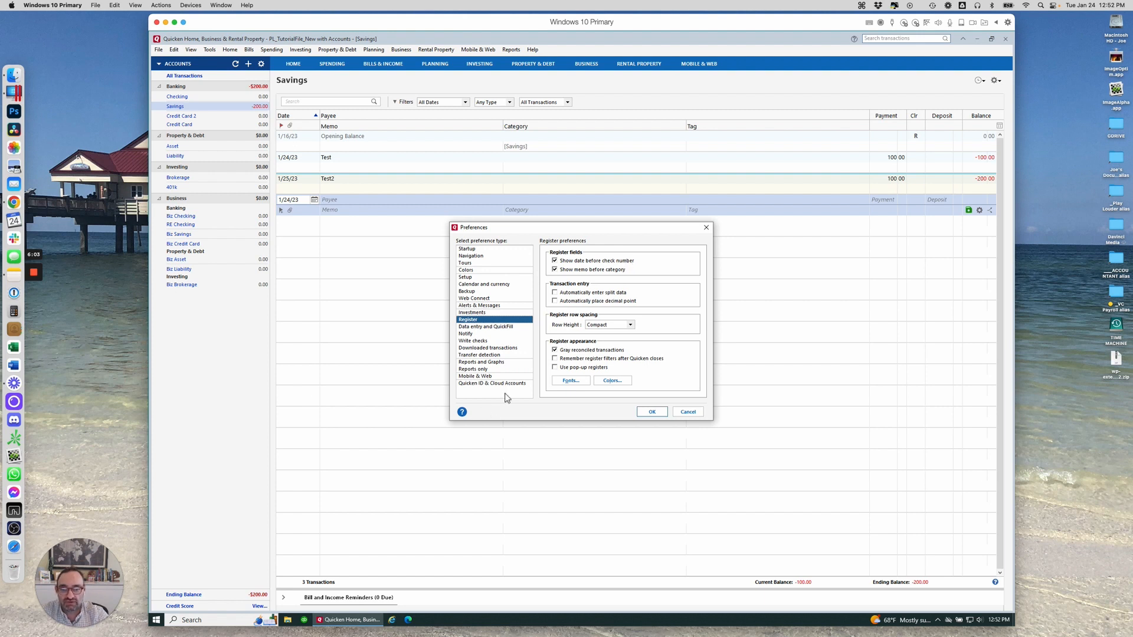
left_click(688, 412)
In the Account List, move Credit Card above Credit Card 2 and close the list
left_click(208, 50)
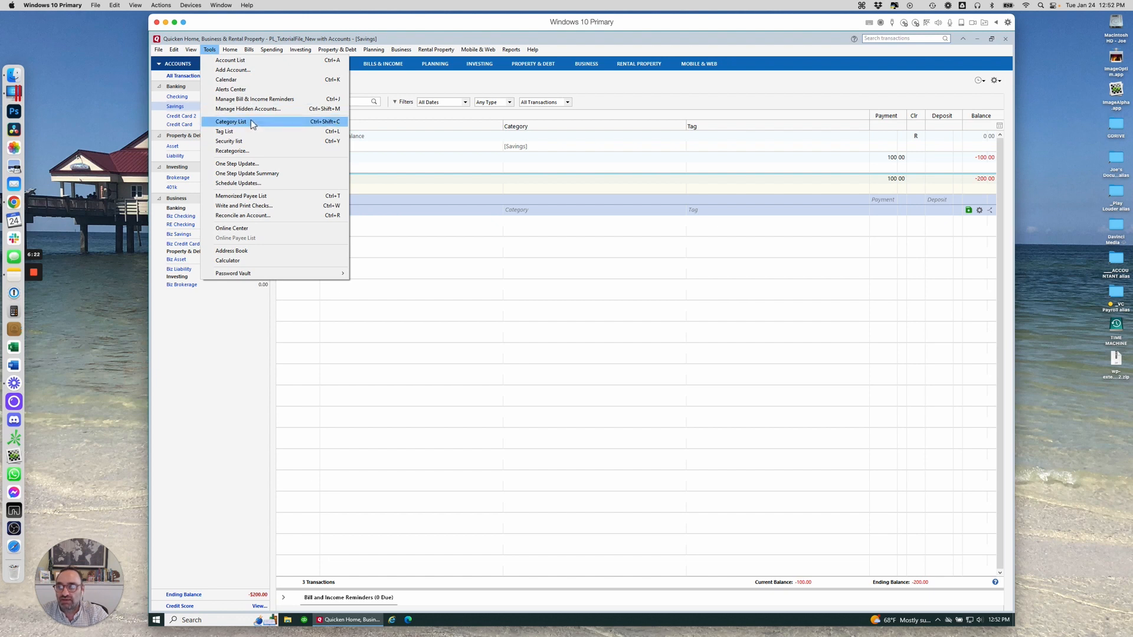
left_click(244, 63)
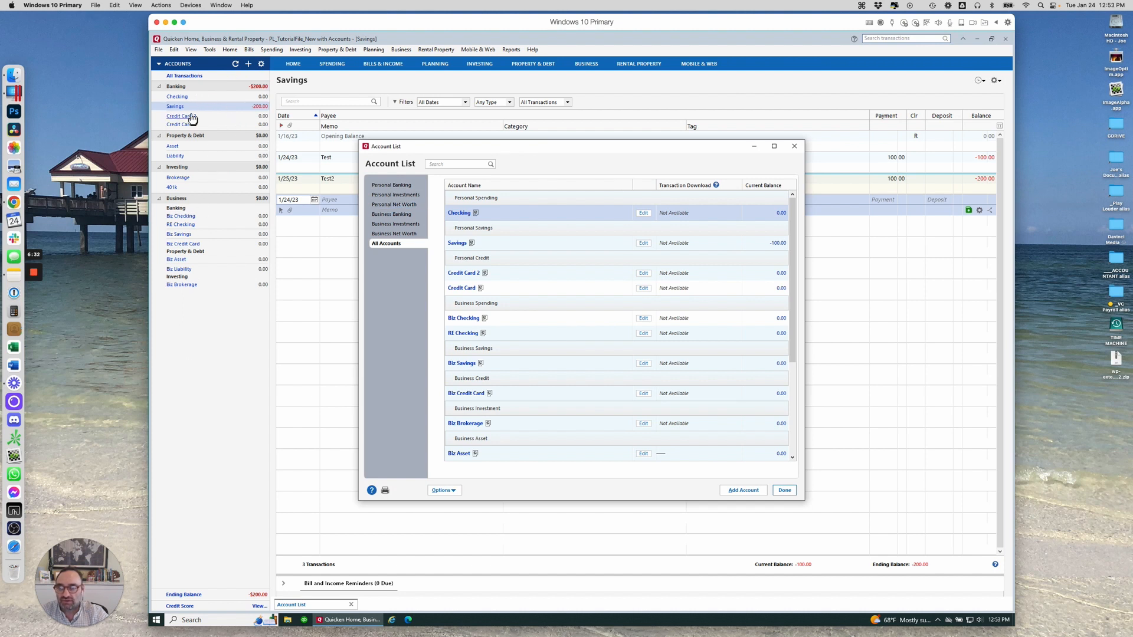
left_click(518, 288)
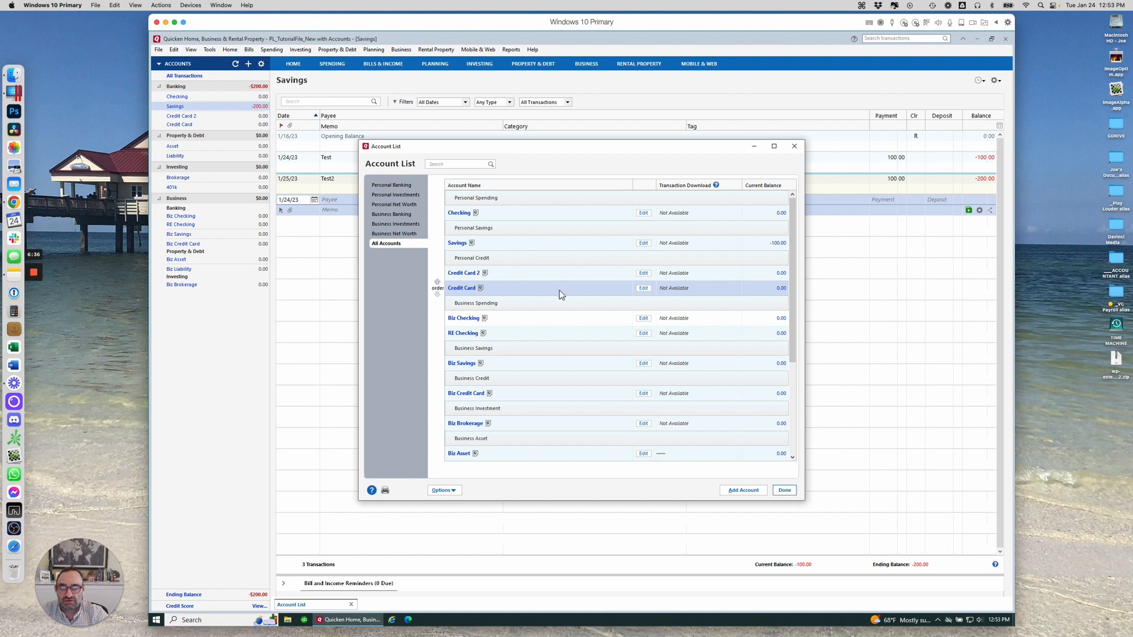
left_click(437, 282)
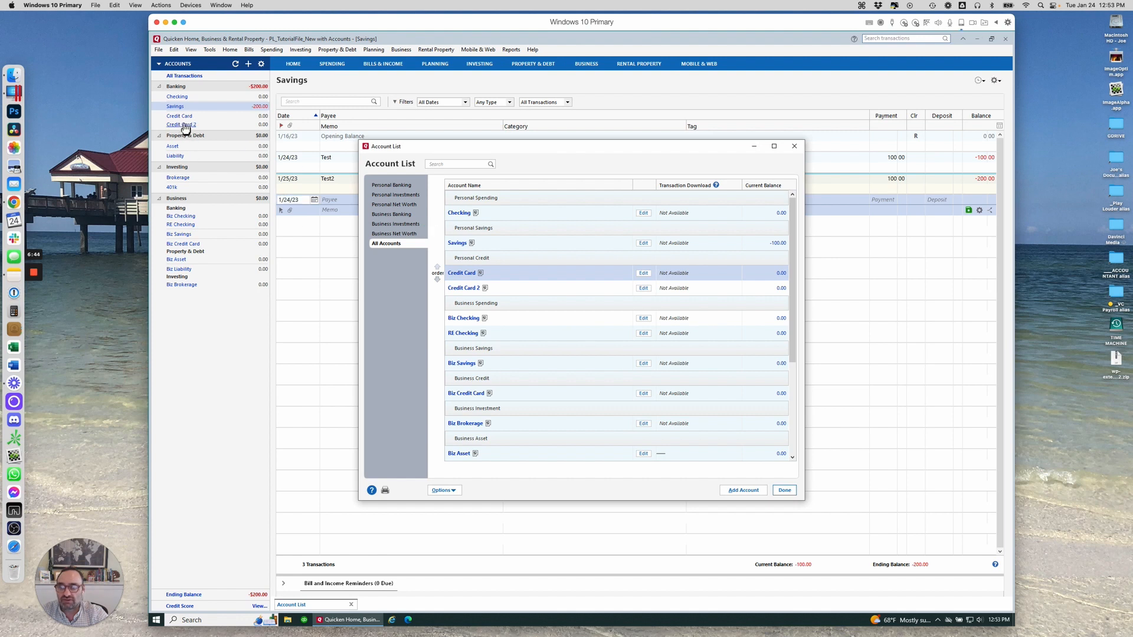
left_click(785, 491)
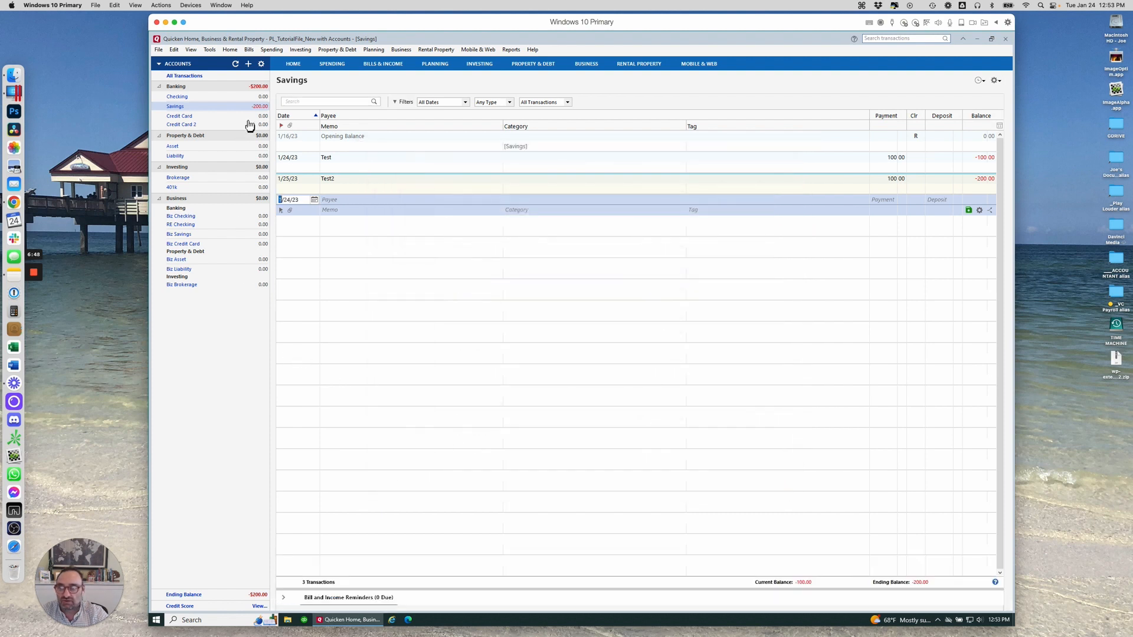
right_click(231, 378)
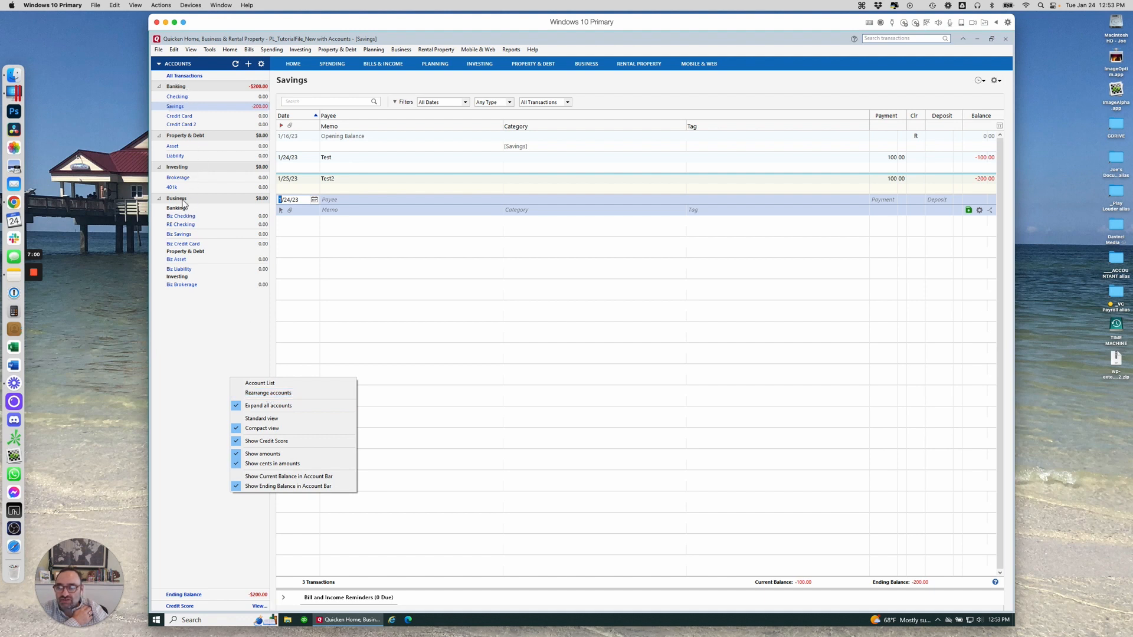
left_click(294, 386)
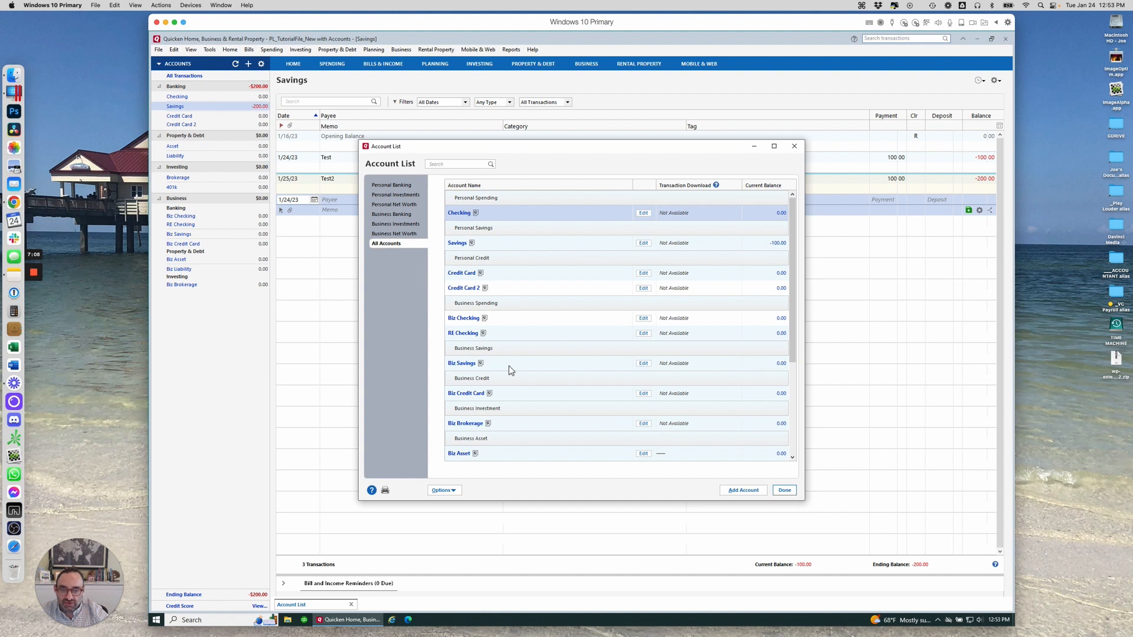
left_click(508, 366)
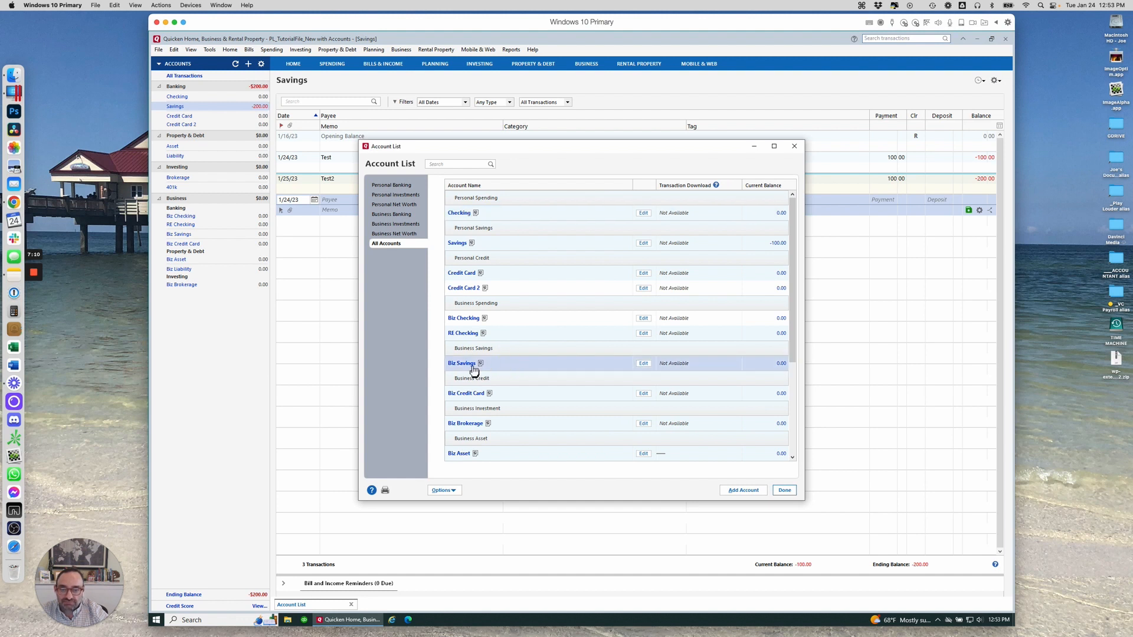
left_click(501, 331)
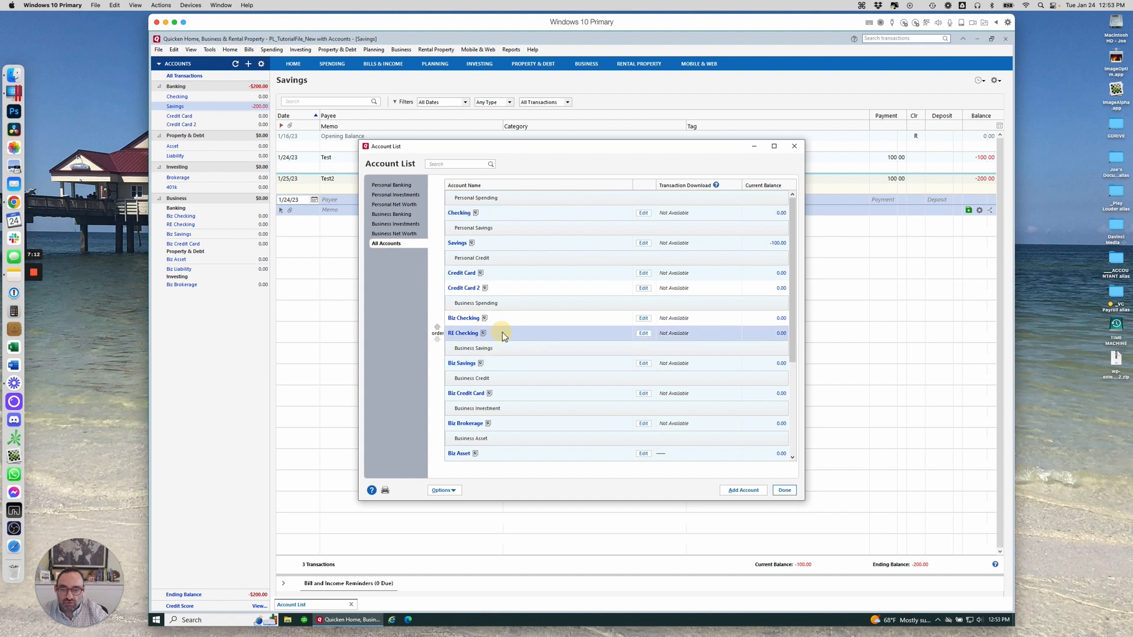
left_click(438, 330)
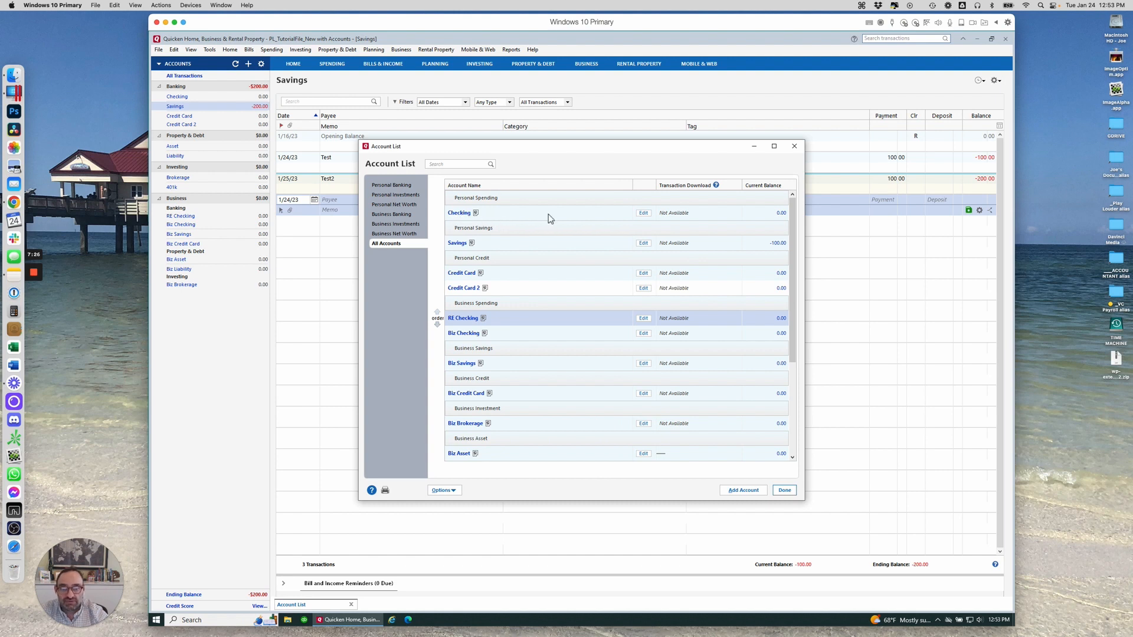
left_click(645, 218)
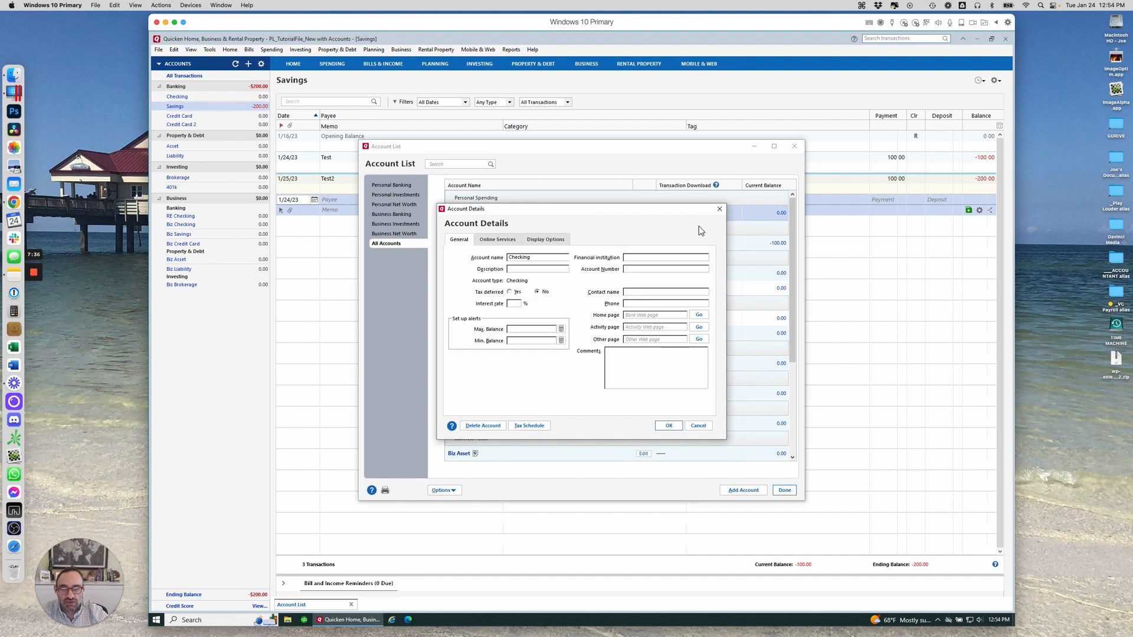
Review the Checking account's General, Online Services and Display Options tabs, keep intent Personal, and close the Account List
double_click(553, 260)
left_click(505, 242)
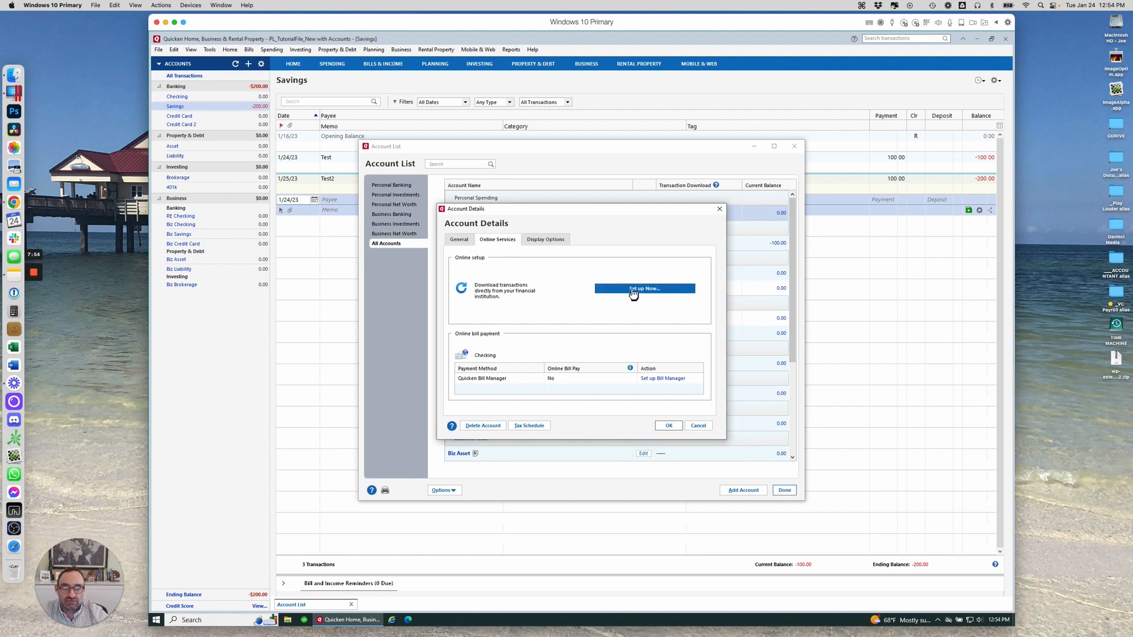
left_click(558, 241)
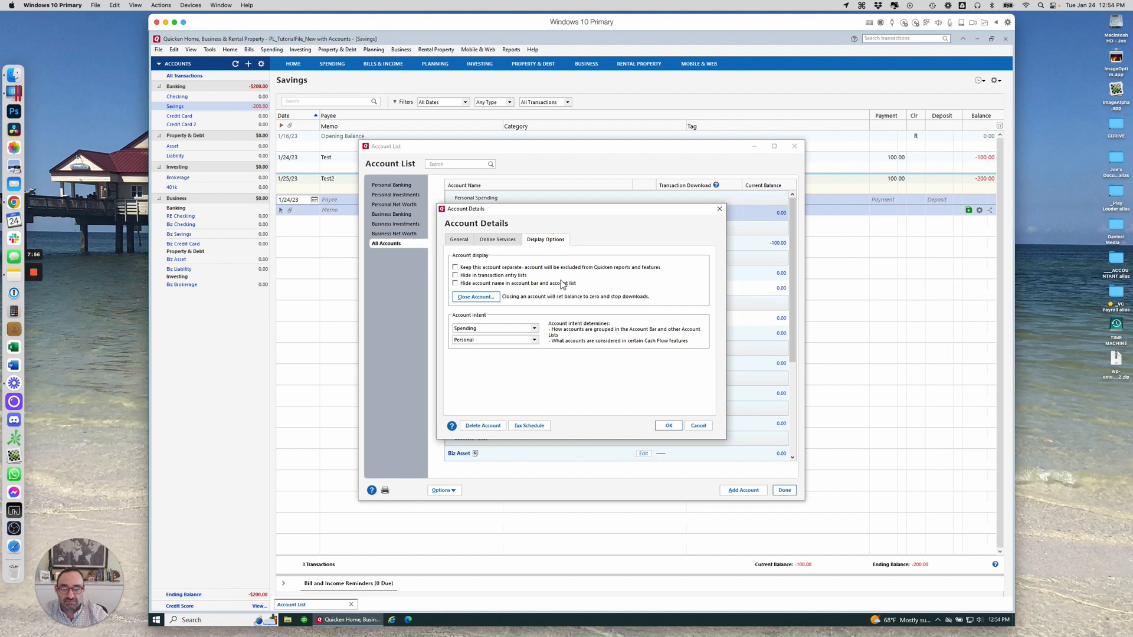
left_click(496, 341)
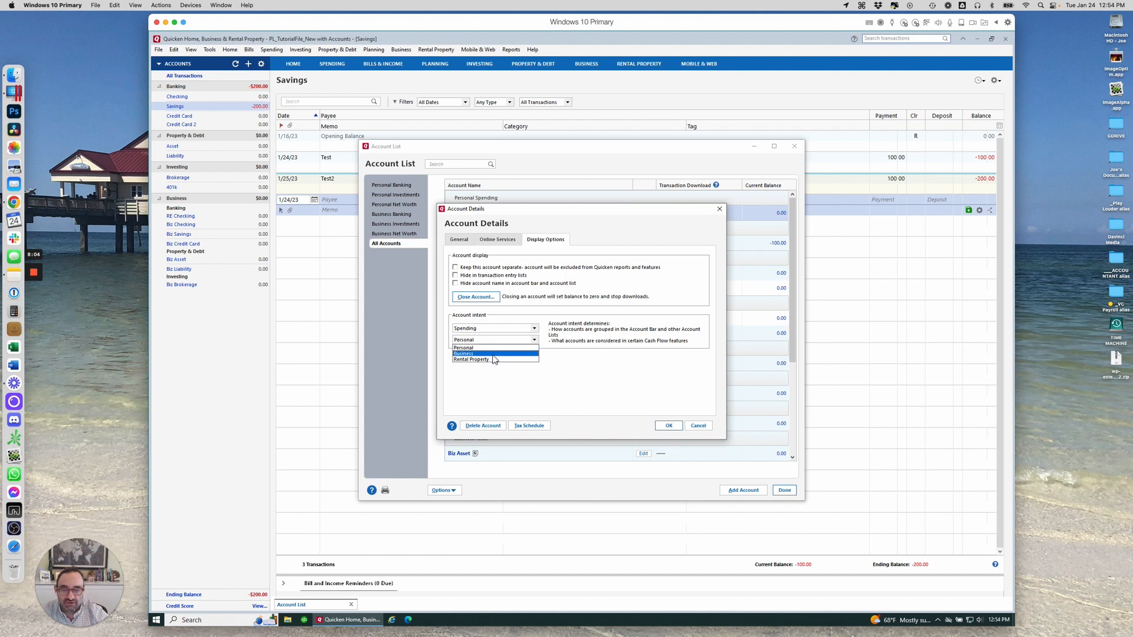
left_click(510, 319)
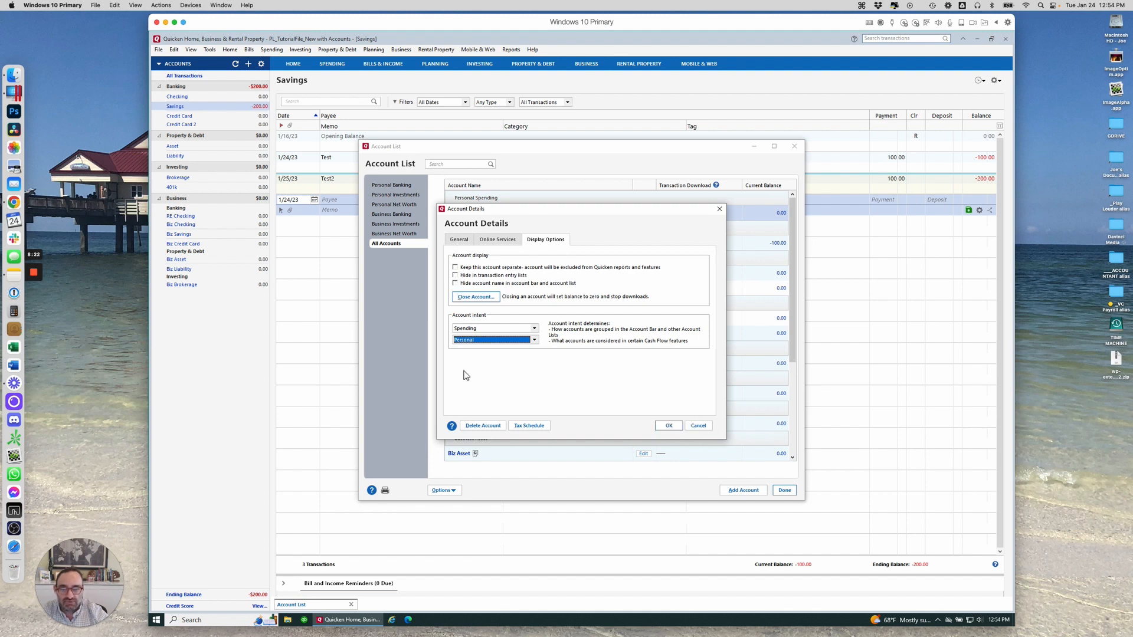
left_click(670, 426)
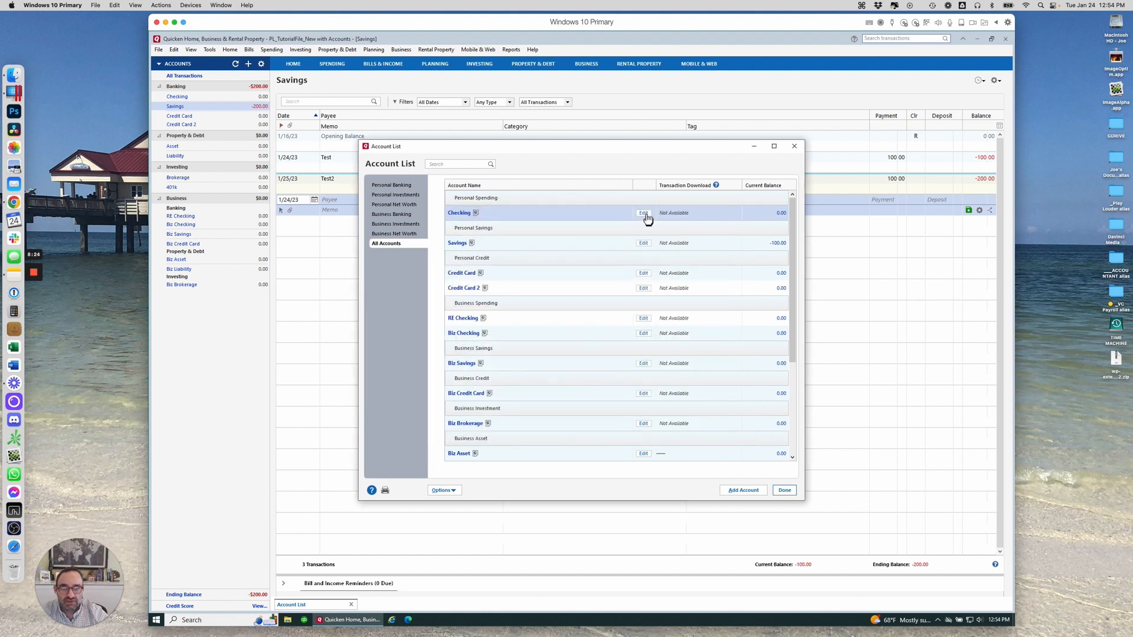
left_click(794, 146)
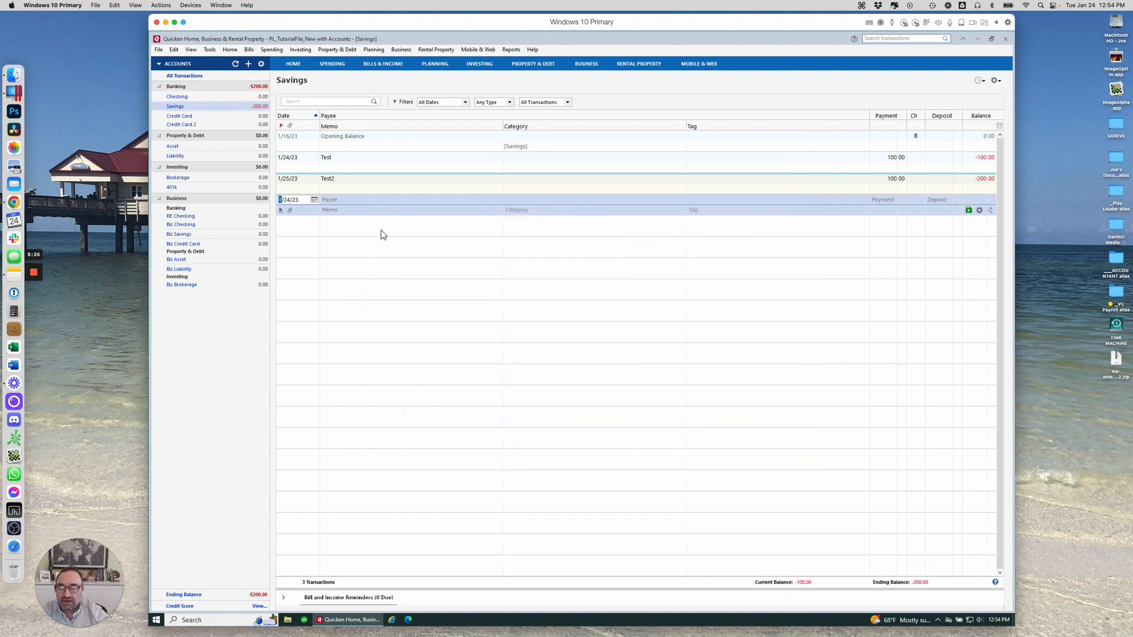
Open Checking's Edit/Delete account details from the Account Bar, check its tabs, and close without changes
right_click(185, 98)
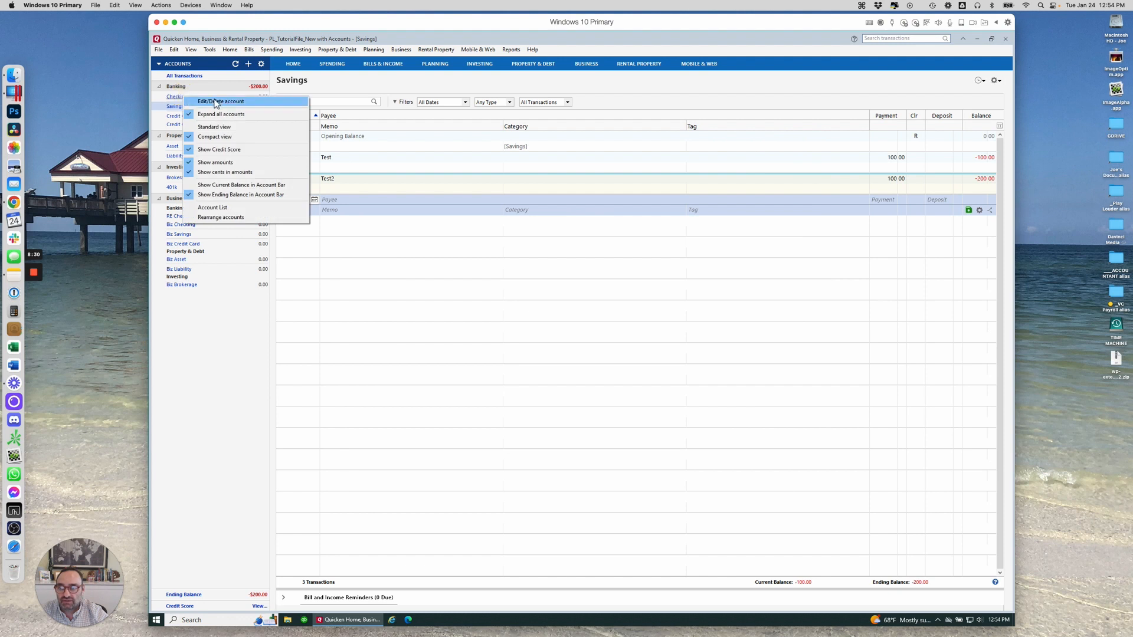
left_click(216, 102)
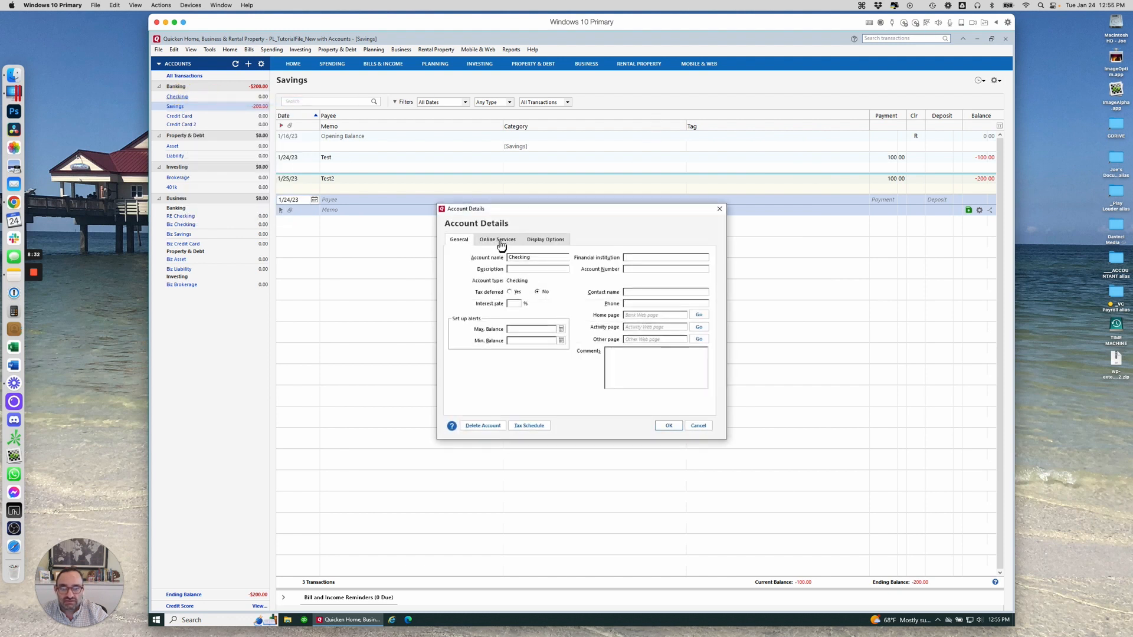
left_click(499, 241)
left_click(462, 240)
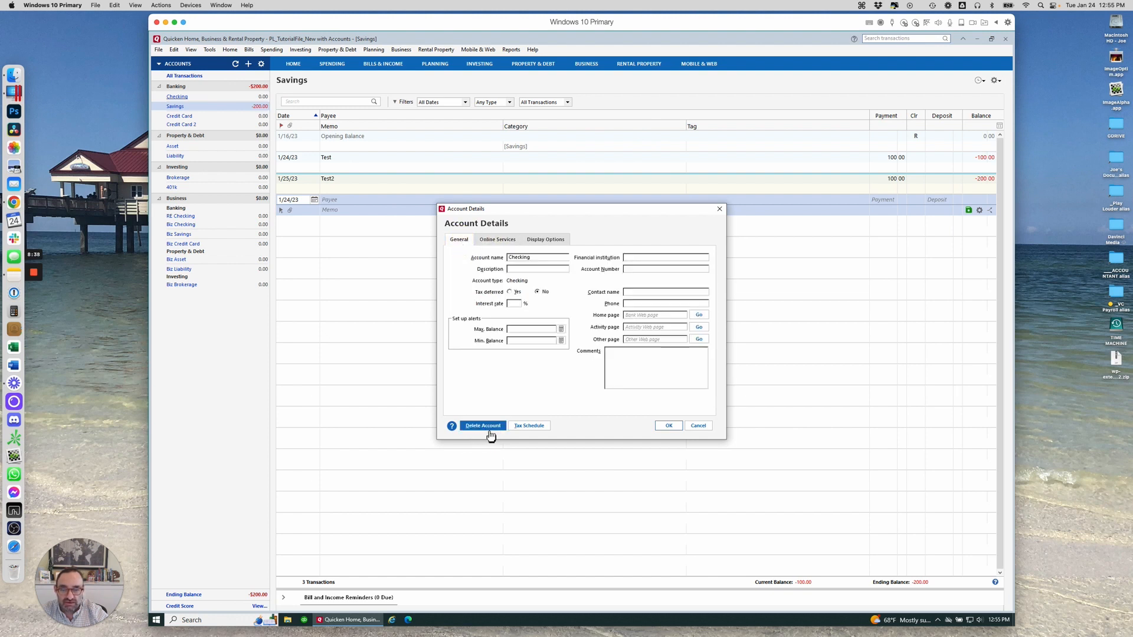
left_click(719, 210)
left_click(209, 50)
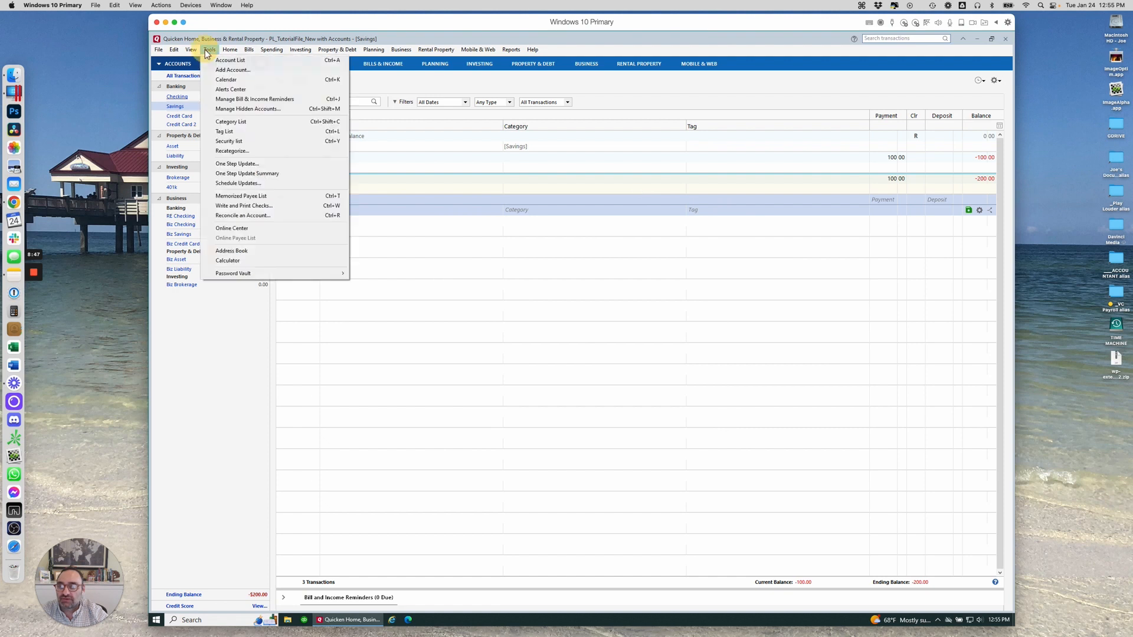
View and close the Category List, then the empty Tag List, from the Tools menu
left_click(253, 125)
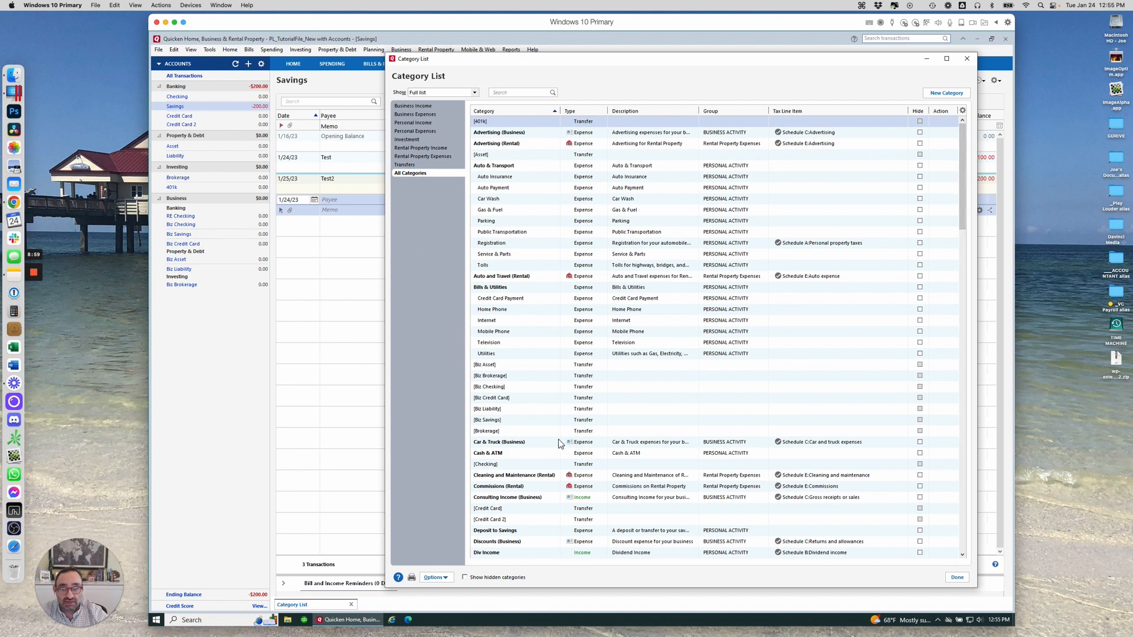
left_click(966, 59)
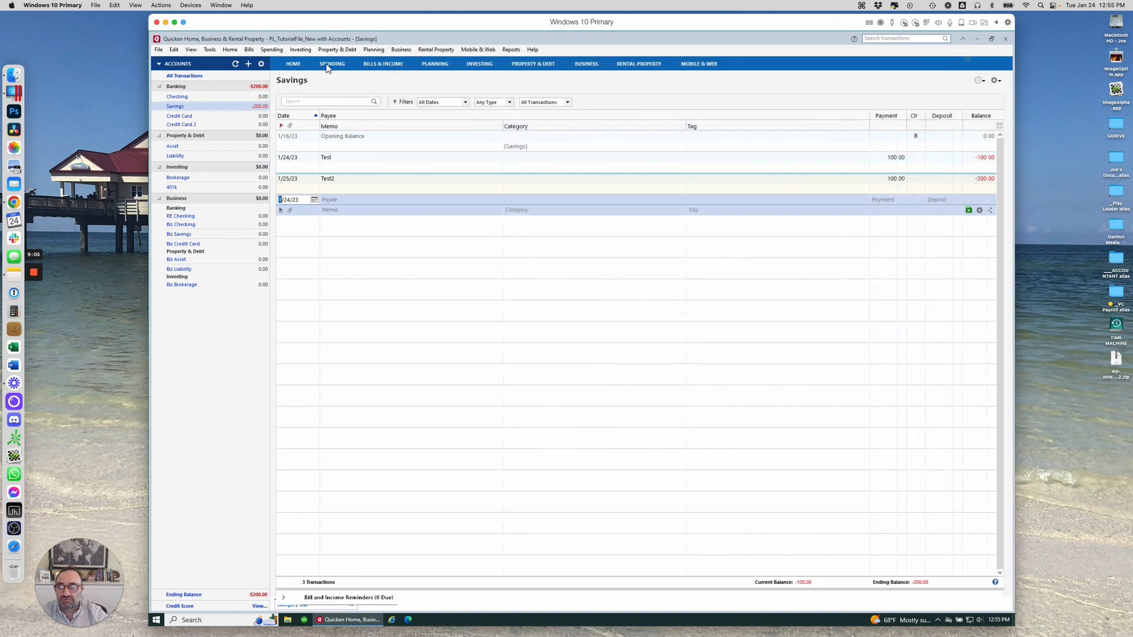
left_click(209, 49)
left_click(233, 134)
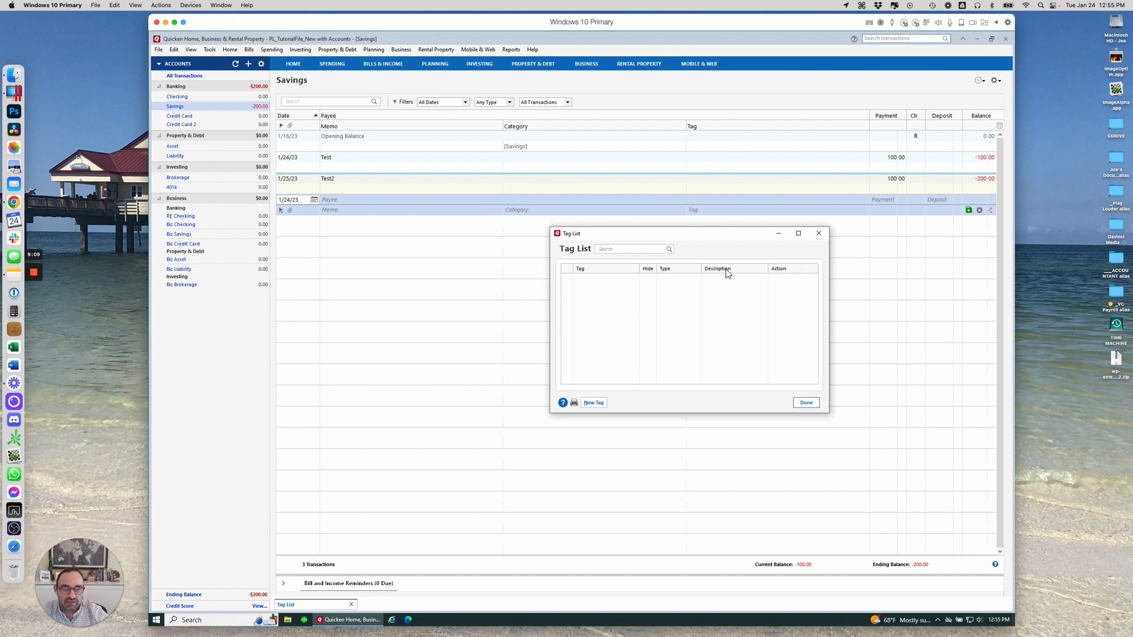
left_click(819, 235)
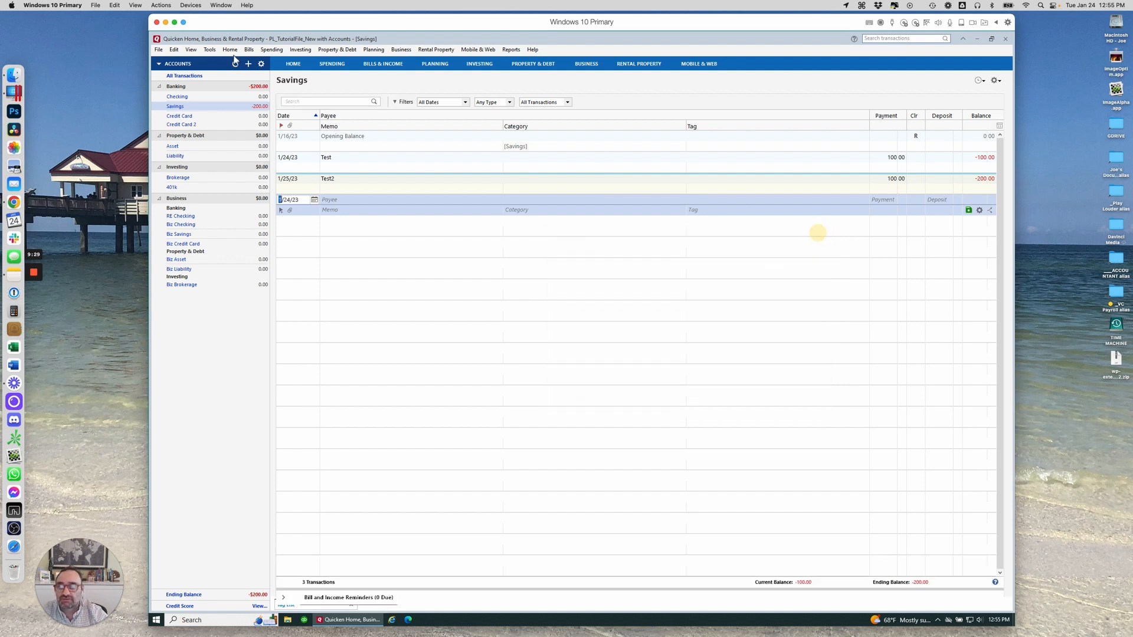
left_click(209, 50)
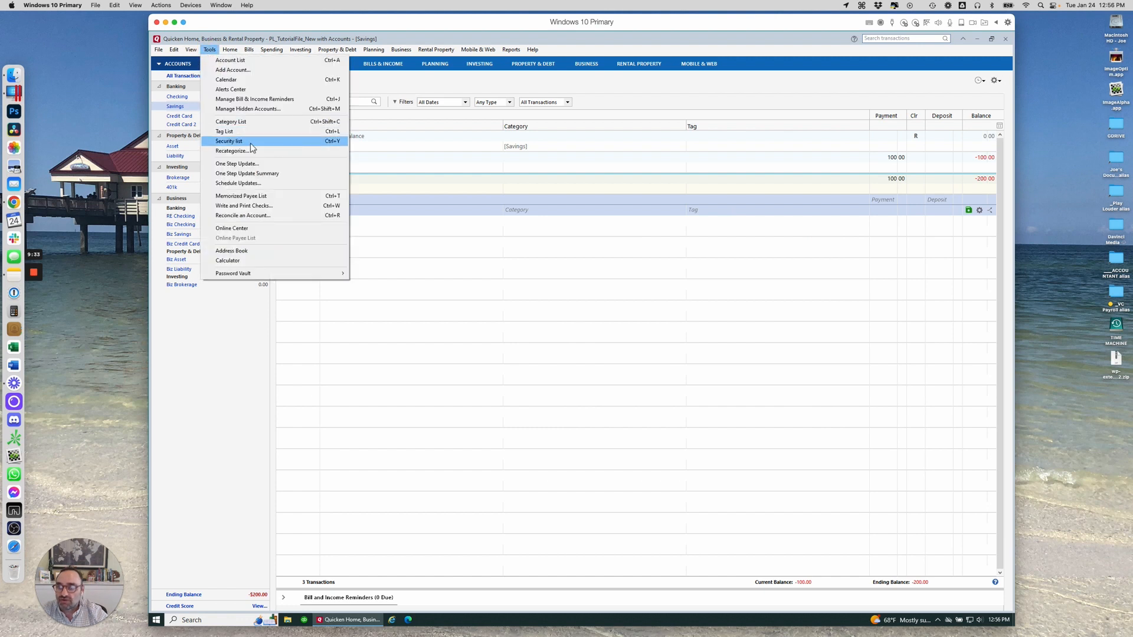
Open the Security List, view the S&P 500 Index details, then close both windows
left_click(227, 143)
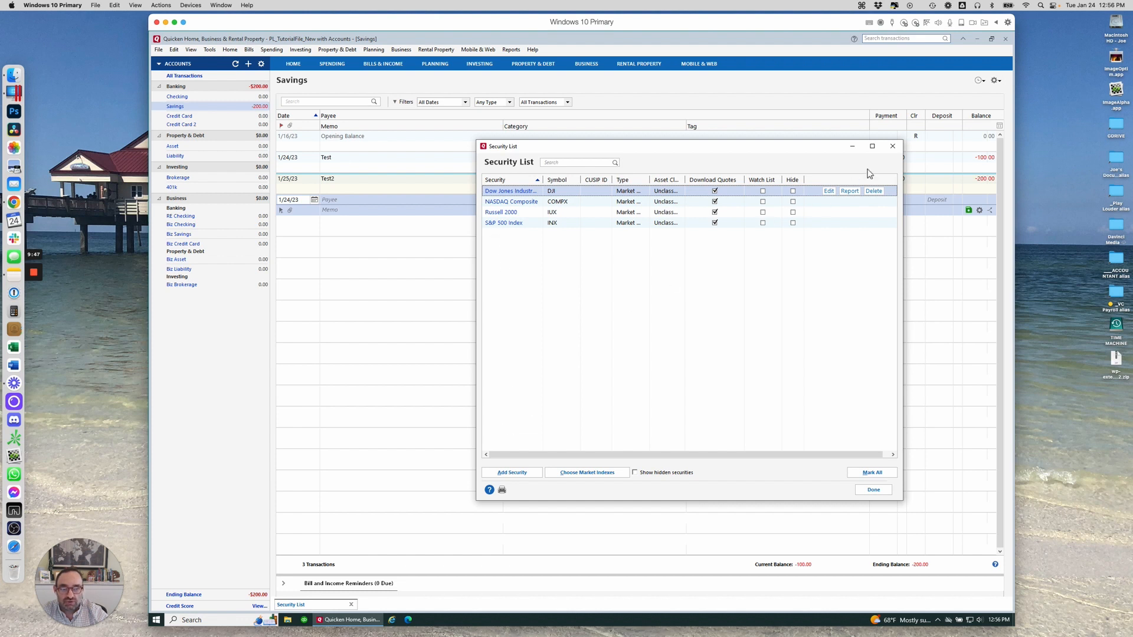
left_click(505, 223)
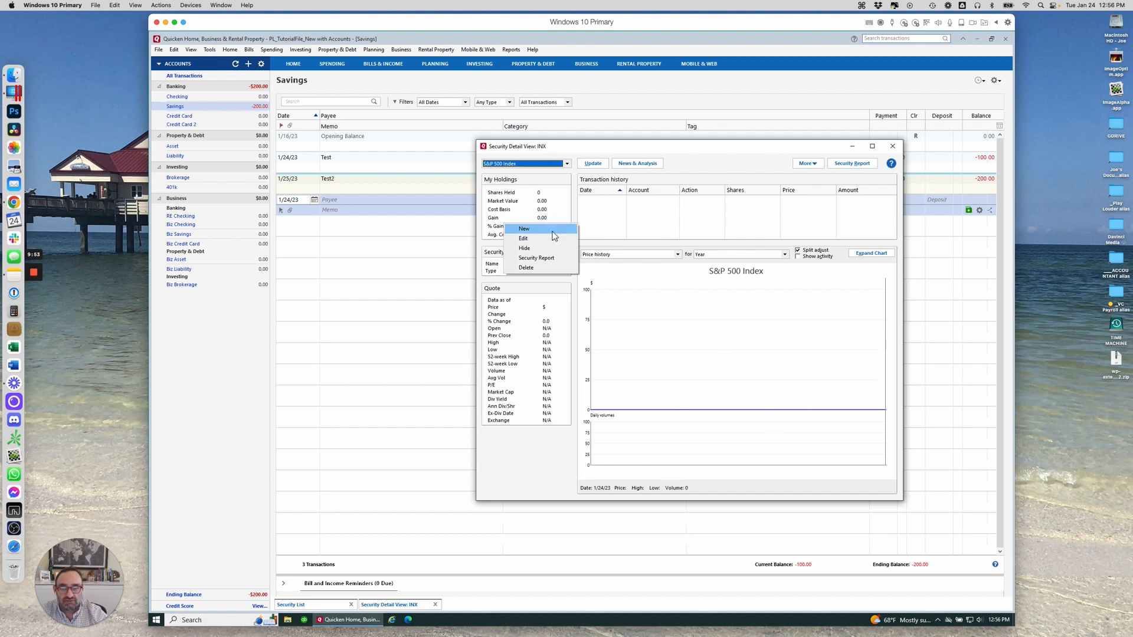
left_click(719, 168)
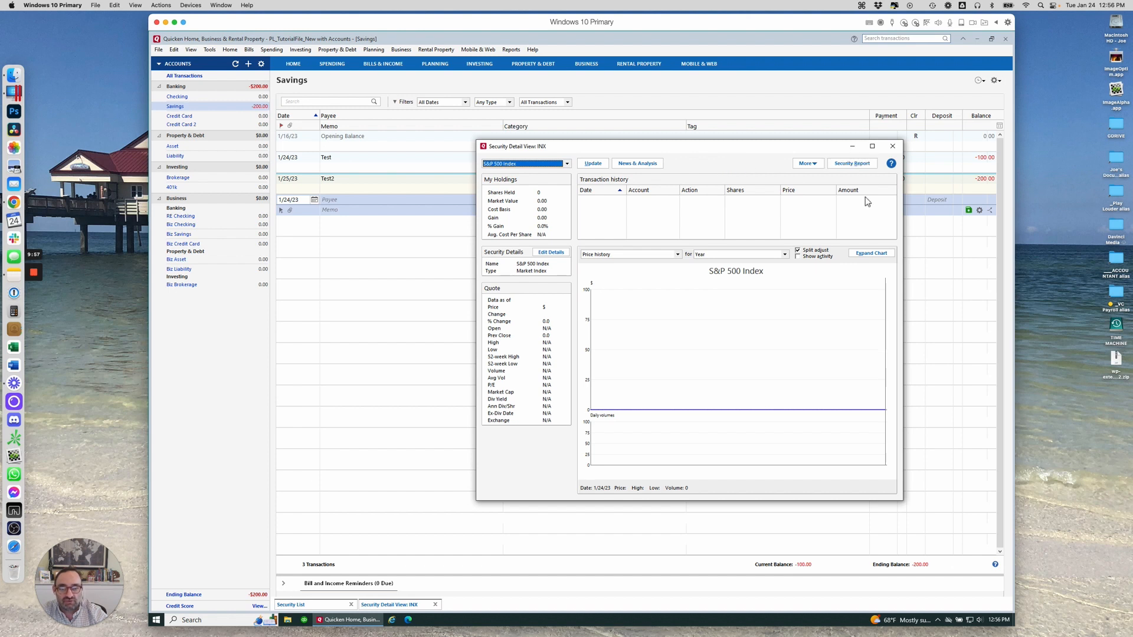
left_click(893, 147)
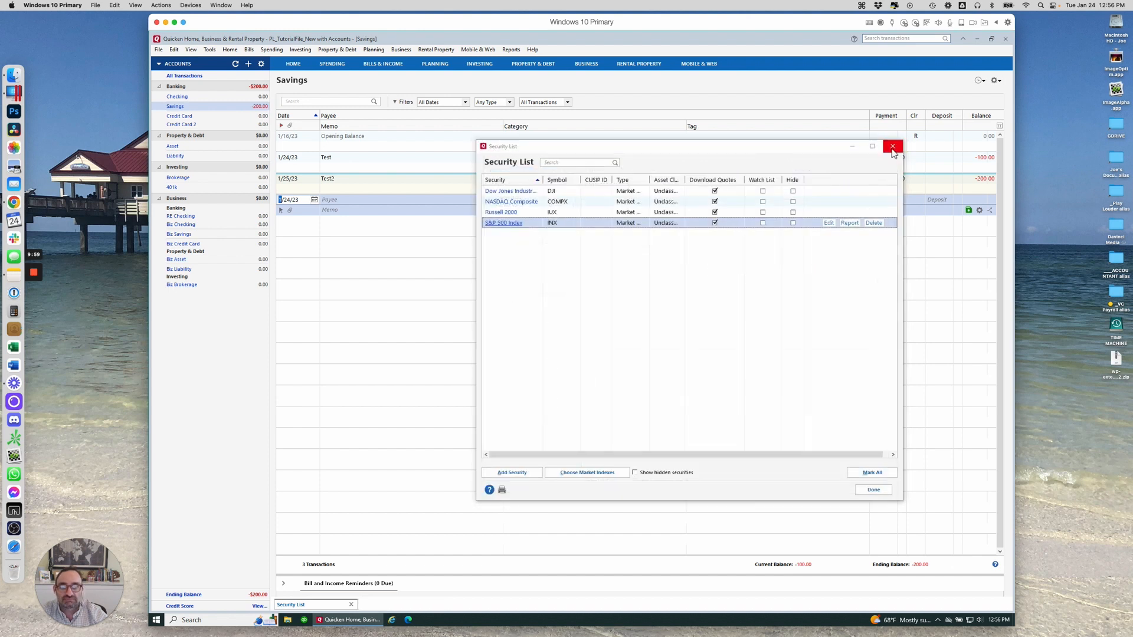
left_click(889, 145)
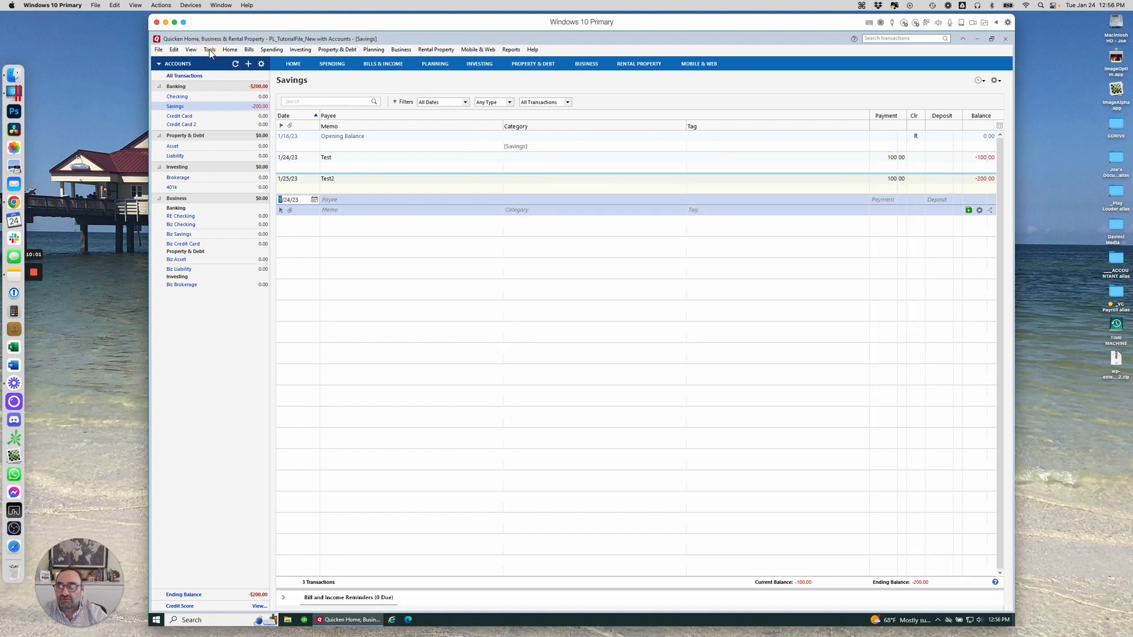
Use Recategorize to search transactions in Transport:Auto Insurance, find none, and close the window
left_click(209, 50)
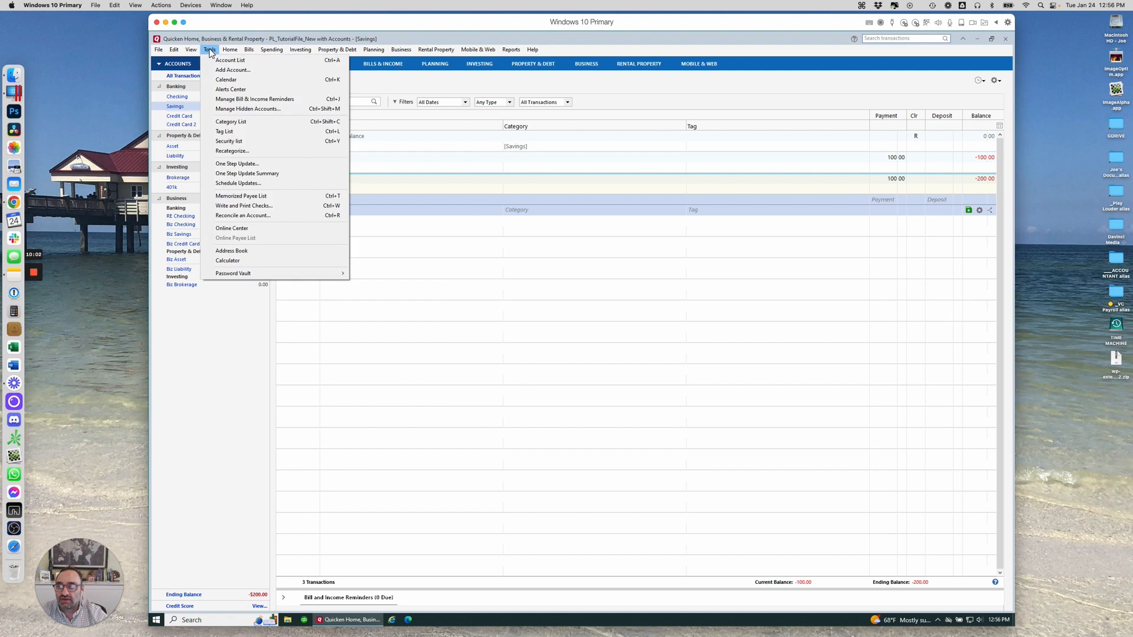
left_click(244, 152)
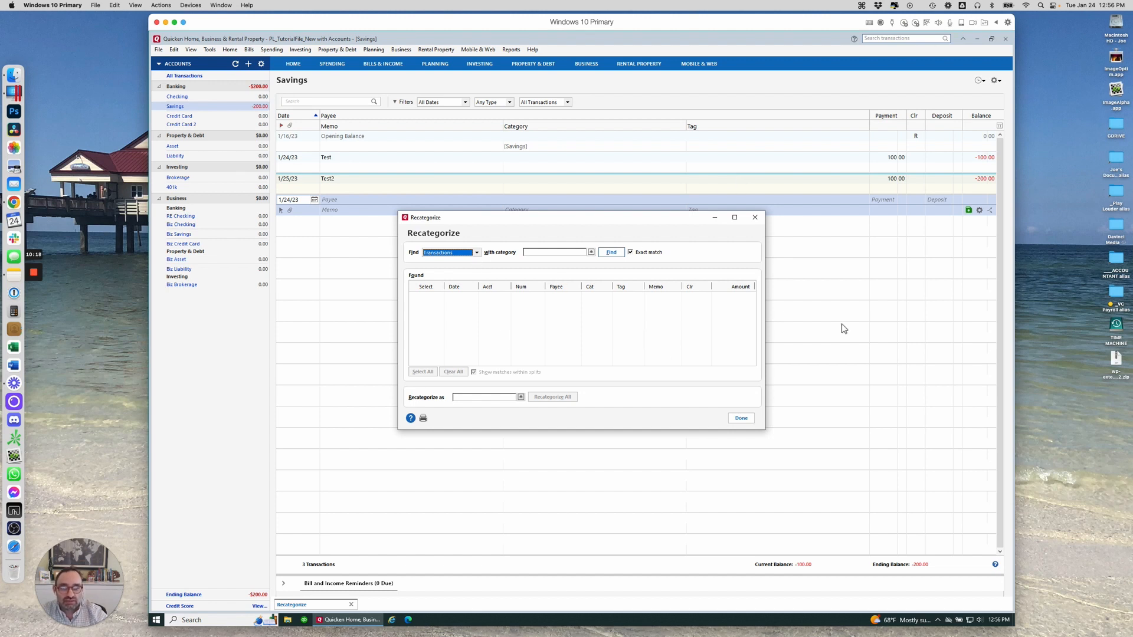
left_click(477, 252)
left_click(514, 255)
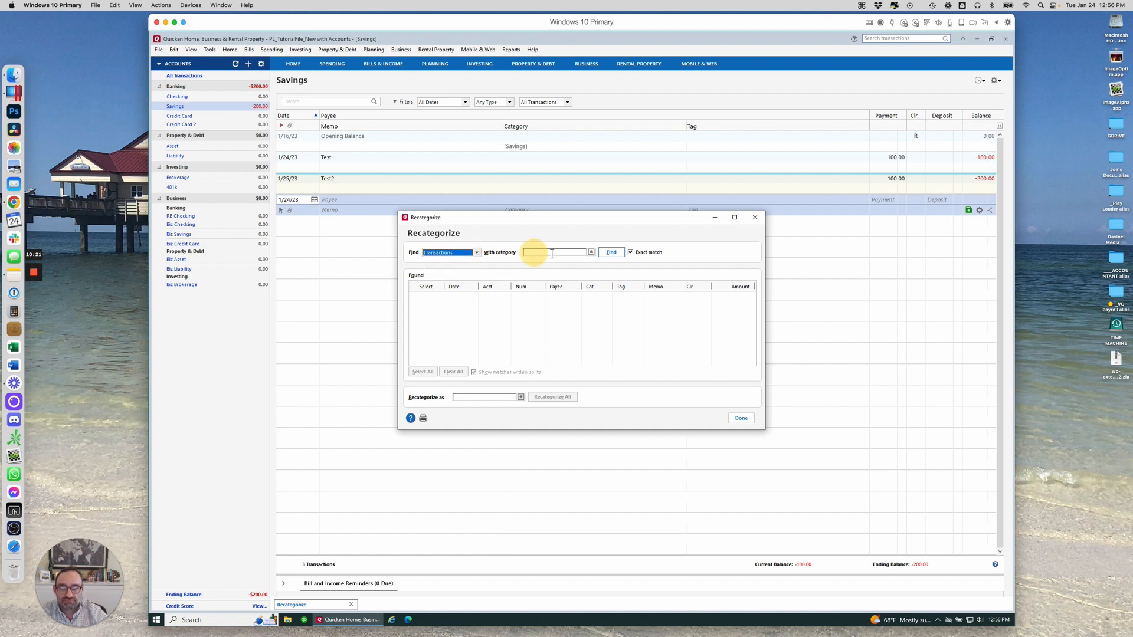
left_click(590, 253)
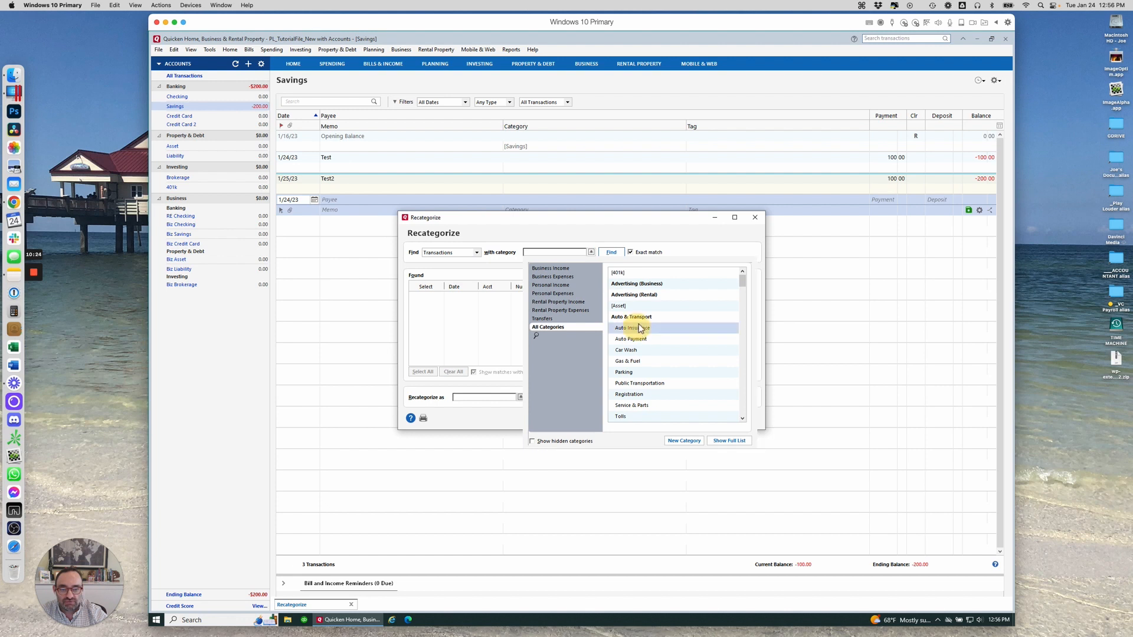
left_click(640, 329)
left_click(611, 253)
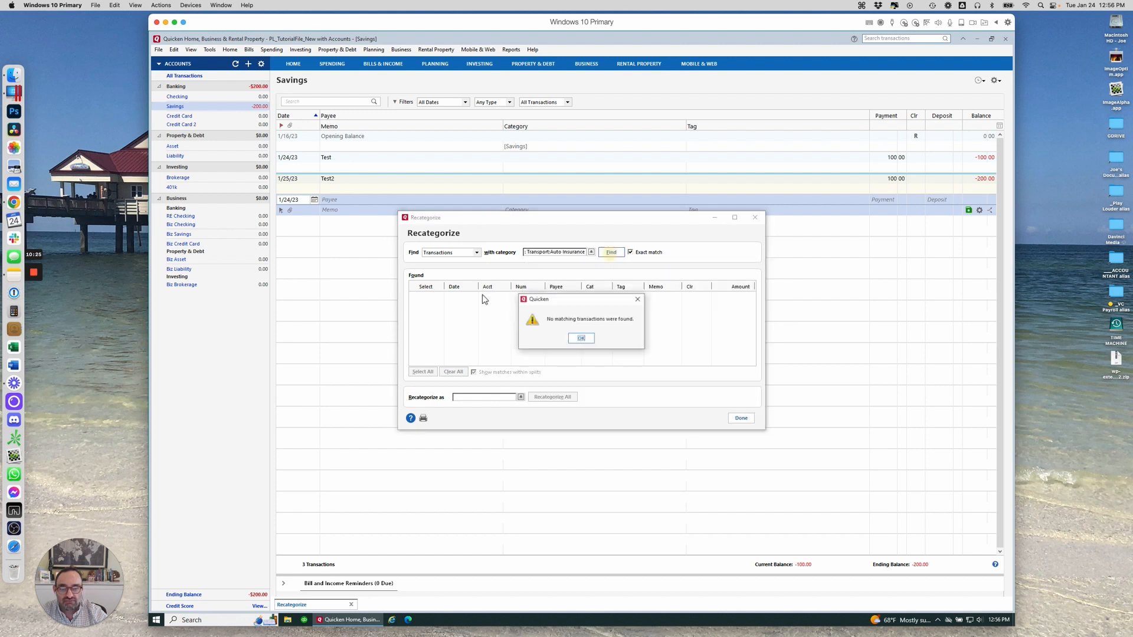
left_click(582, 340)
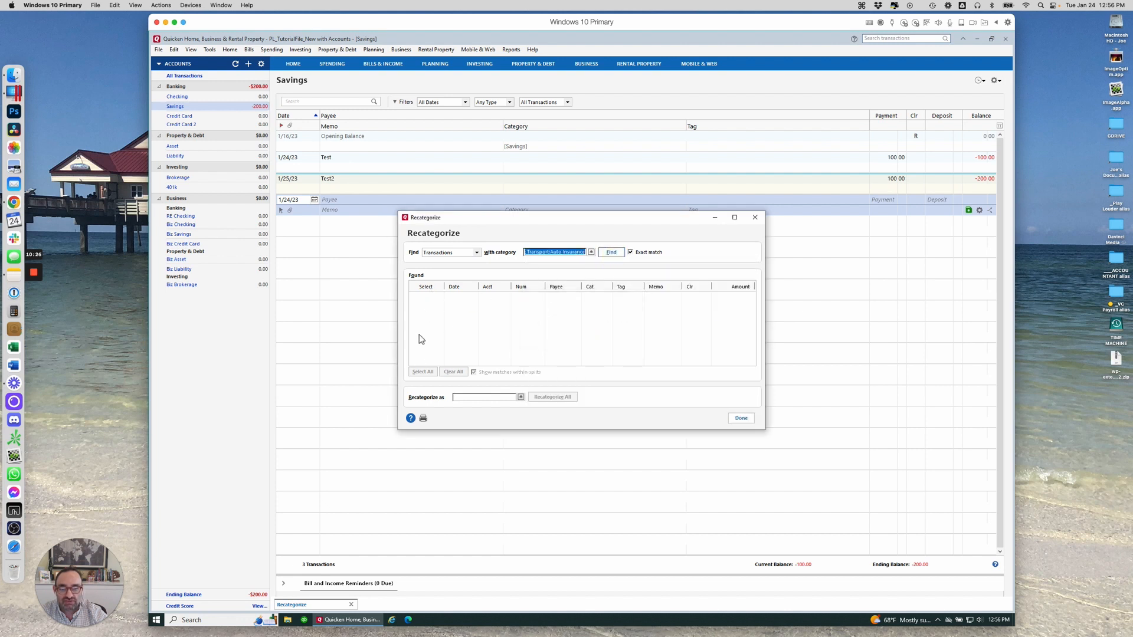
left_click(755, 218)
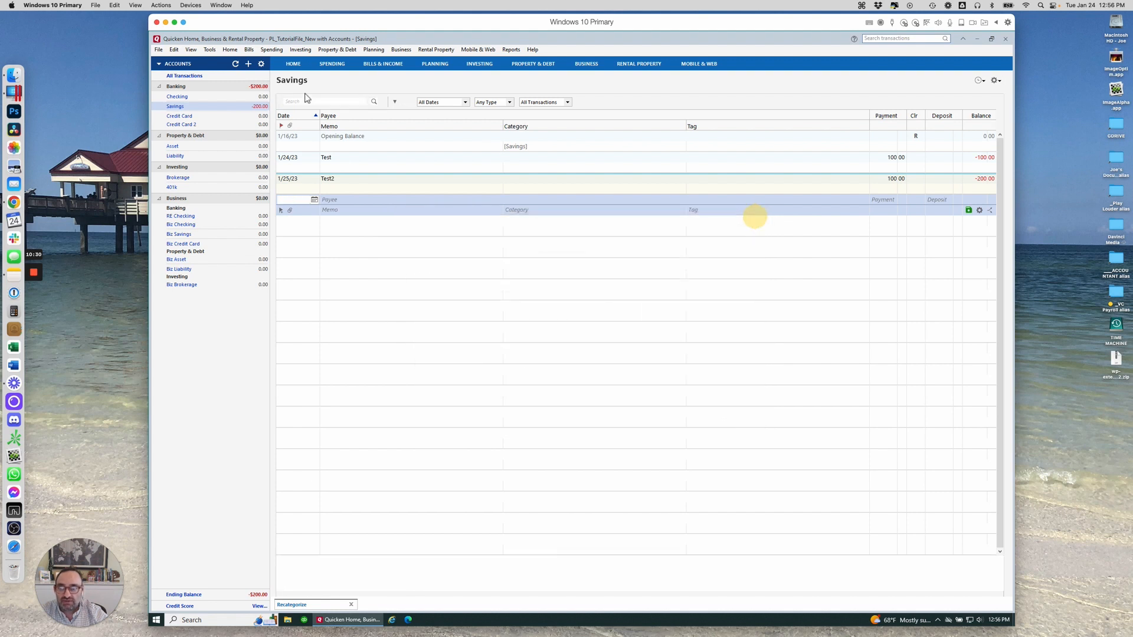
left_click(209, 50)
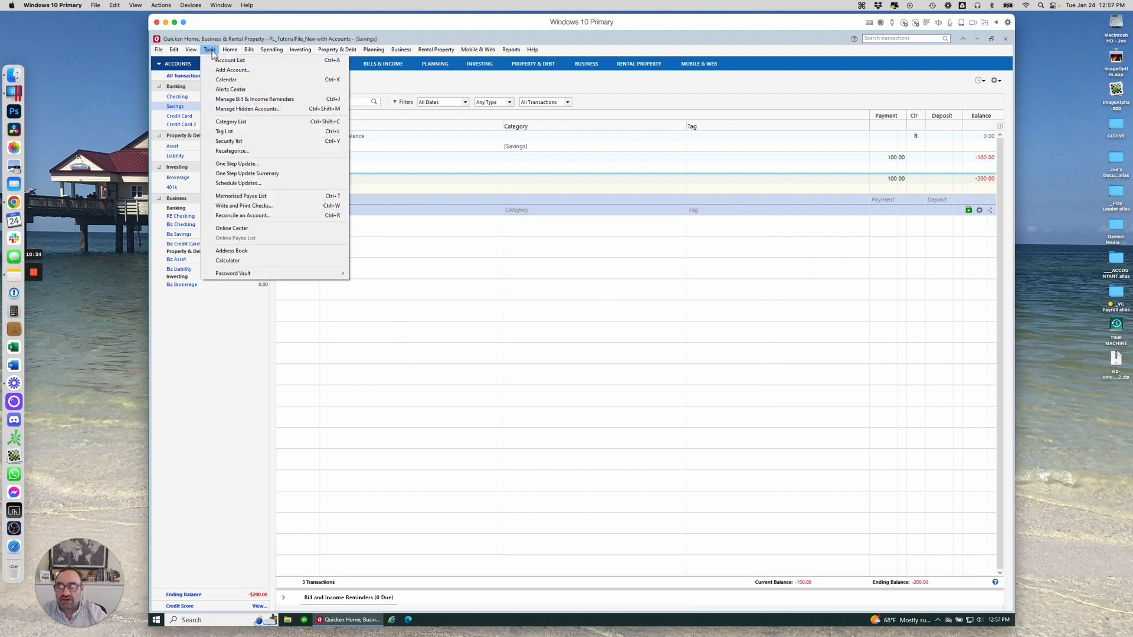
left_click(211, 51)
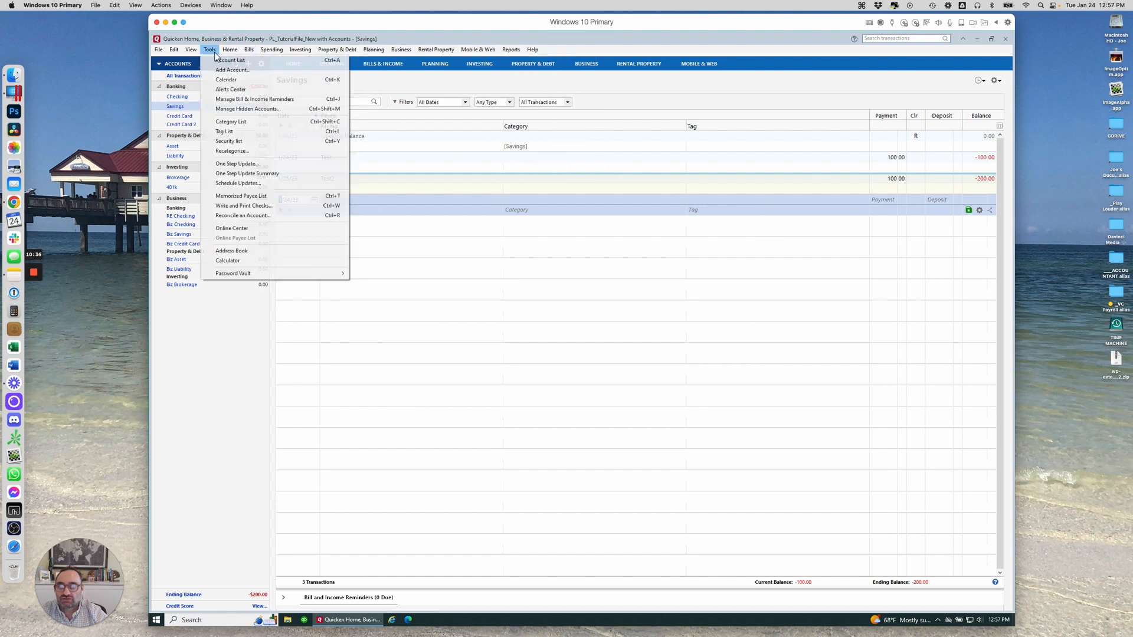
mouse_move(191, 52)
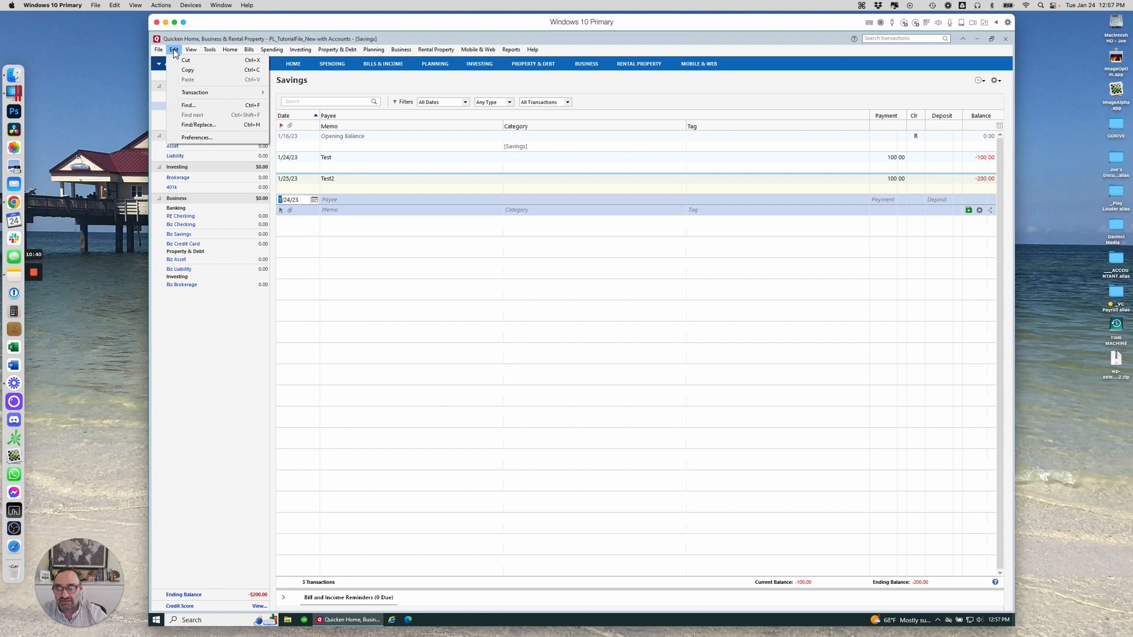
left_click(193, 125)
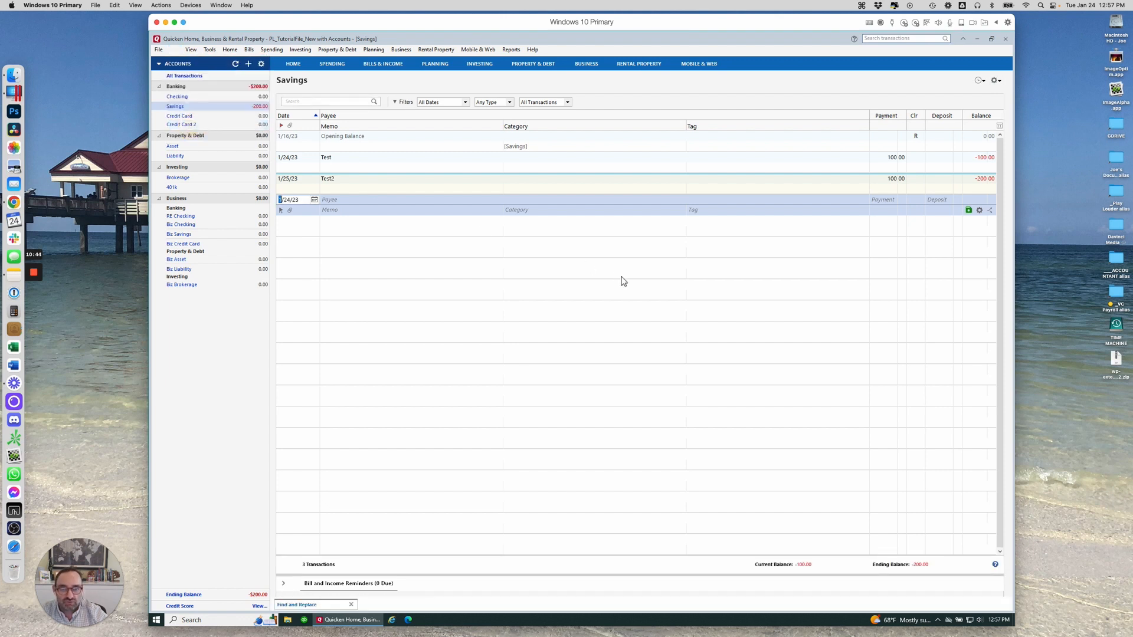
left_click(323, 608)
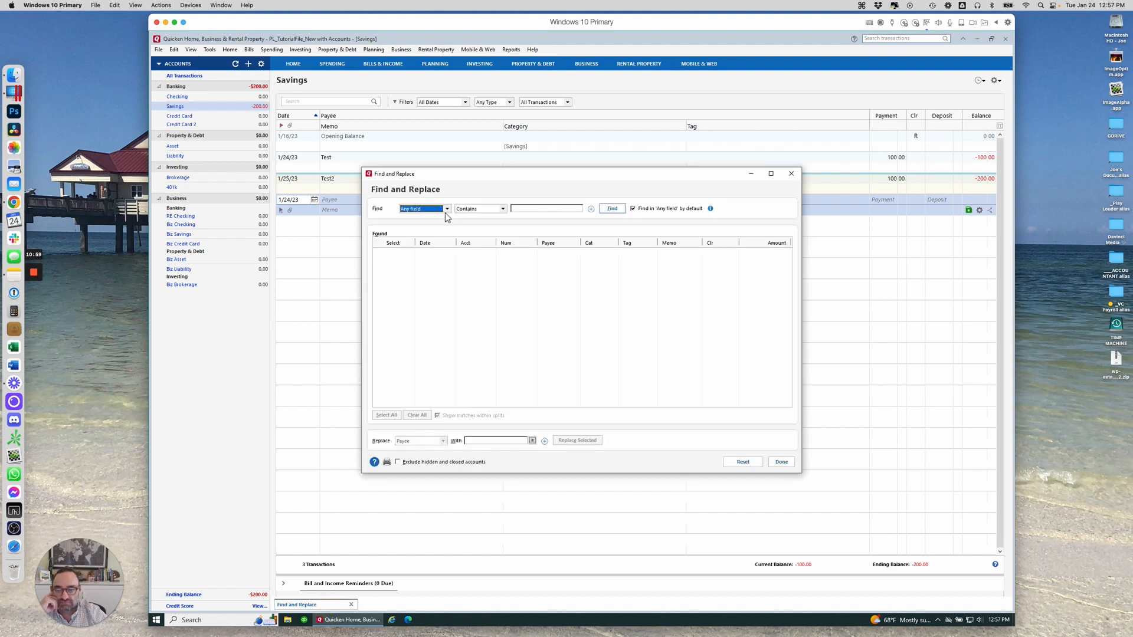
left_click(447, 210)
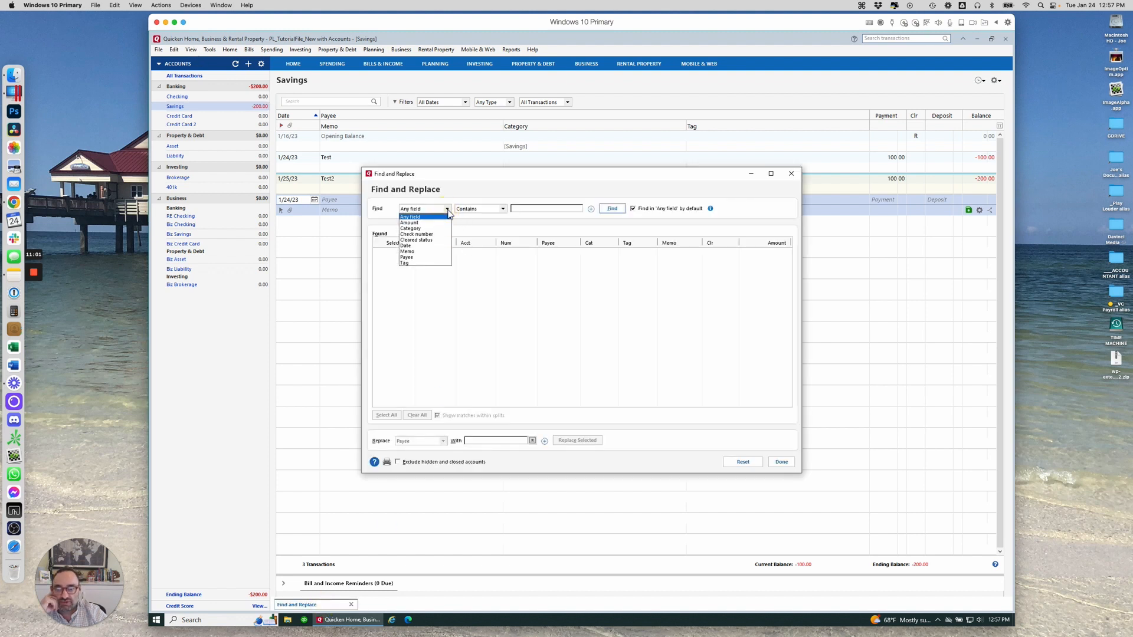
left_click(411, 228)
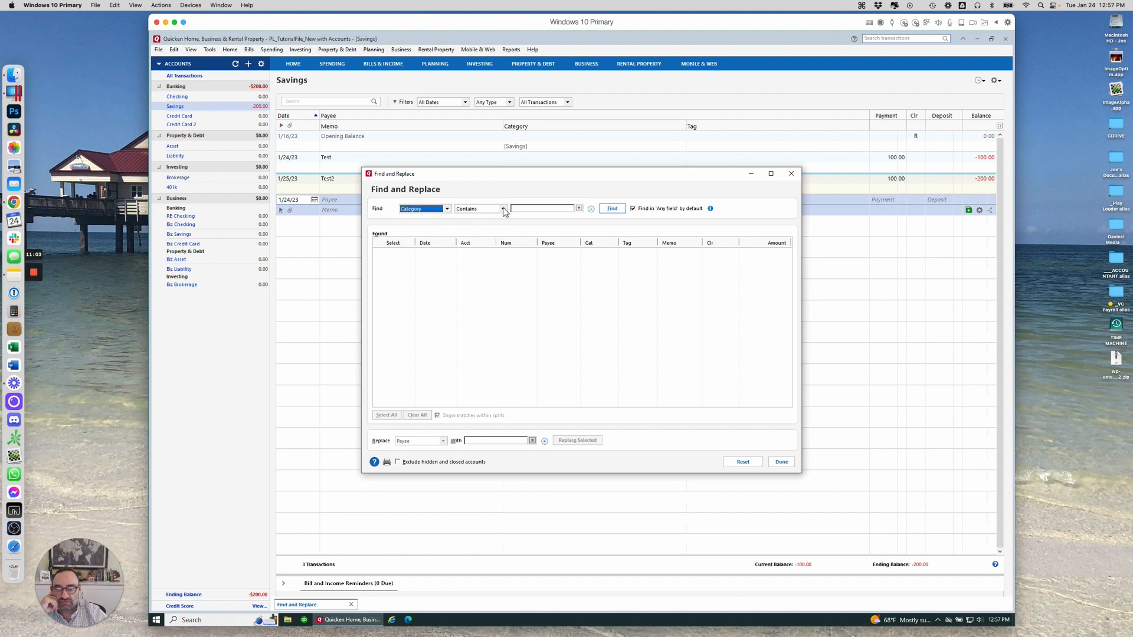
left_click(447, 209)
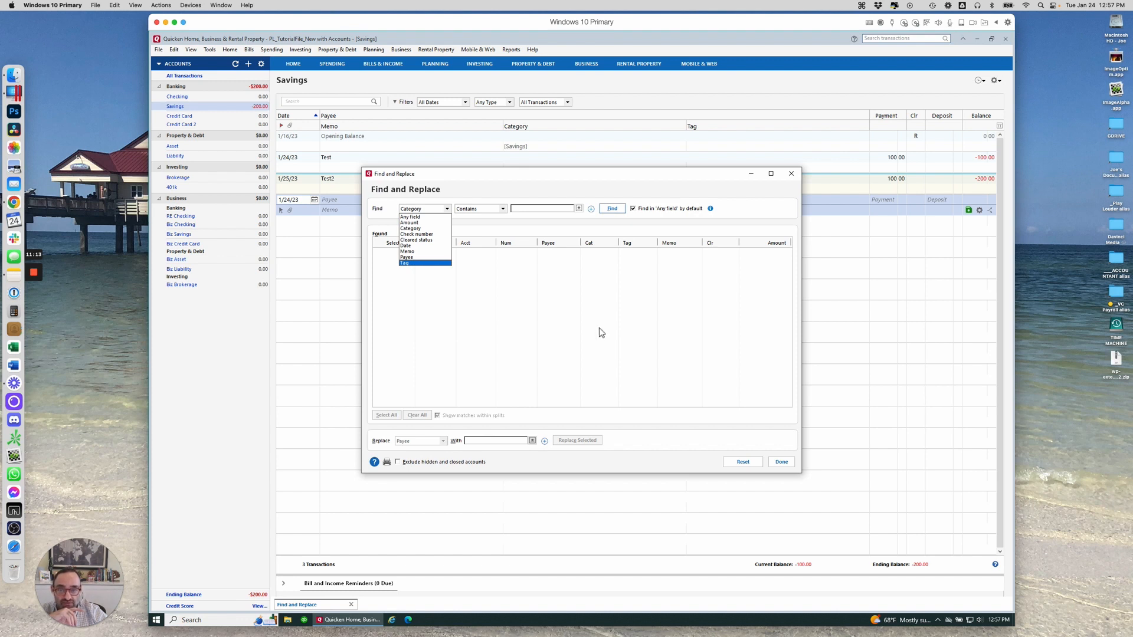
left_click(458, 452)
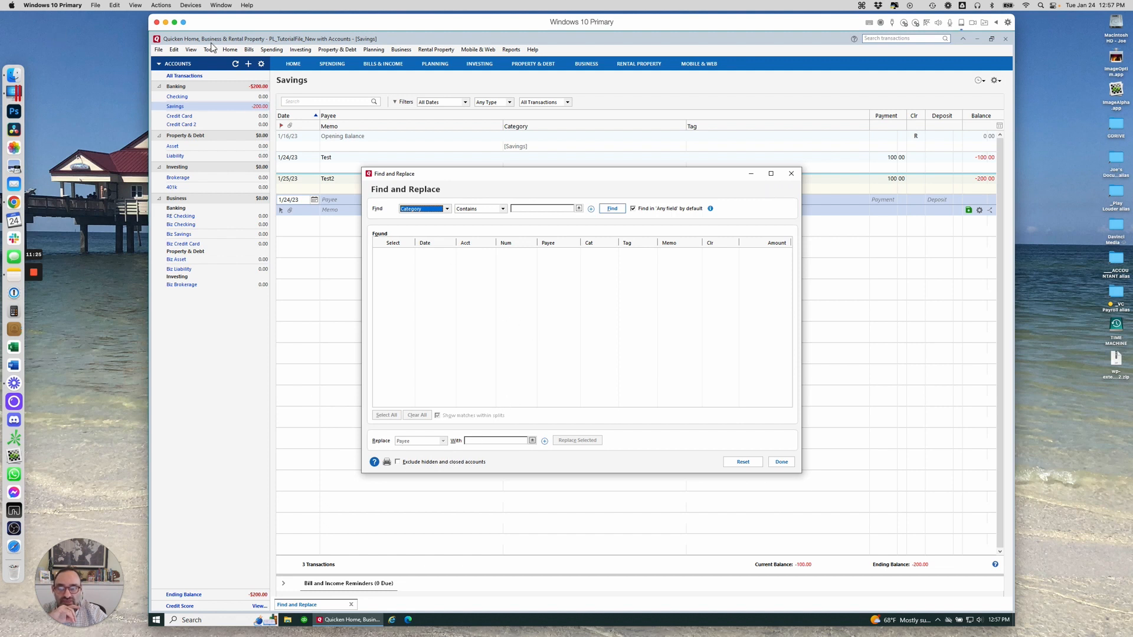
left_click(791, 175)
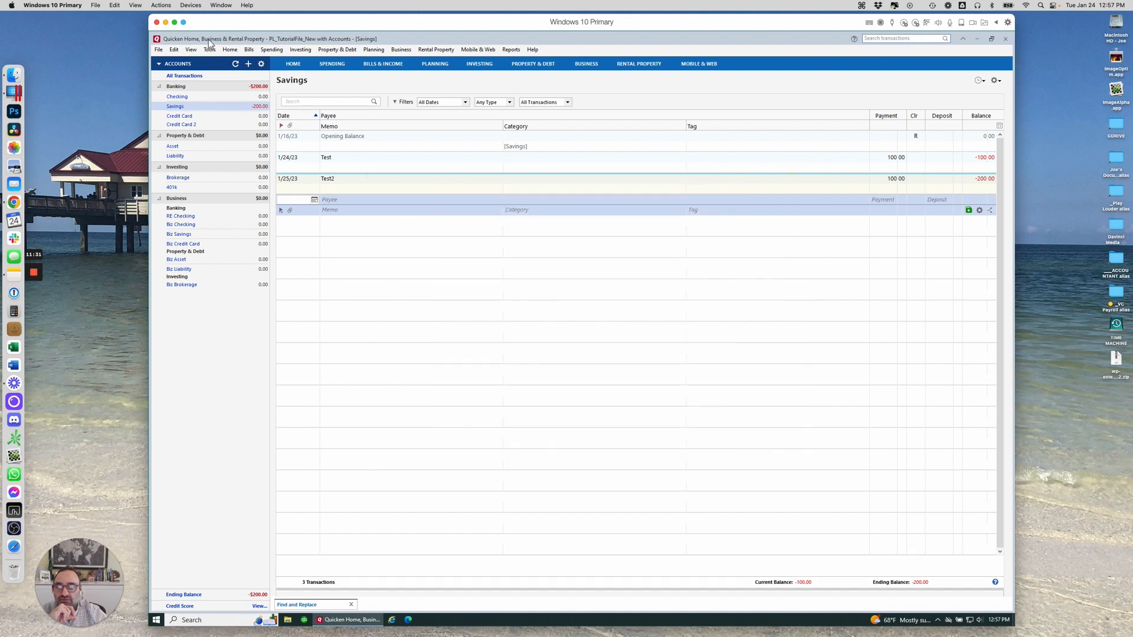
left_click(174, 50)
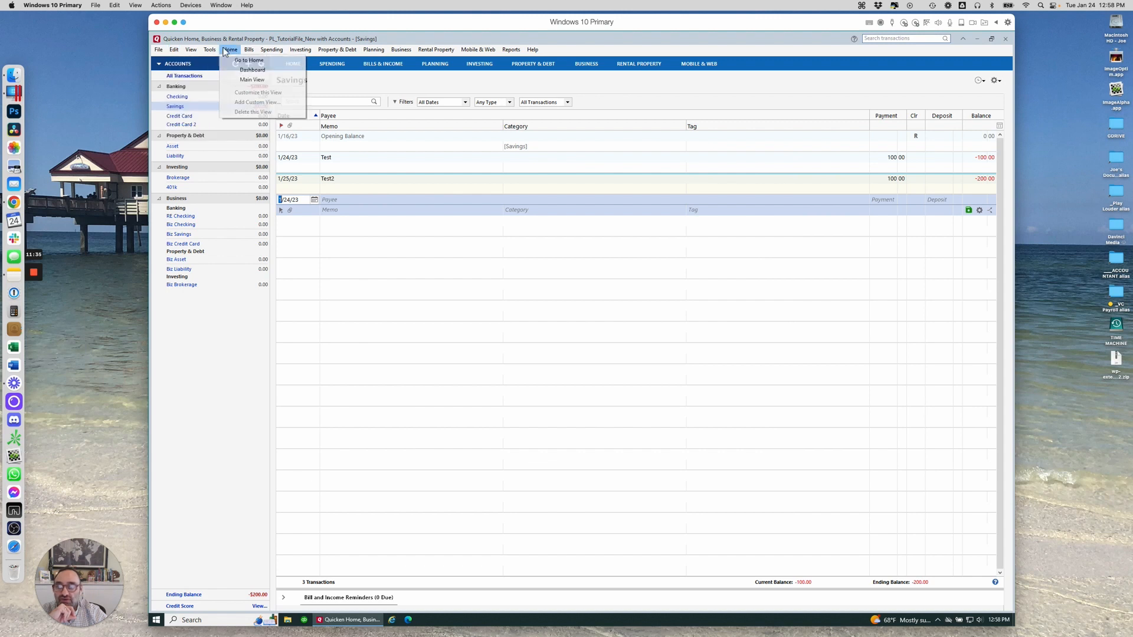
mouse_move(210, 52)
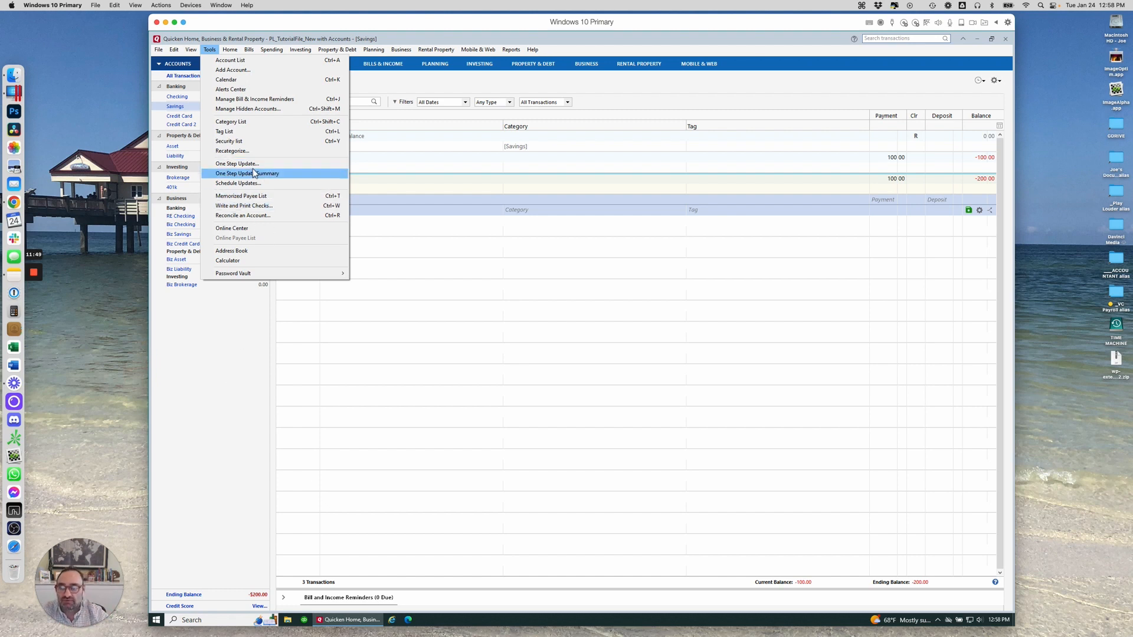
left_click(242, 356)
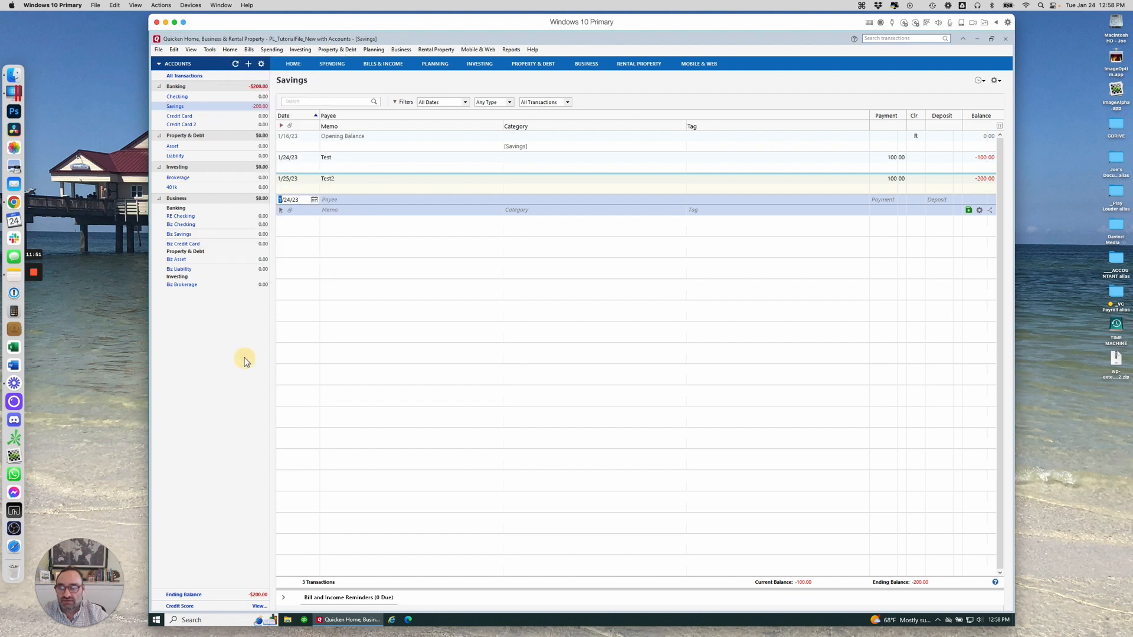
left_click(248, 65)
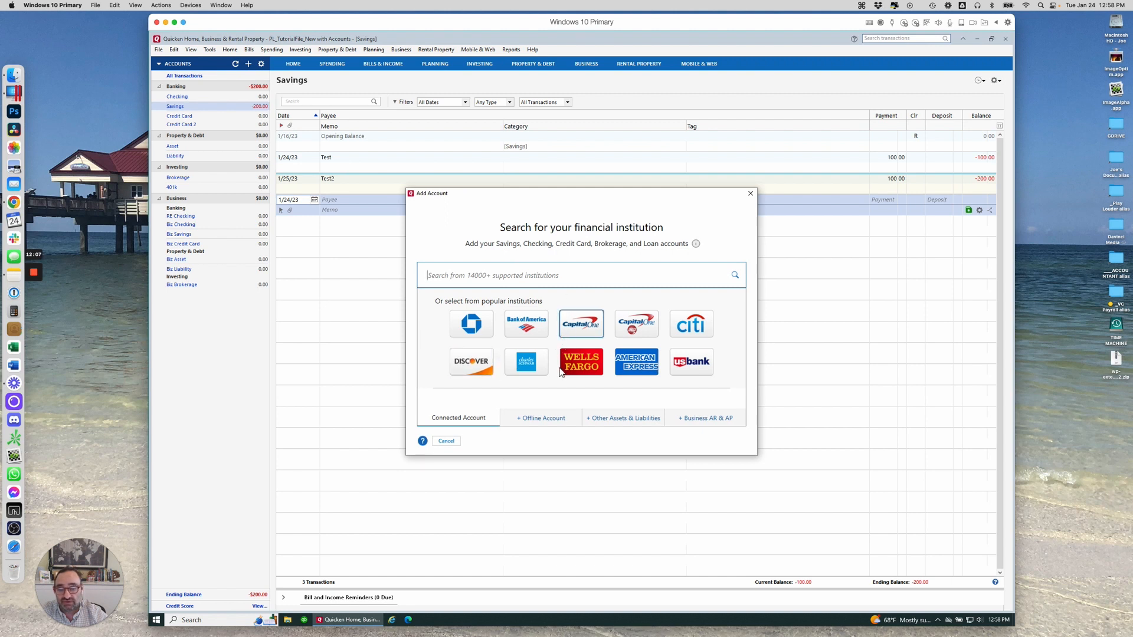
left_click(546, 424)
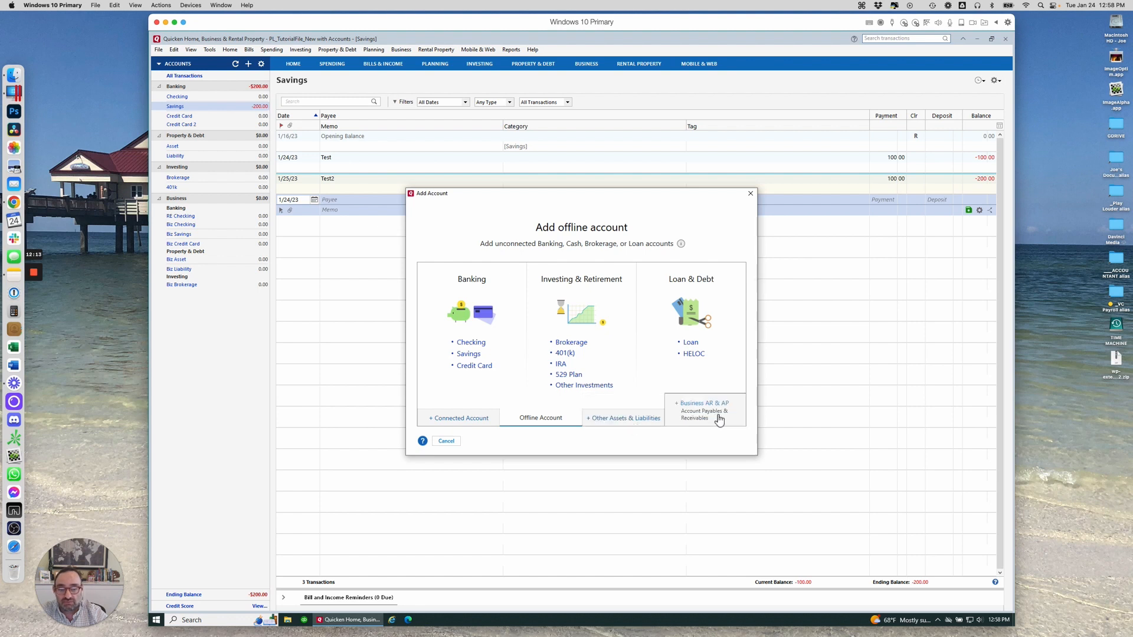
left_click(750, 194)
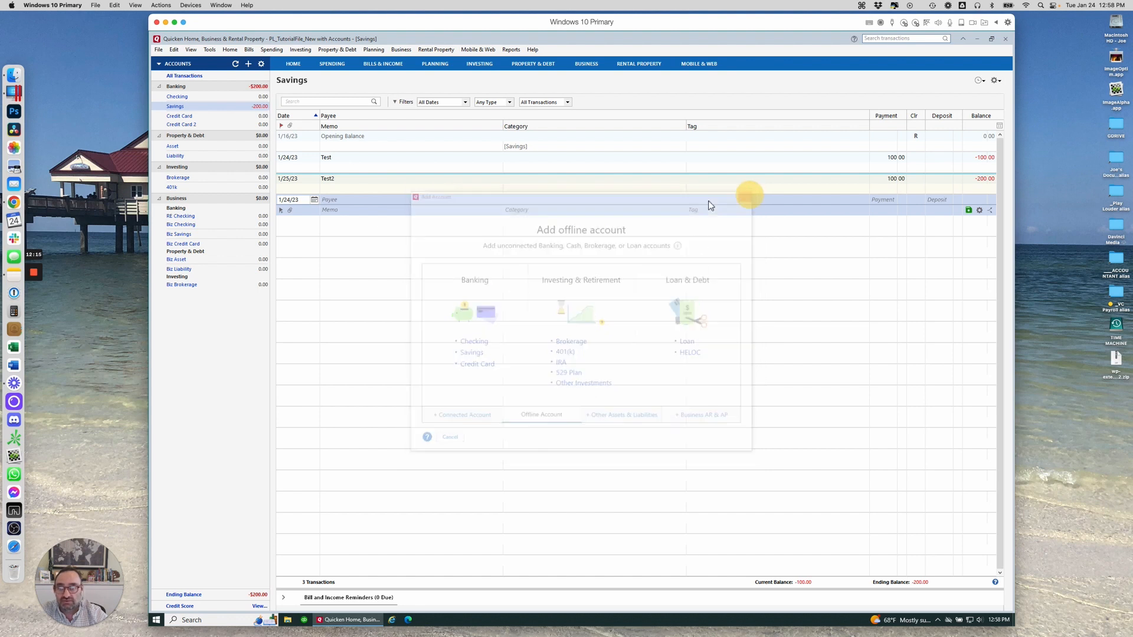
Show the account bar options via the Manage Accounts gear and by right-clicking the empty Accounts bar
left_click(262, 65)
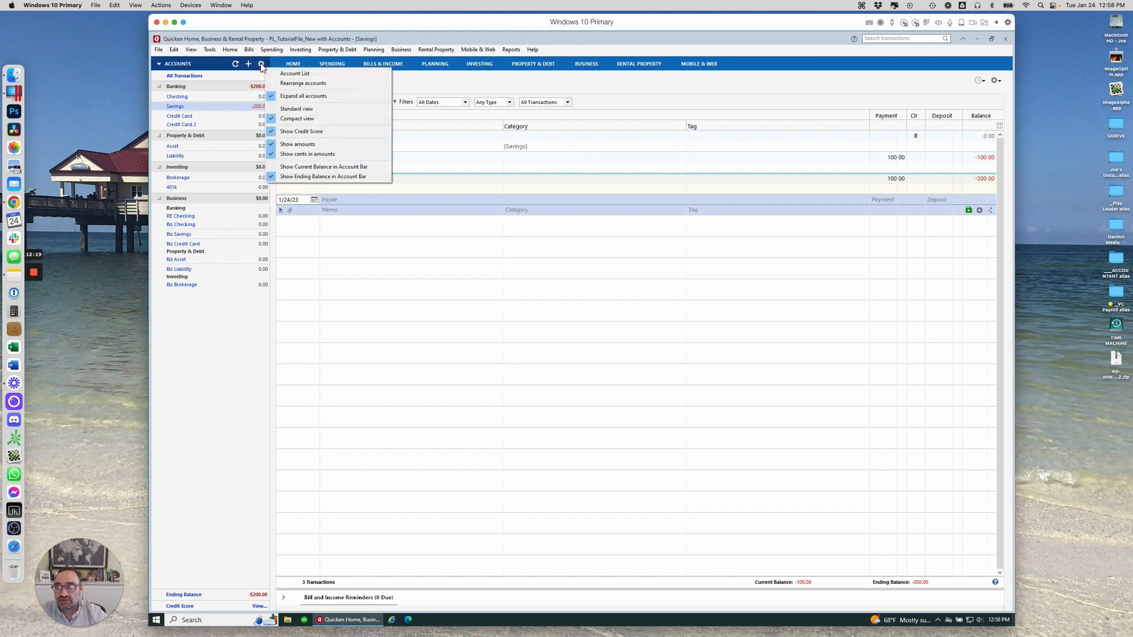
right_click(209, 436)
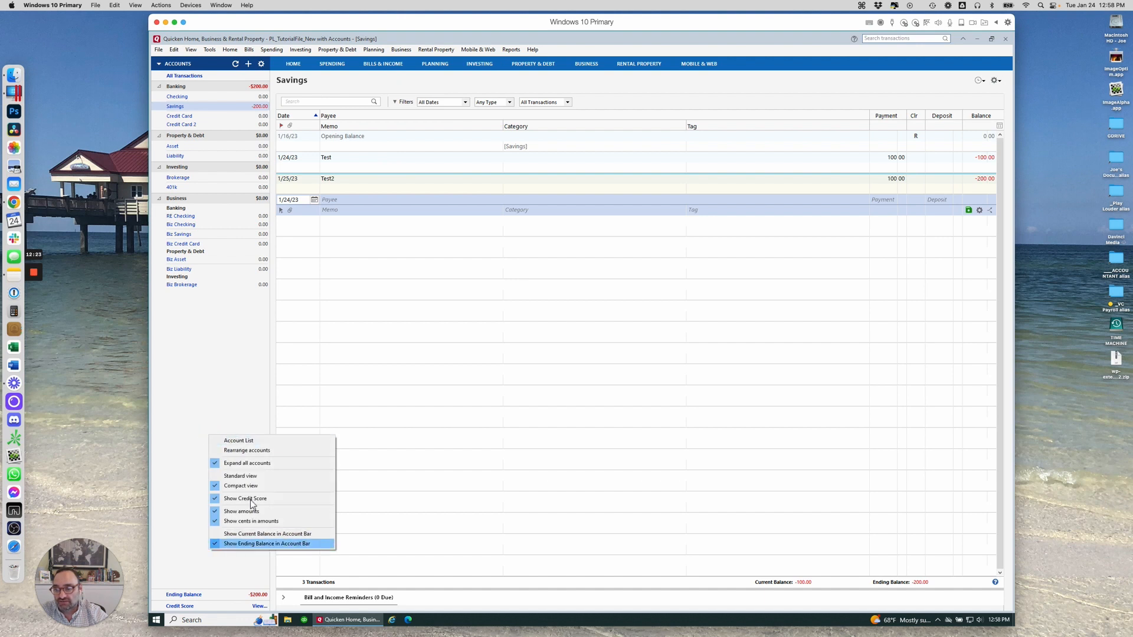
left_click(262, 65)
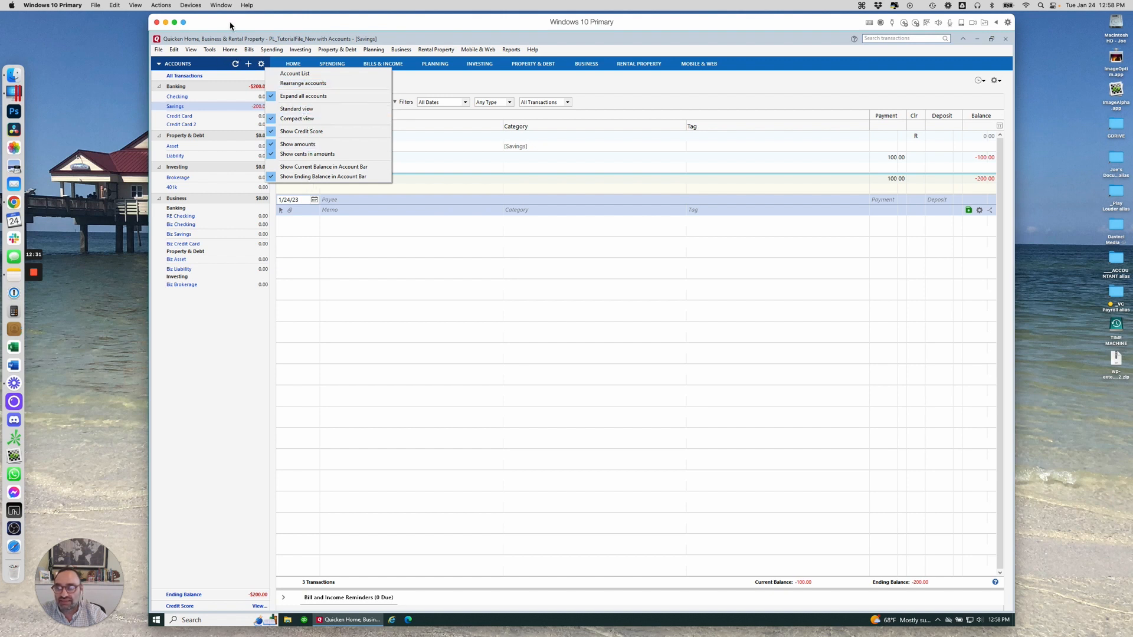
Start setting up a new Password Vault and submit a vault password entered in both fields
left_click(210, 51)
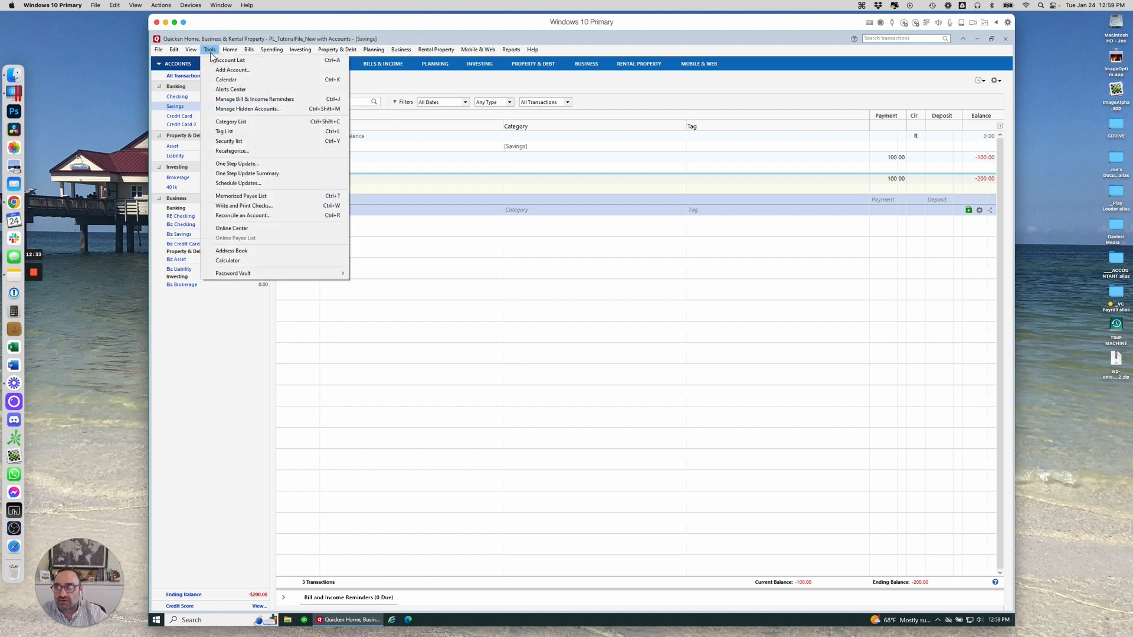
mouse_move(274, 276)
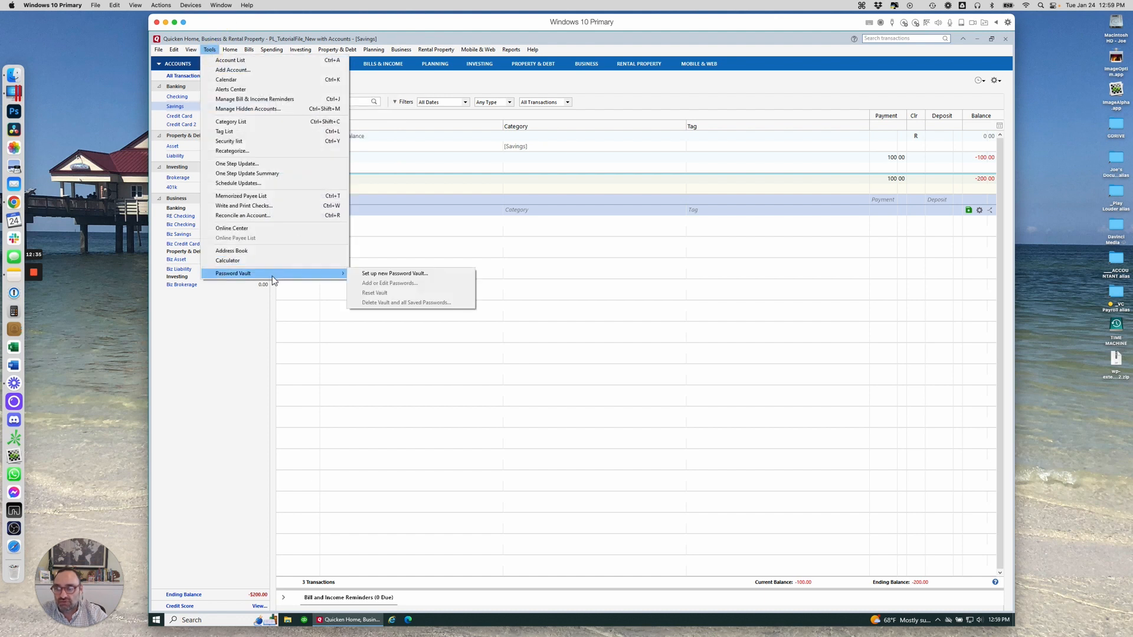
left_click(378, 275)
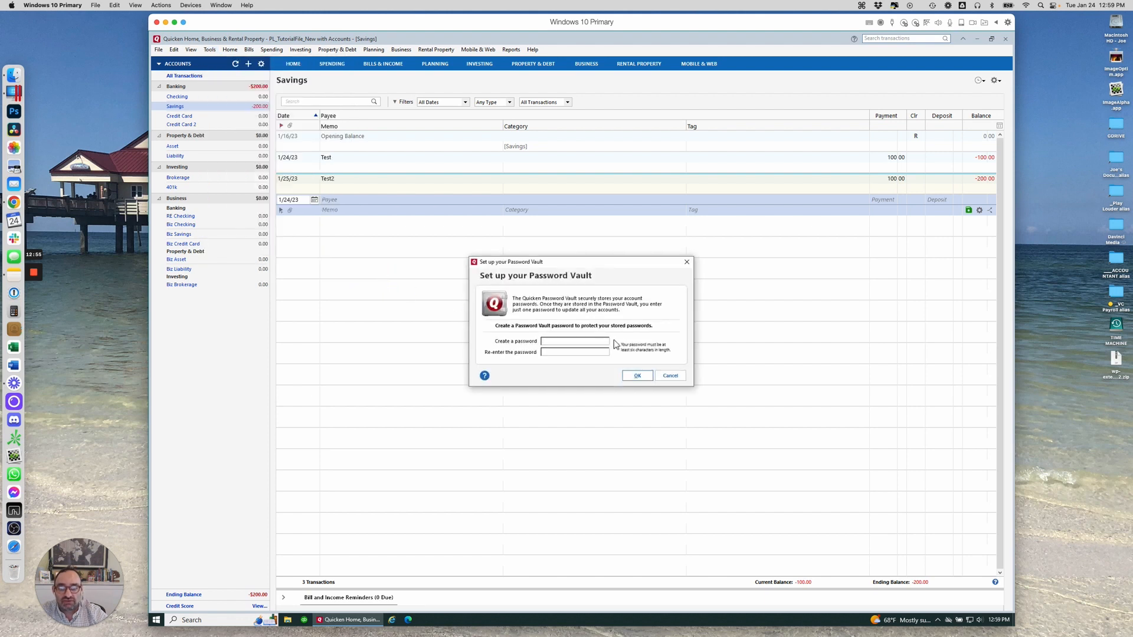
left_click(581, 340)
type("****")
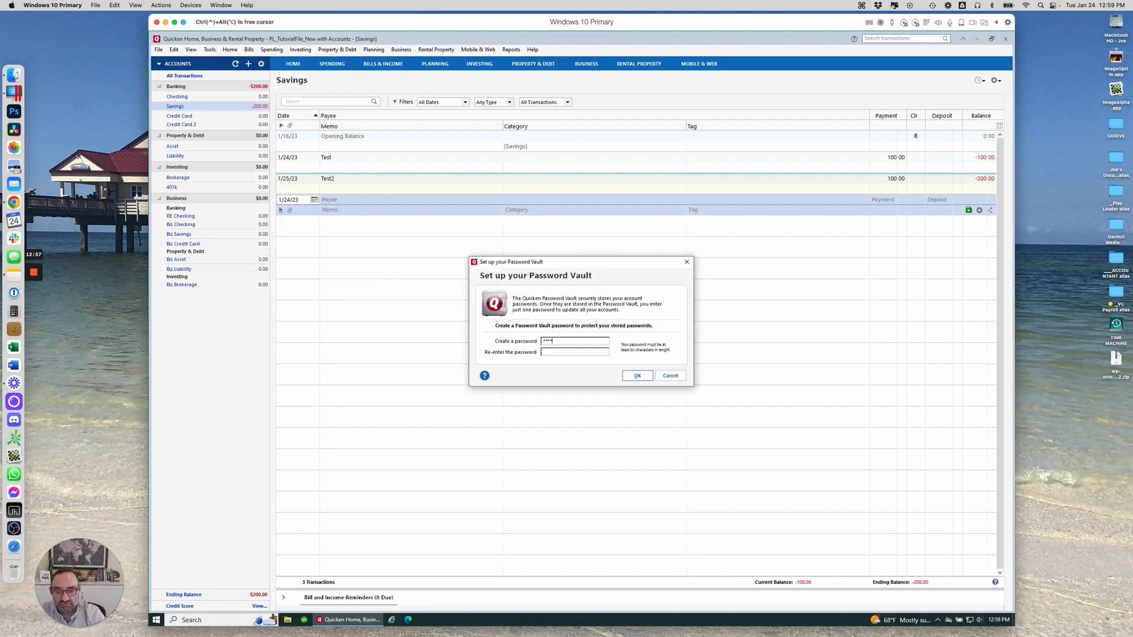
key("Tab")
type("****")
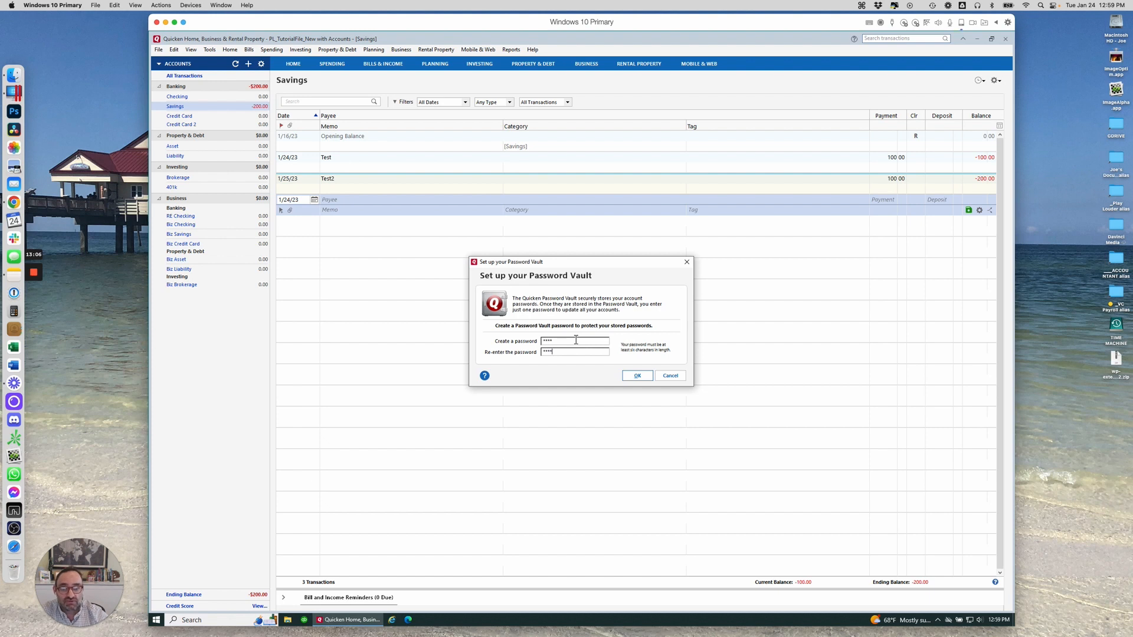
left_click(641, 376)
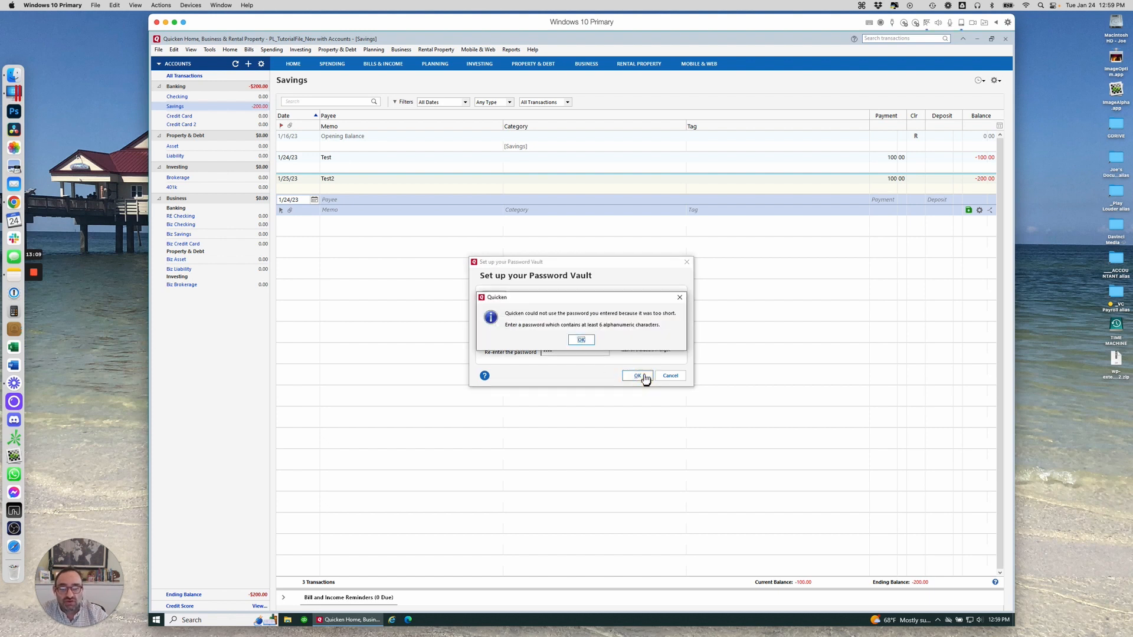
Dismiss the too-short warning, enter a longer vault password, and confirm the vault setup
left_click(581, 340)
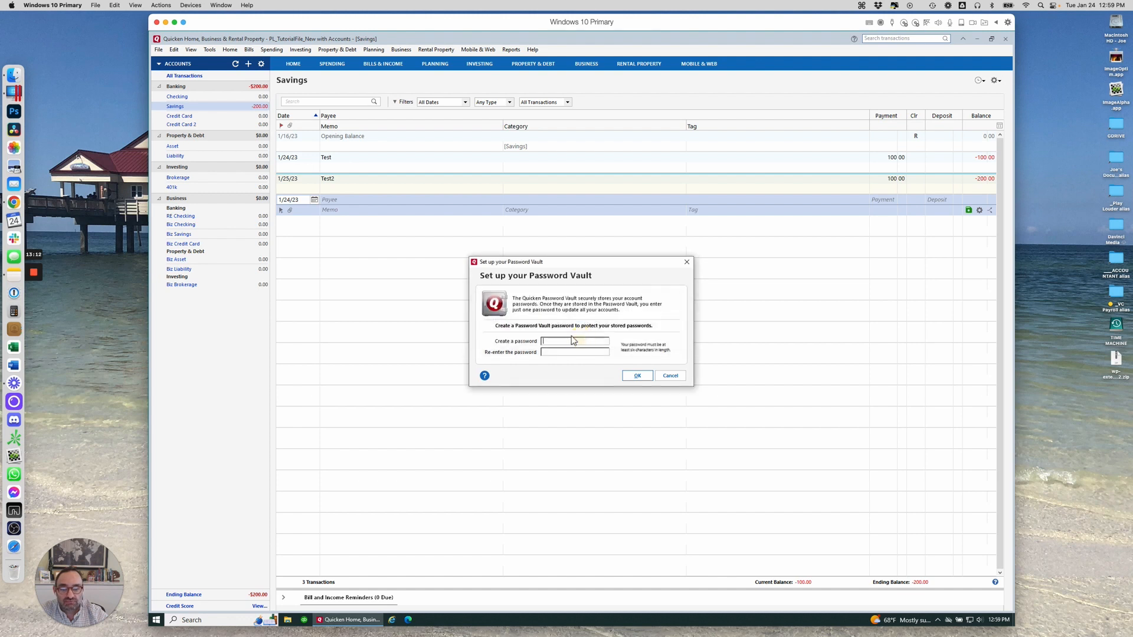
type("*******")
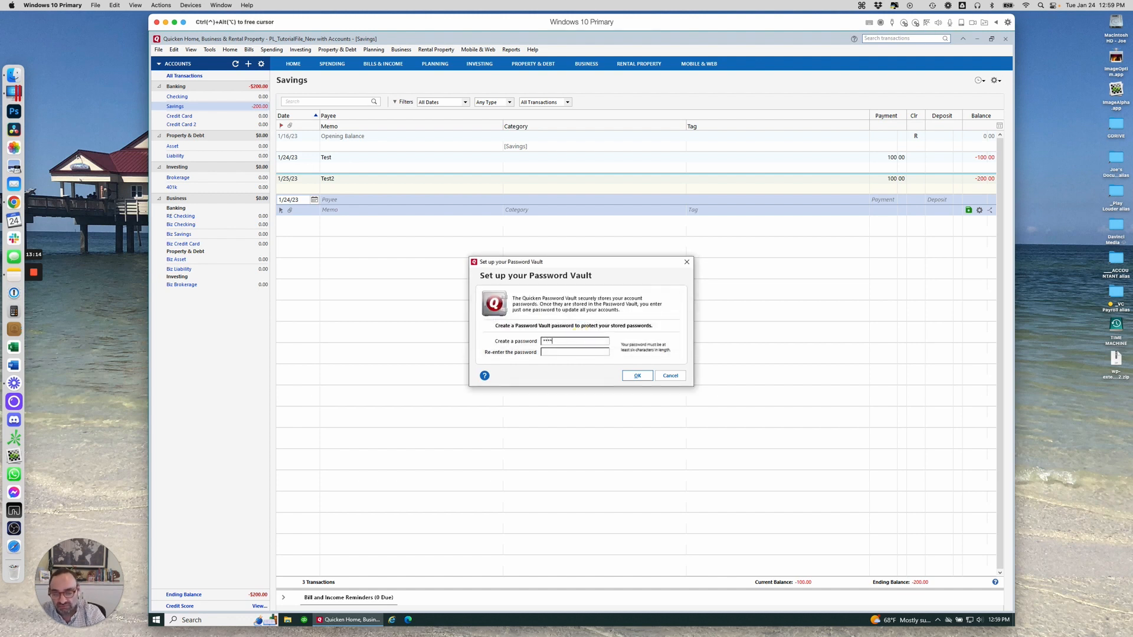
key("Tab")
type("*******")
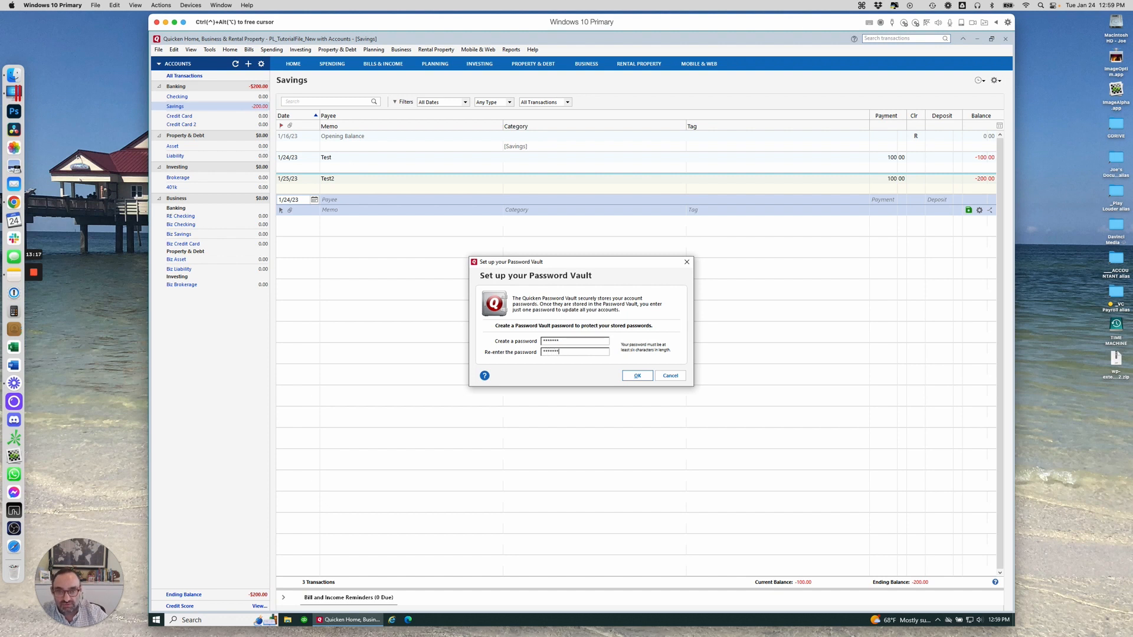
left_click(640, 376)
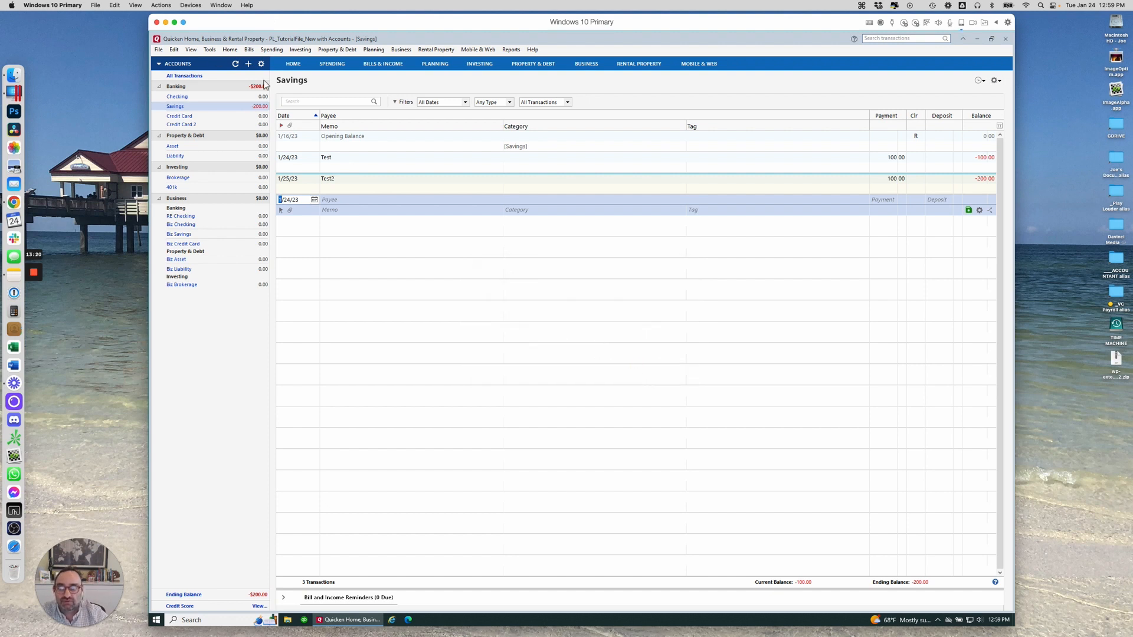
left_click(209, 49)
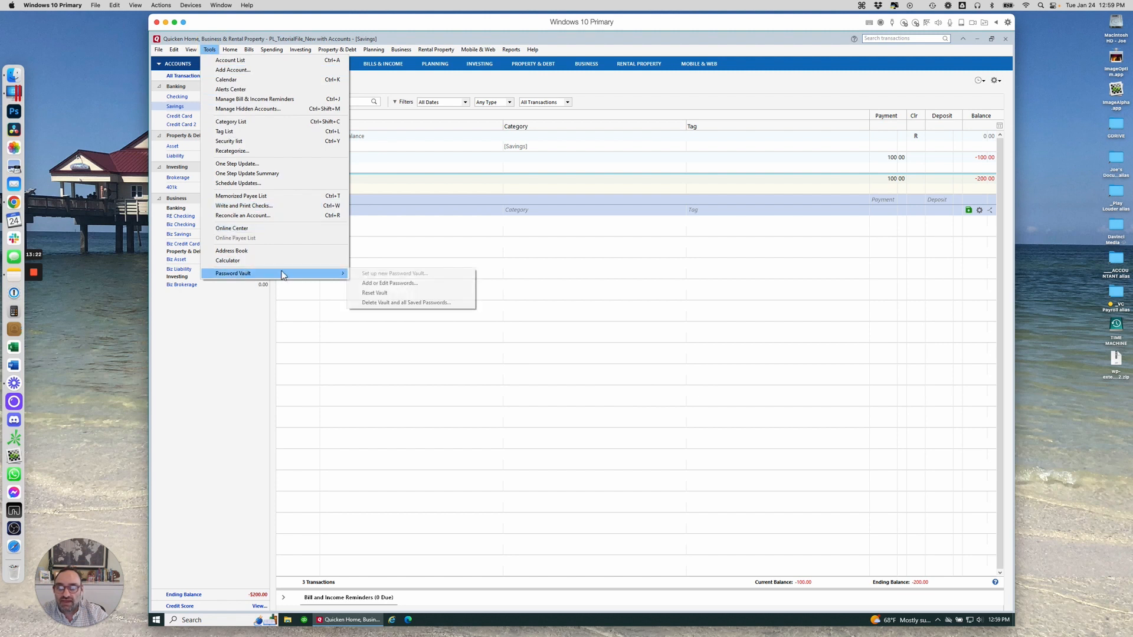
left_click(397, 286)
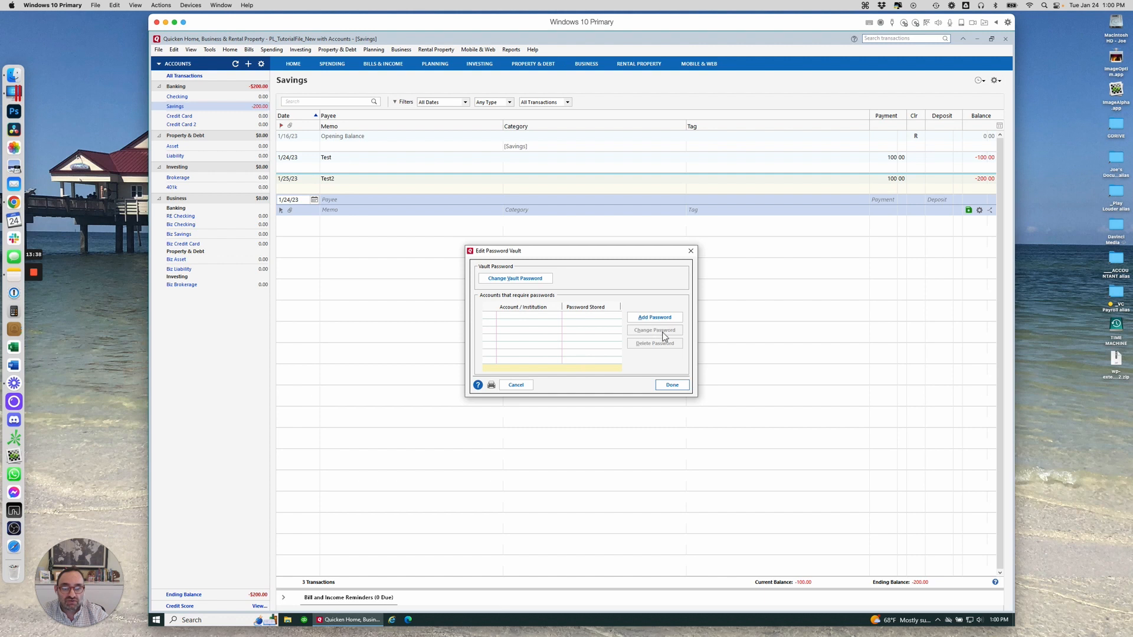
left_click(498, 278)
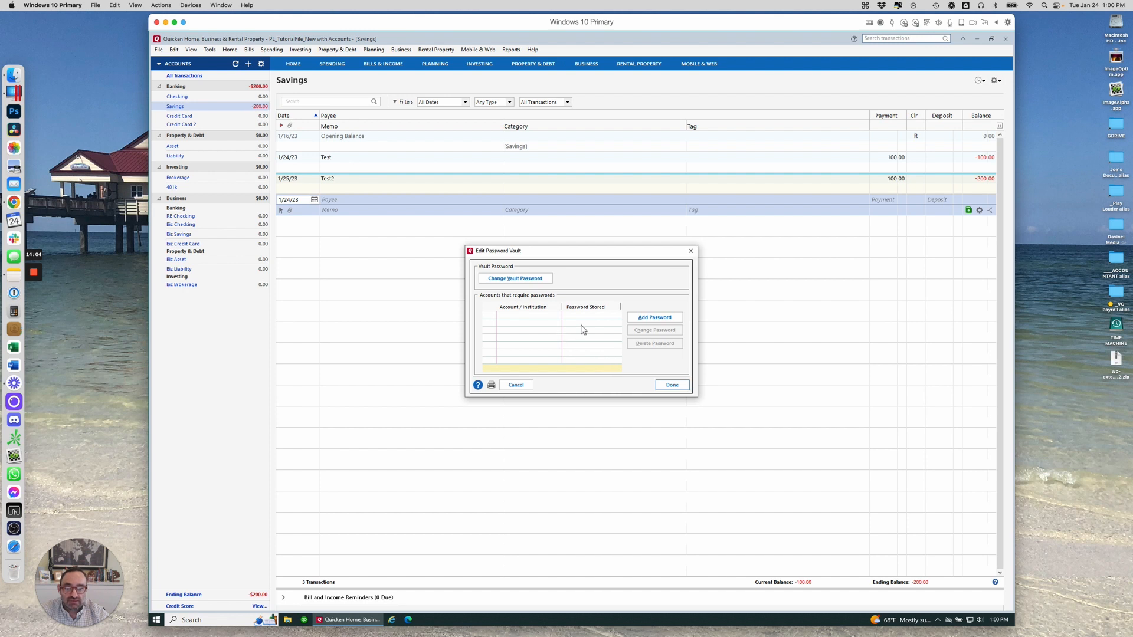
left_click(691, 252)
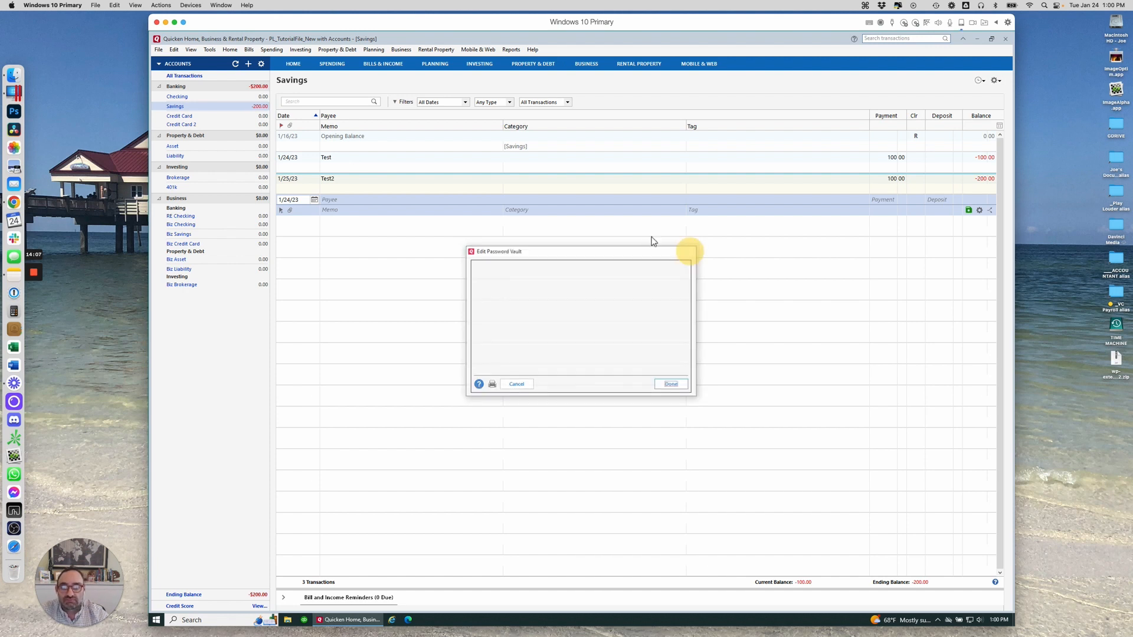
Look over the Tools, Home and Property & Debt menus, then return to the Home Main View
left_click(209, 50)
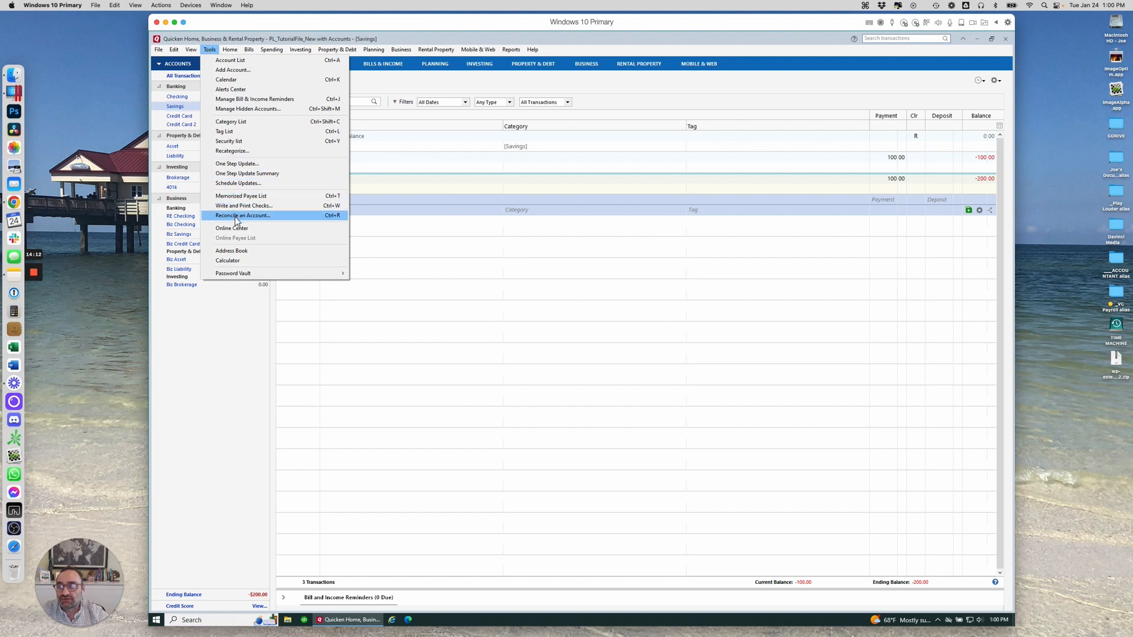
left_click(232, 49)
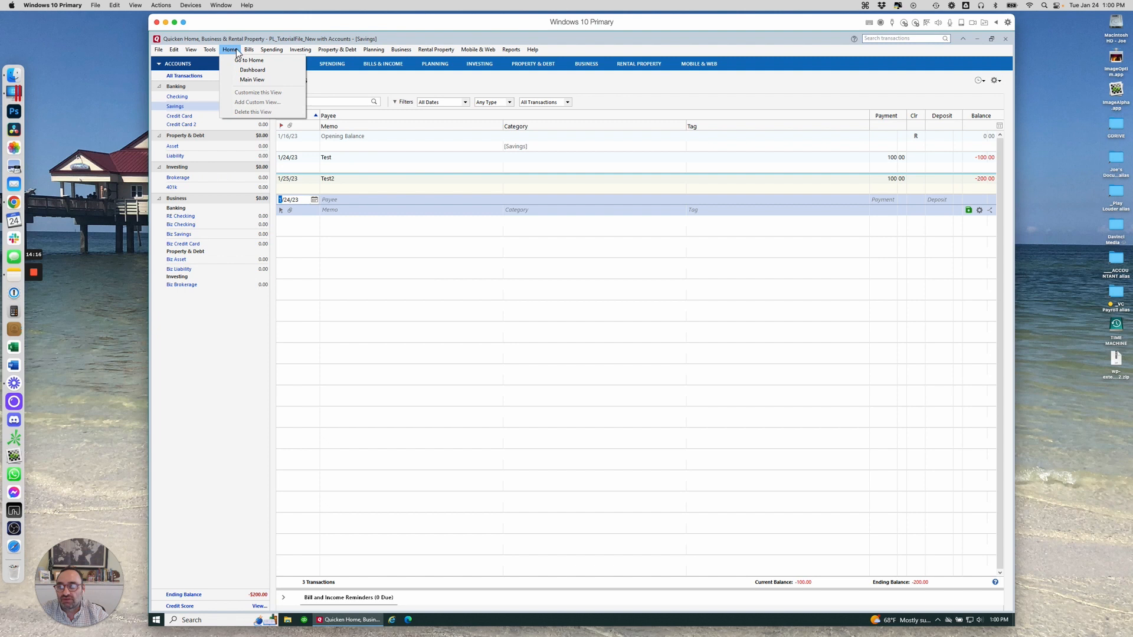
mouse_move(337, 49)
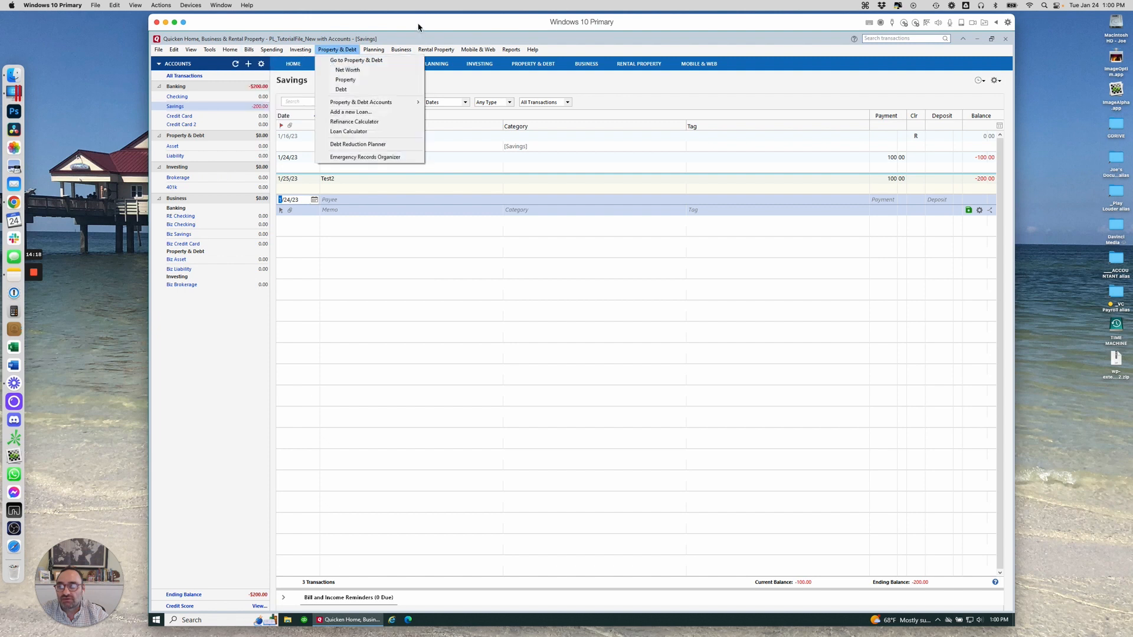
left_click(482, 81)
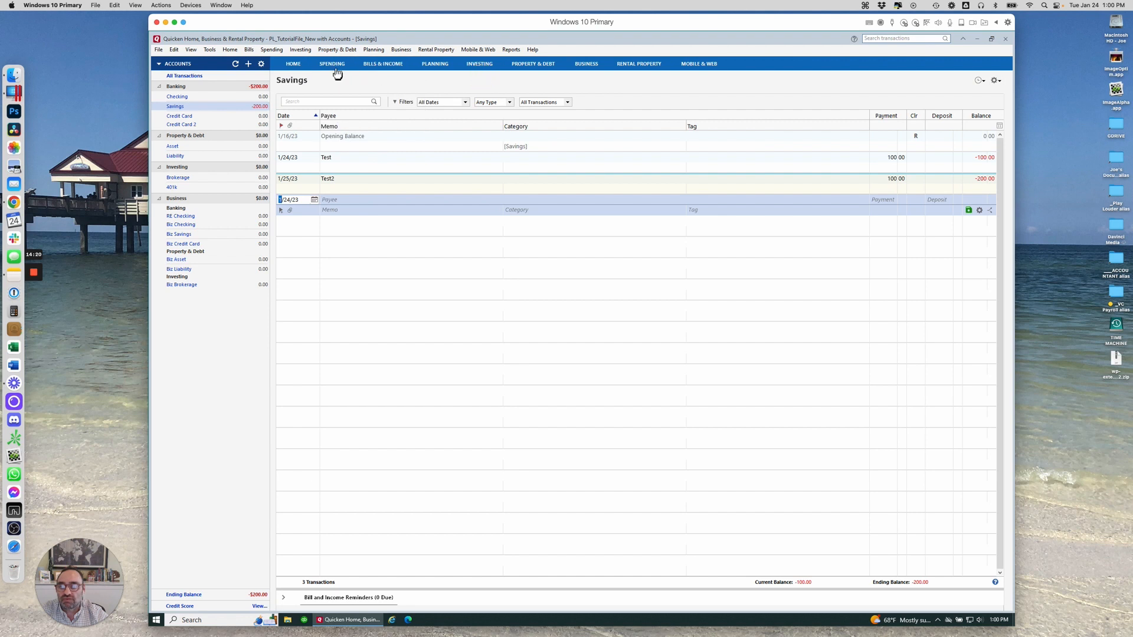
left_click(289, 63)
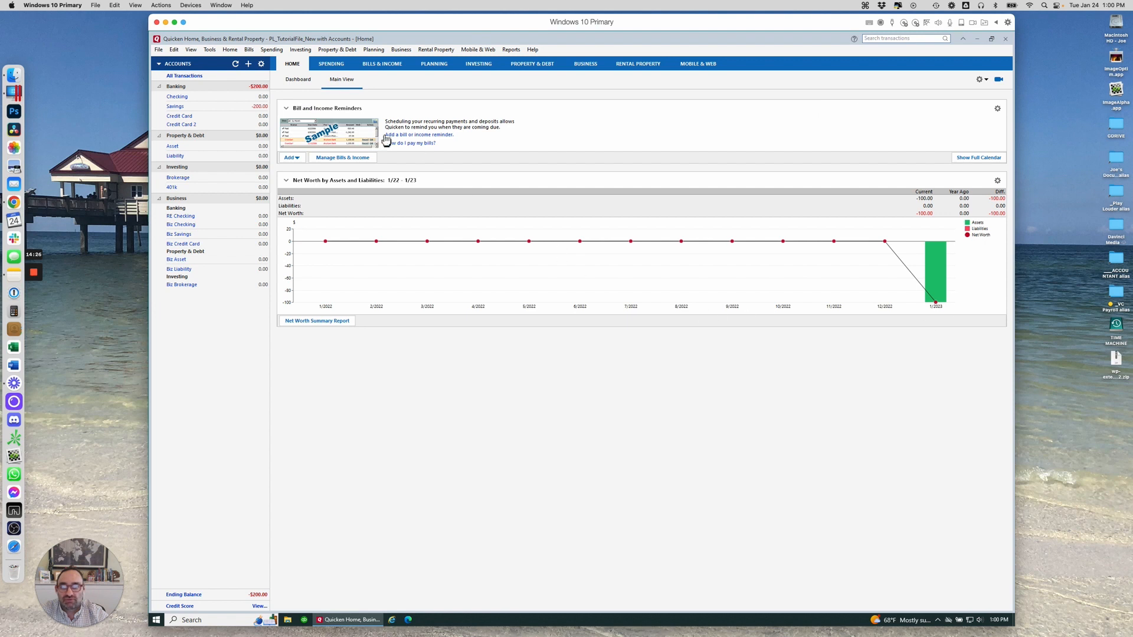
Check the Home page view options, return Home, then go to the Planning tab's Lifetime Planner
left_click(980, 81)
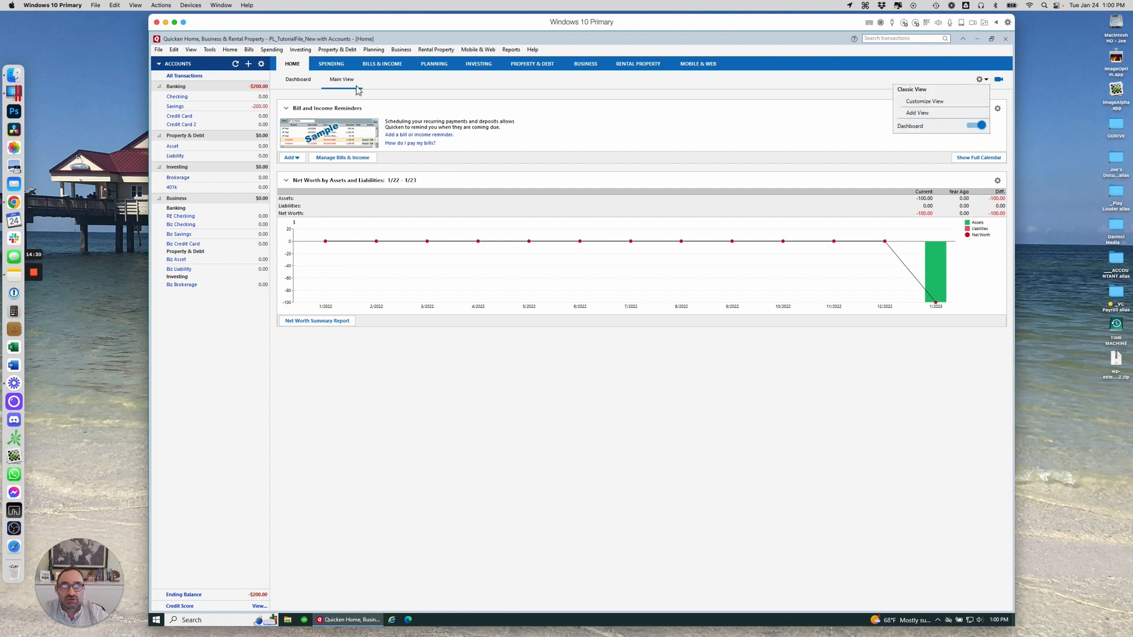
left_click(644, 418)
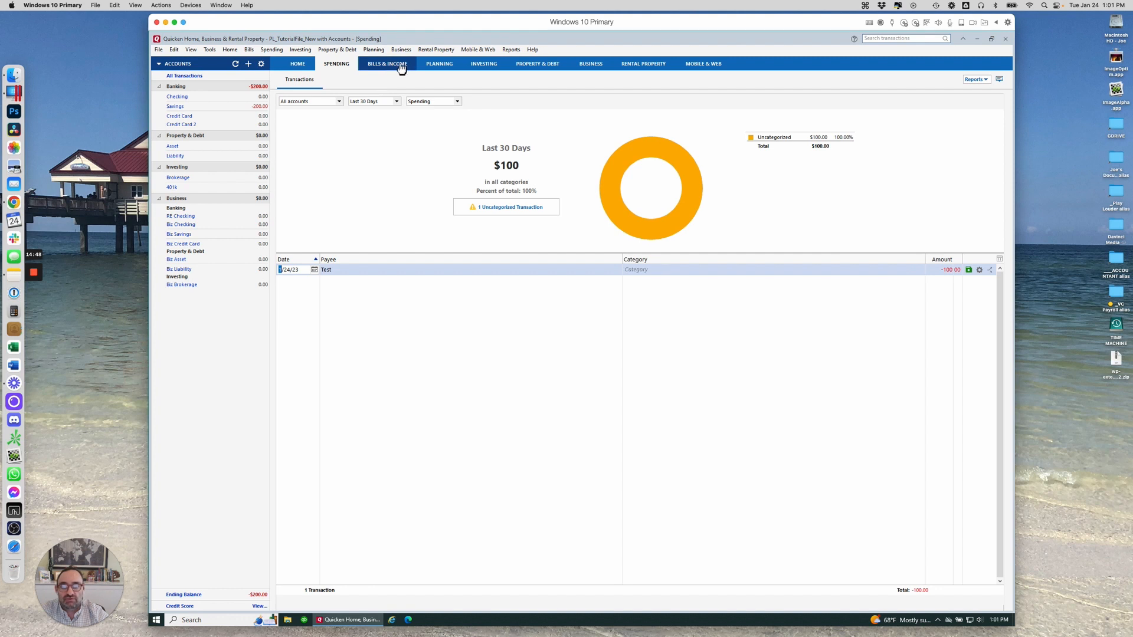
left_click(297, 65)
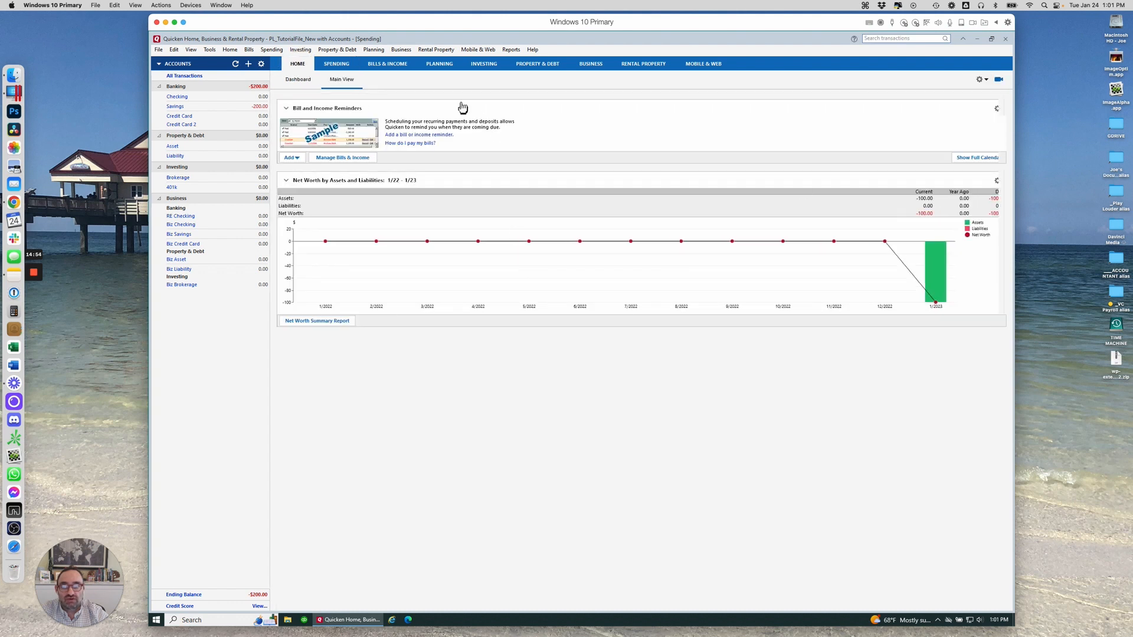
left_click(440, 66)
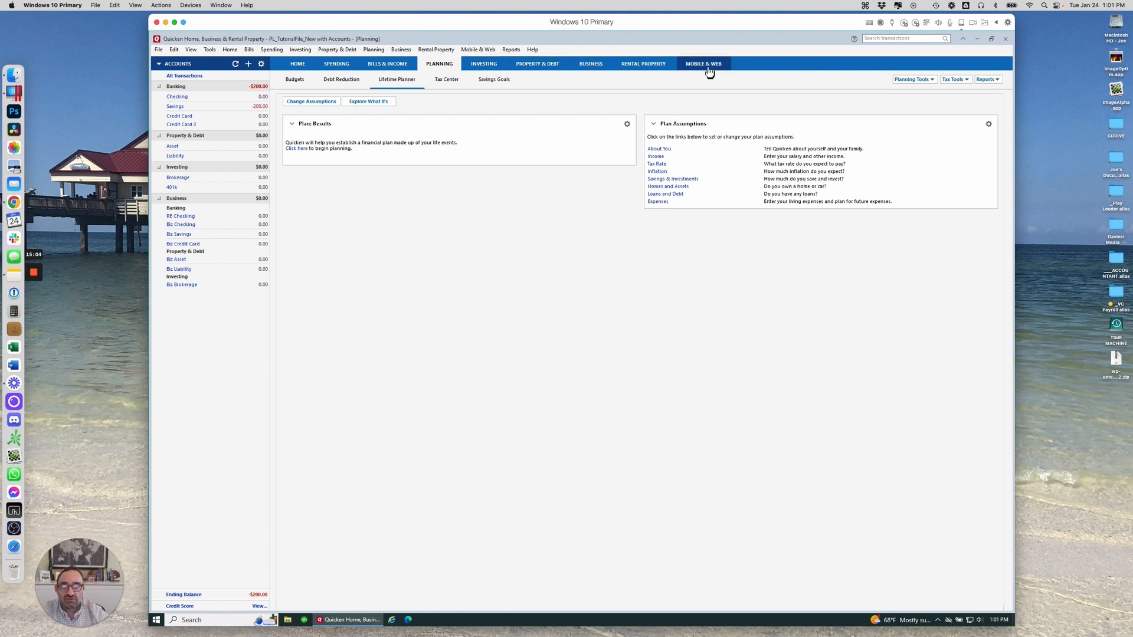
Go to the Mobile & Web view from the Mobile & Web menu
left_click(483, 51)
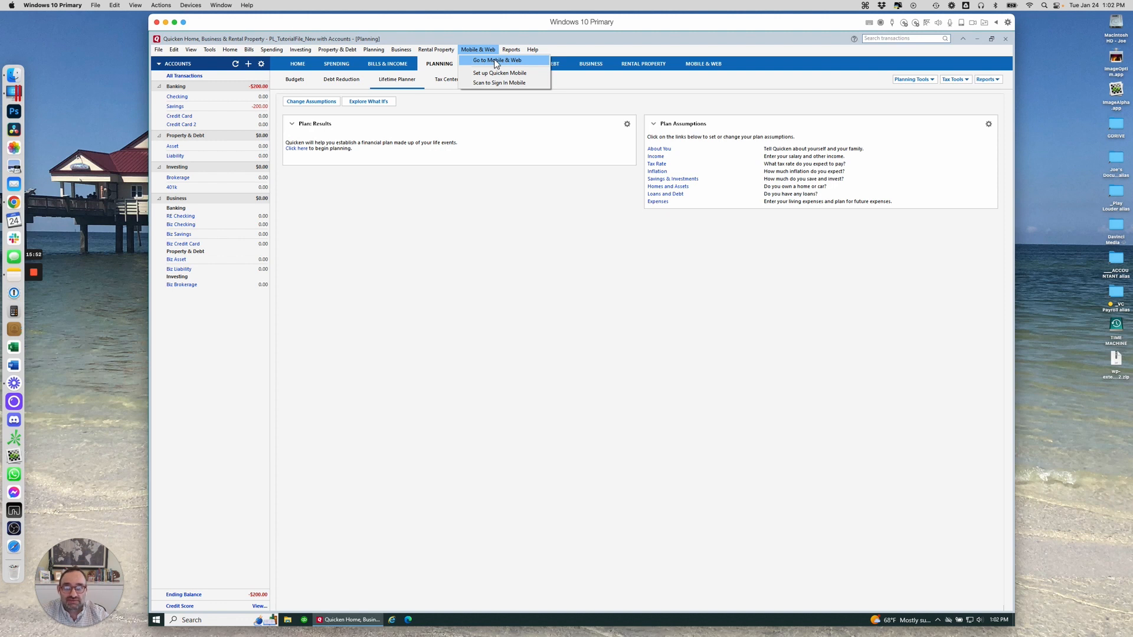
left_click(498, 61)
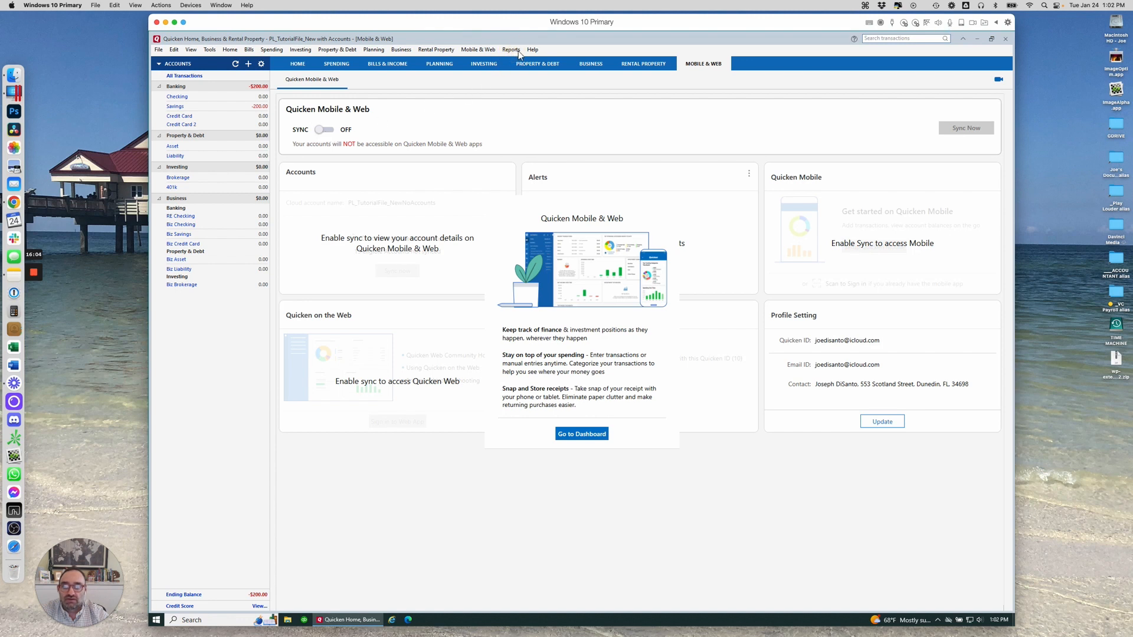
Dismiss the Mobile & Web welcome card, then look through the Reports, Rental Property and Edit menus
left_click(589, 435)
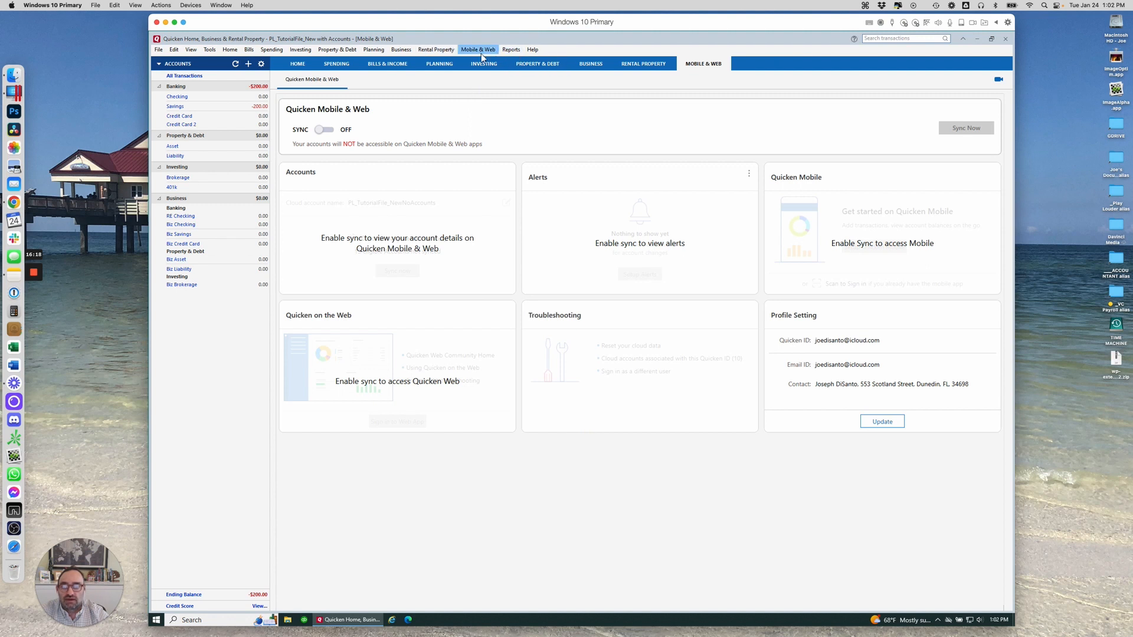
left_click(511, 50)
mouse_move(529, 71)
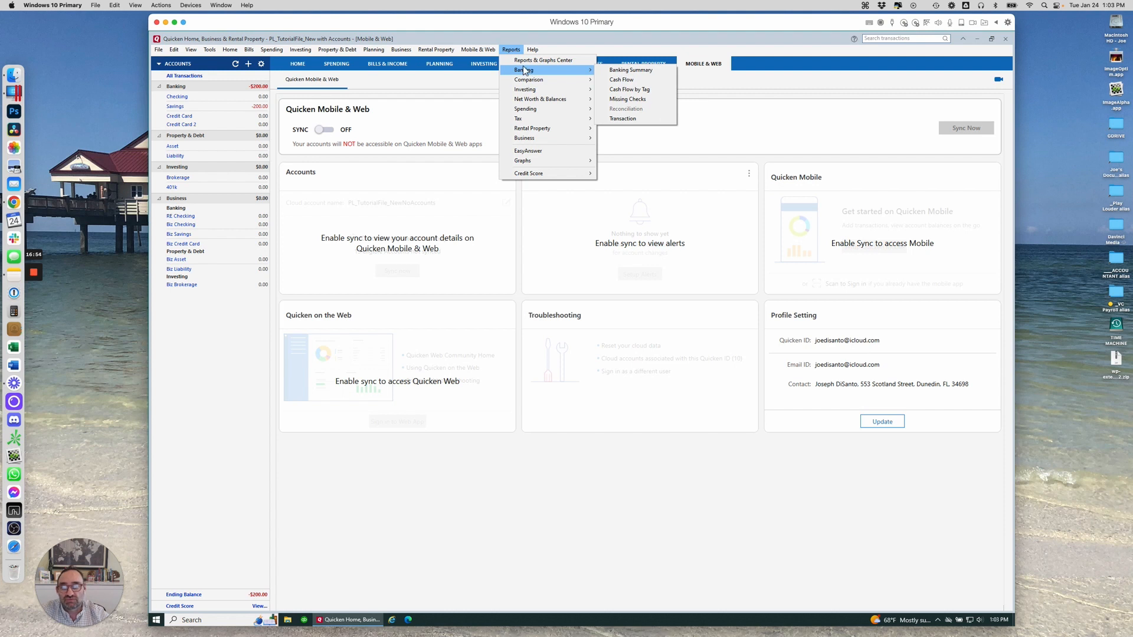
mouse_move(449, 52)
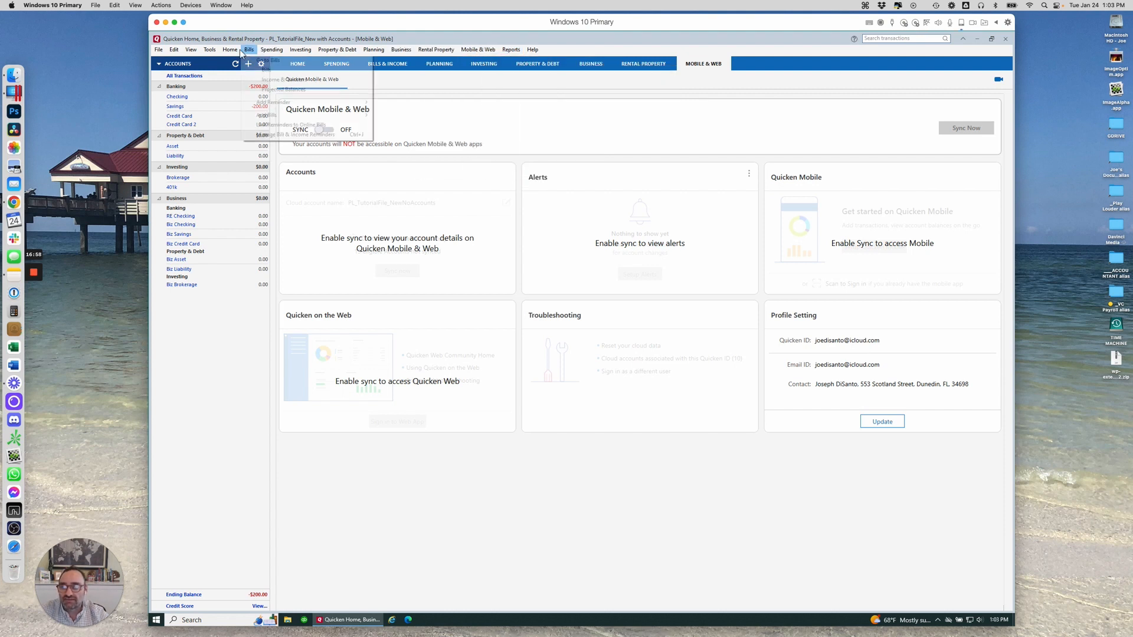
mouse_move(173, 53)
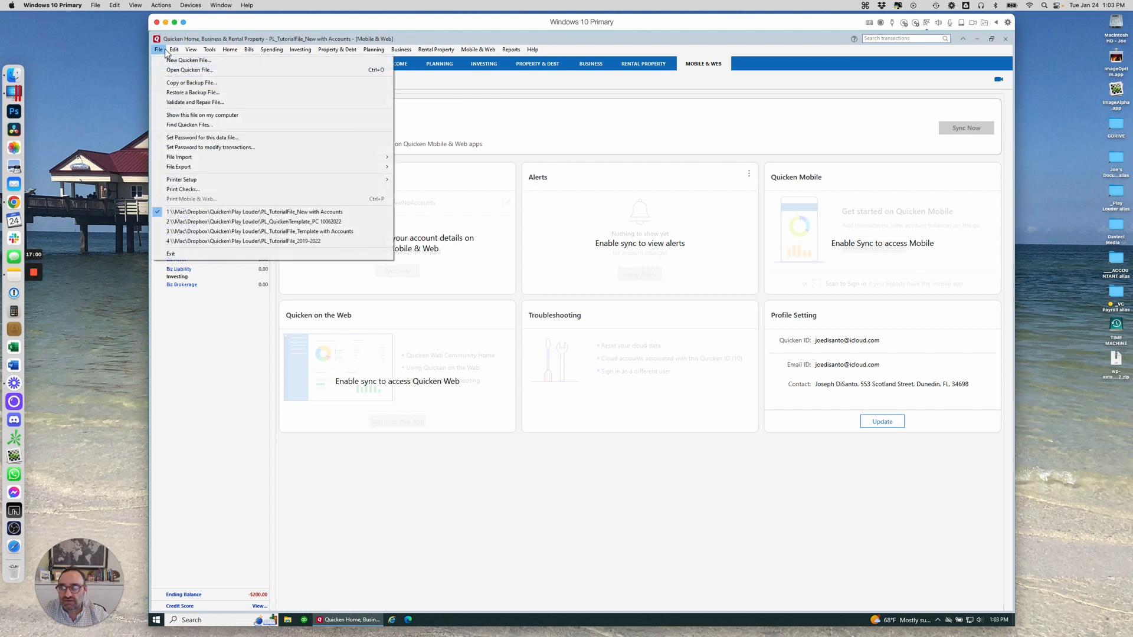